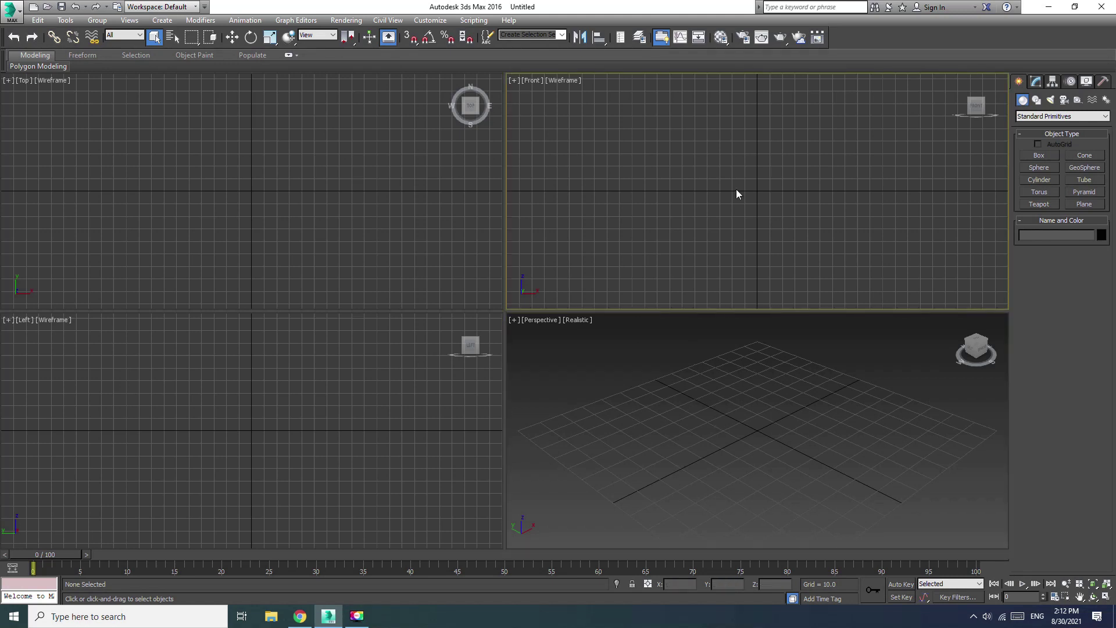
# Maximize the Front viewport and pick the Line spline tool
pyautogui.hotkey('alt', 'w')
pyautogui.click(1036, 100)
pyautogui.click(1039, 165)
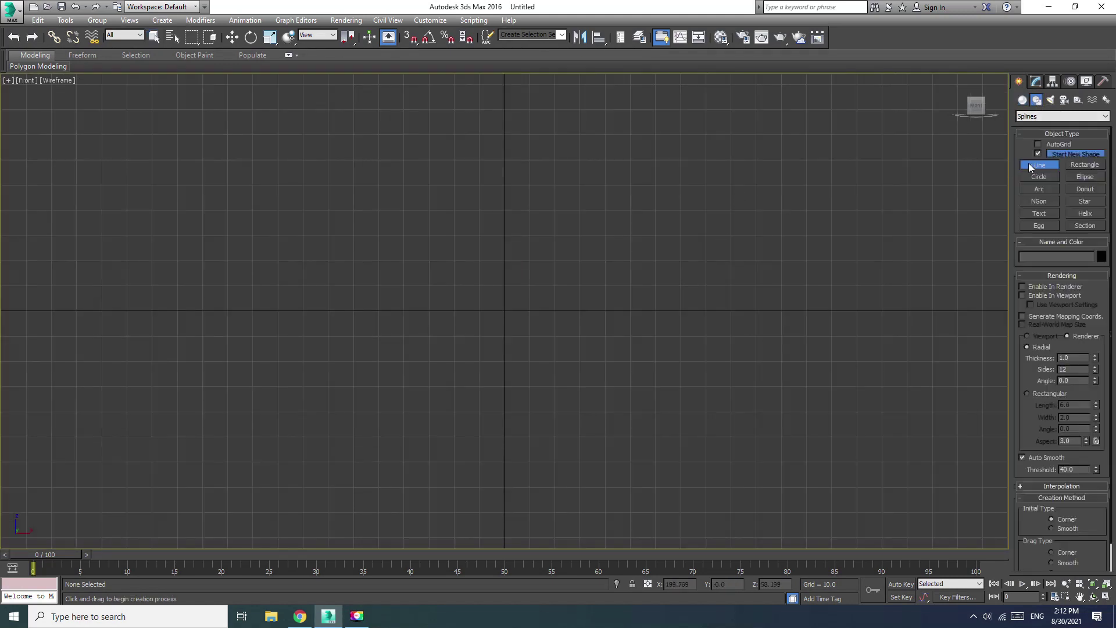
# Enable Grid Points and Vertex snapping and turn snaps on
pyautogui.rightClick(410, 36)
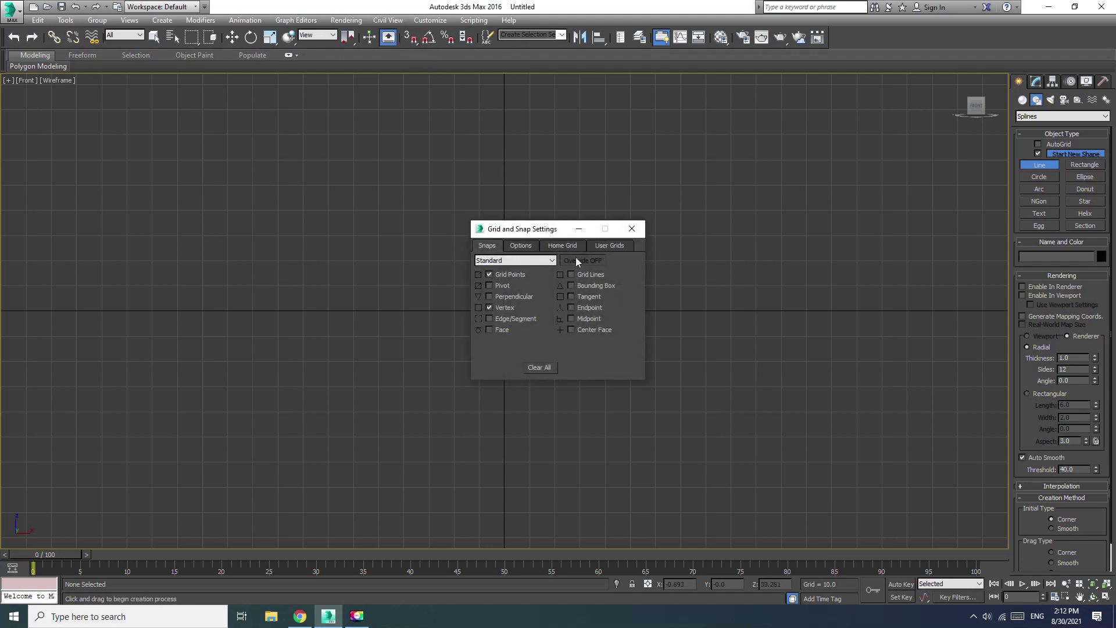
pyautogui.click(632, 228)
pyautogui.click(410, 37)
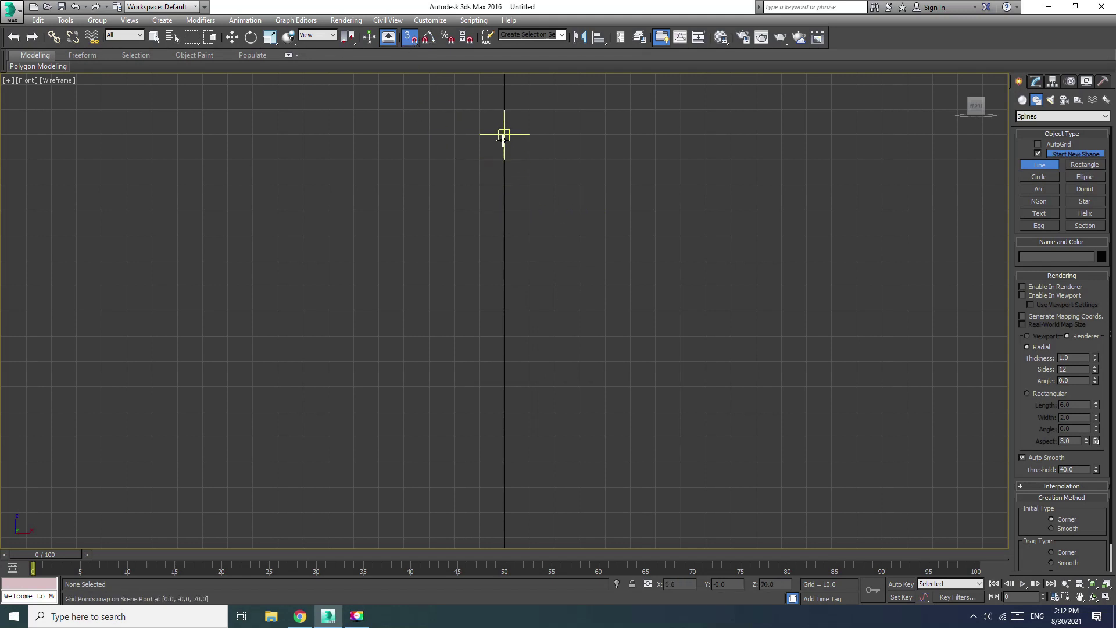
pyautogui.scroll(-1, 544, 153)
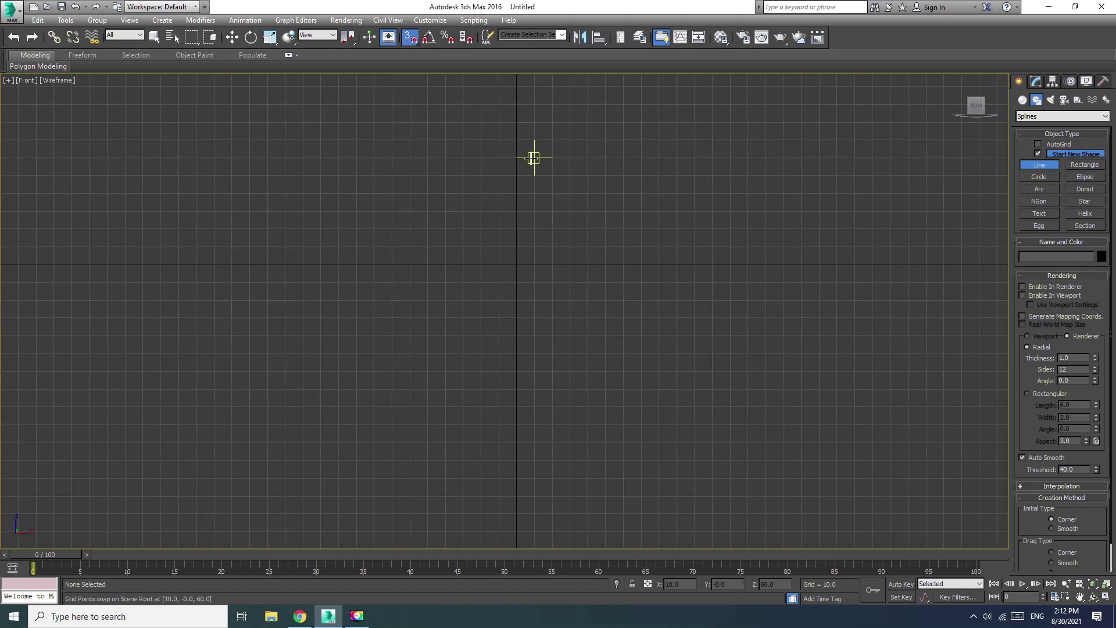
pyautogui.click(517, 122)
# Draw Line001: backrest down to the origin, seat forward, front leg down, base back
pyautogui.rightClick(514, 169)
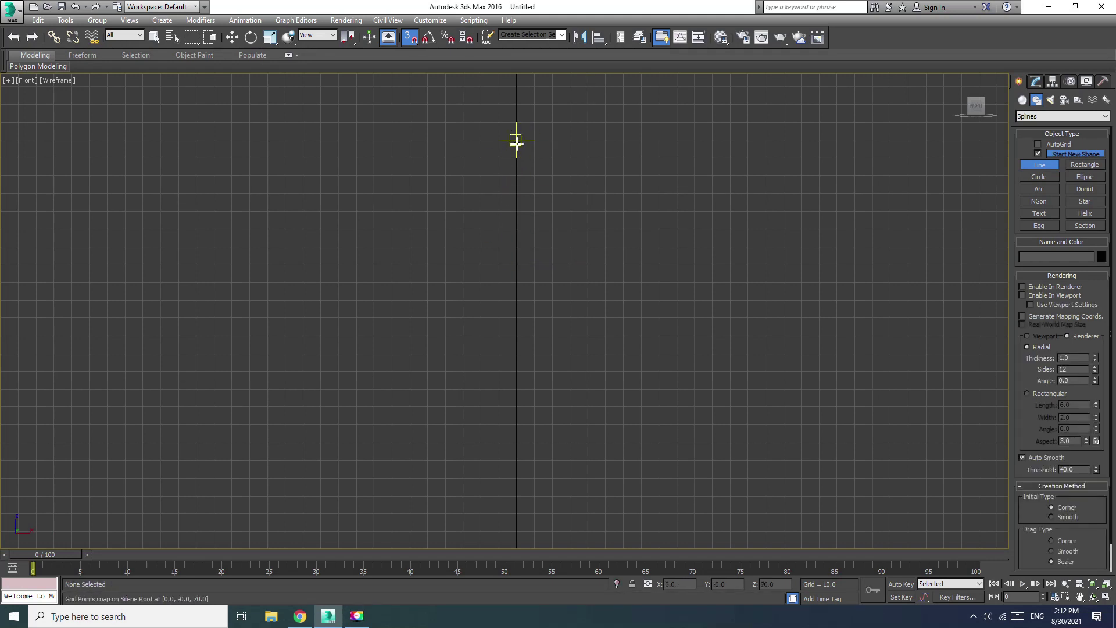
pyautogui.click(516, 139)
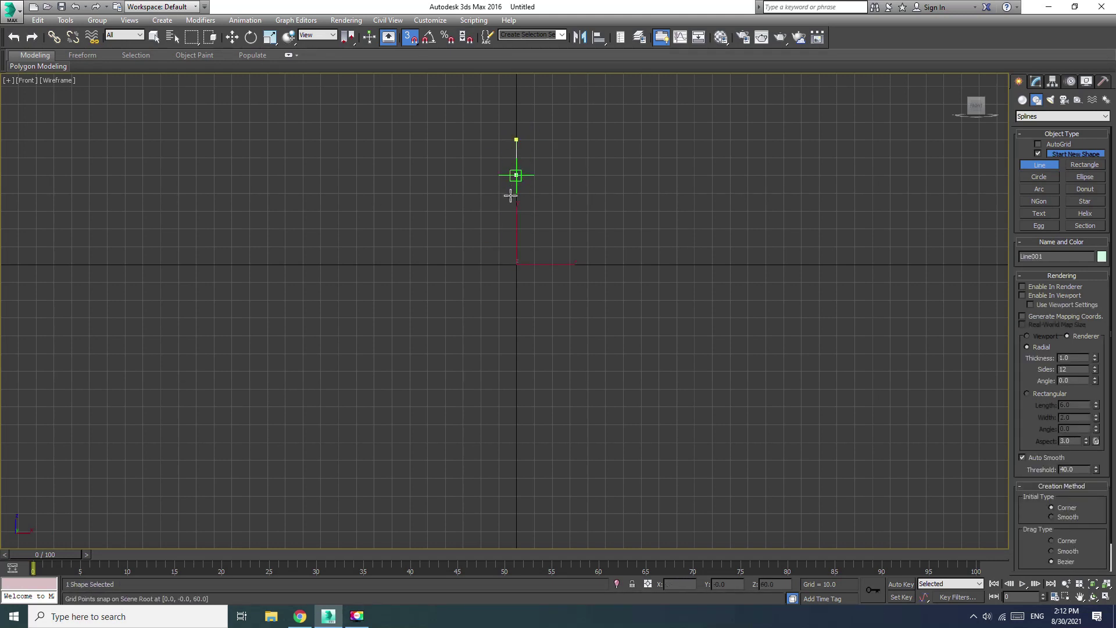
pyautogui.click(516, 264)
pyautogui.click(641, 264)
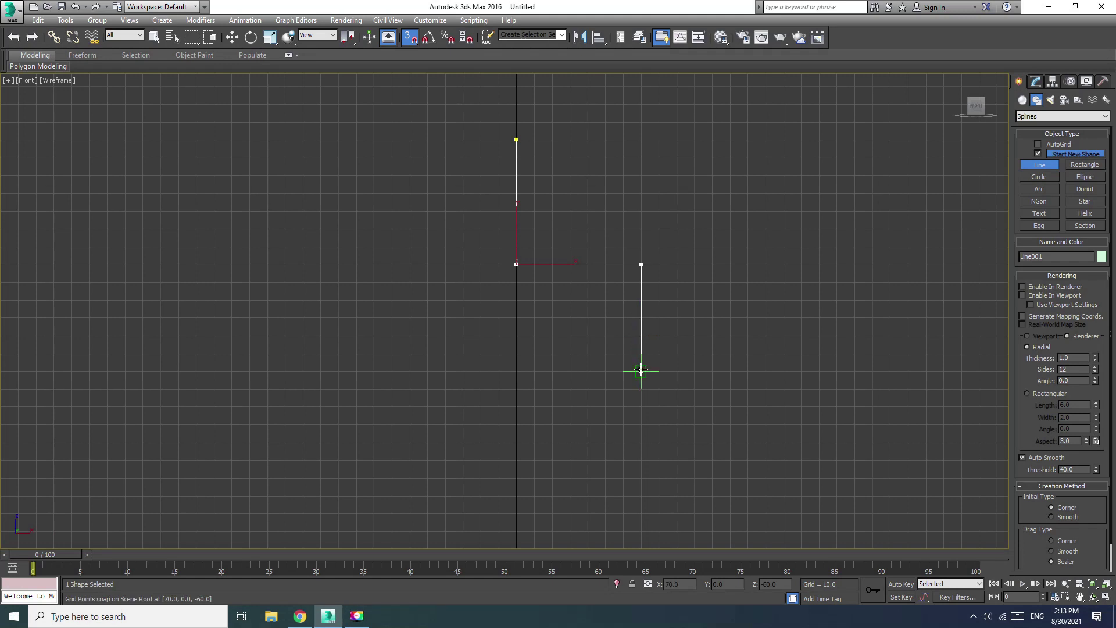
pyautogui.click(641, 371)
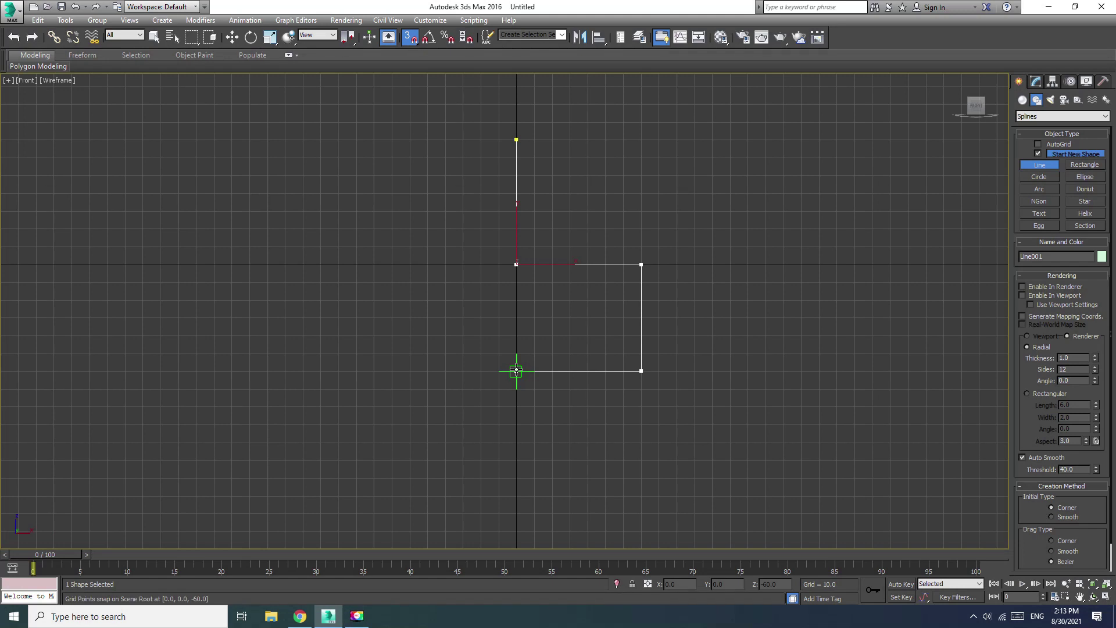
pyautogui.click(516, 370)
pyautogui.rightClick(516, 343)
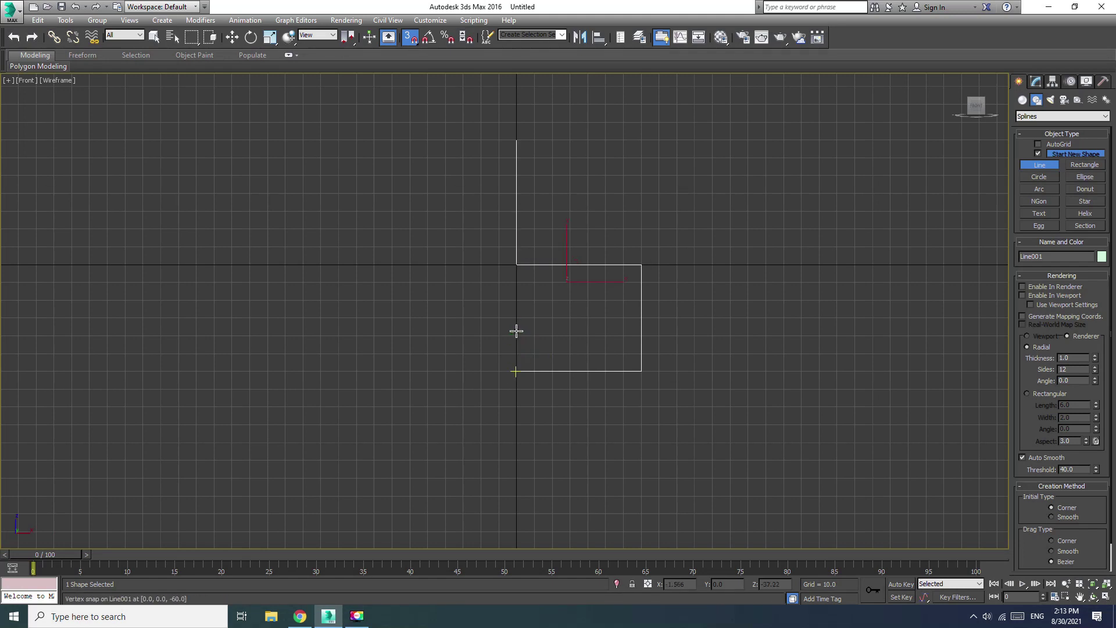
pyautogui.rightClick(409, 354)
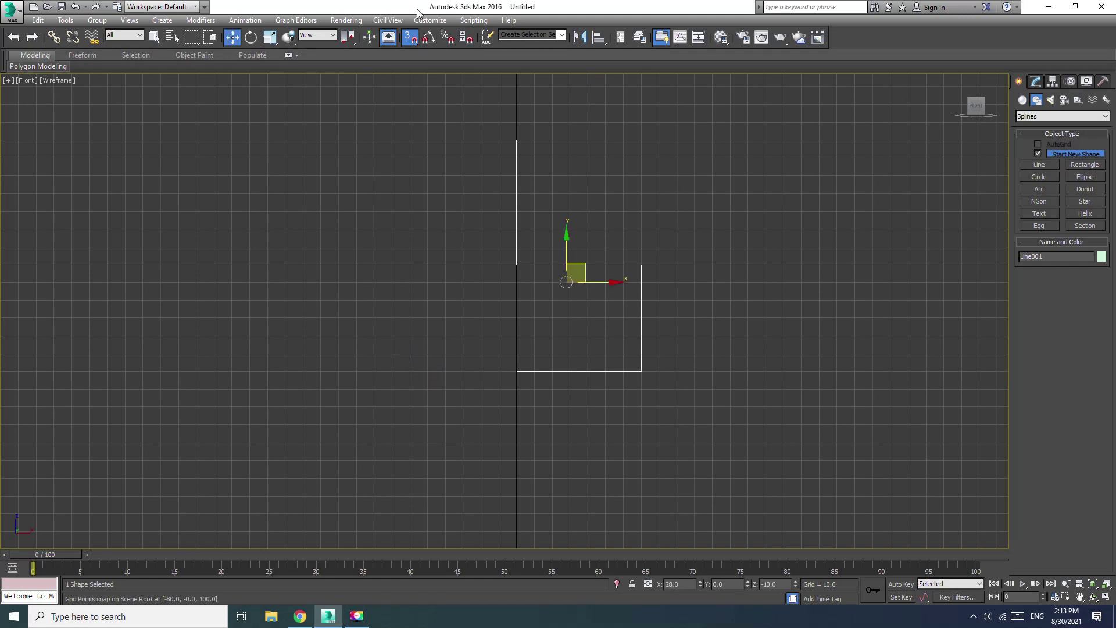
# Uncheck Grid Points snapping, turn snaps off and deselect the profile
pyautogui.rightClick(410, 36)
pyautogui.click(490, 275)
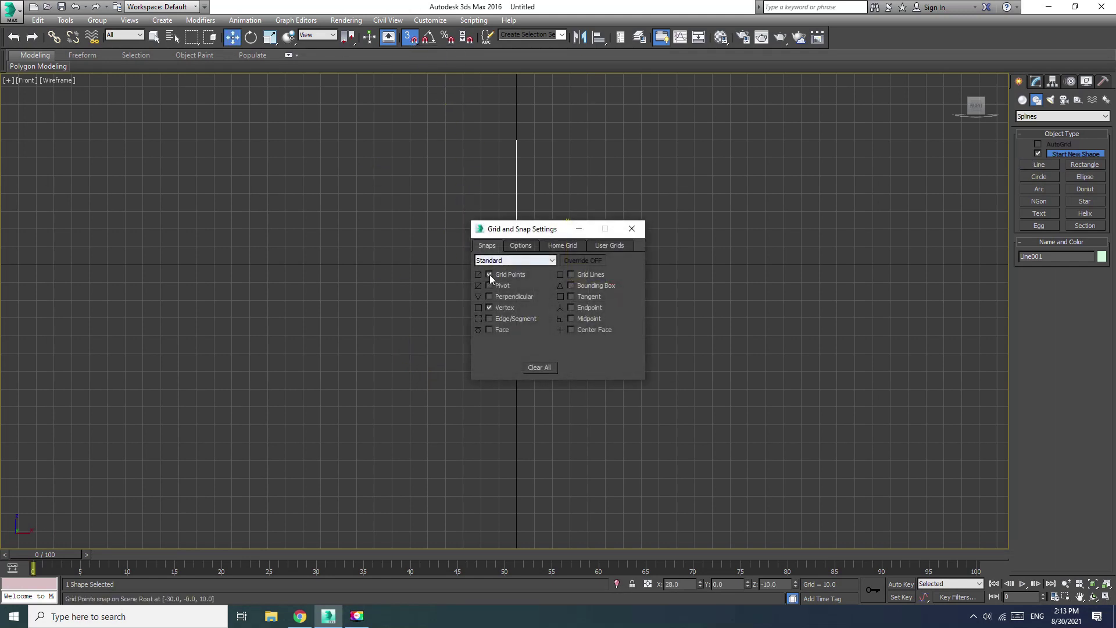
pyautogui.click(631, 230)
pyautogui.click(410, 37)
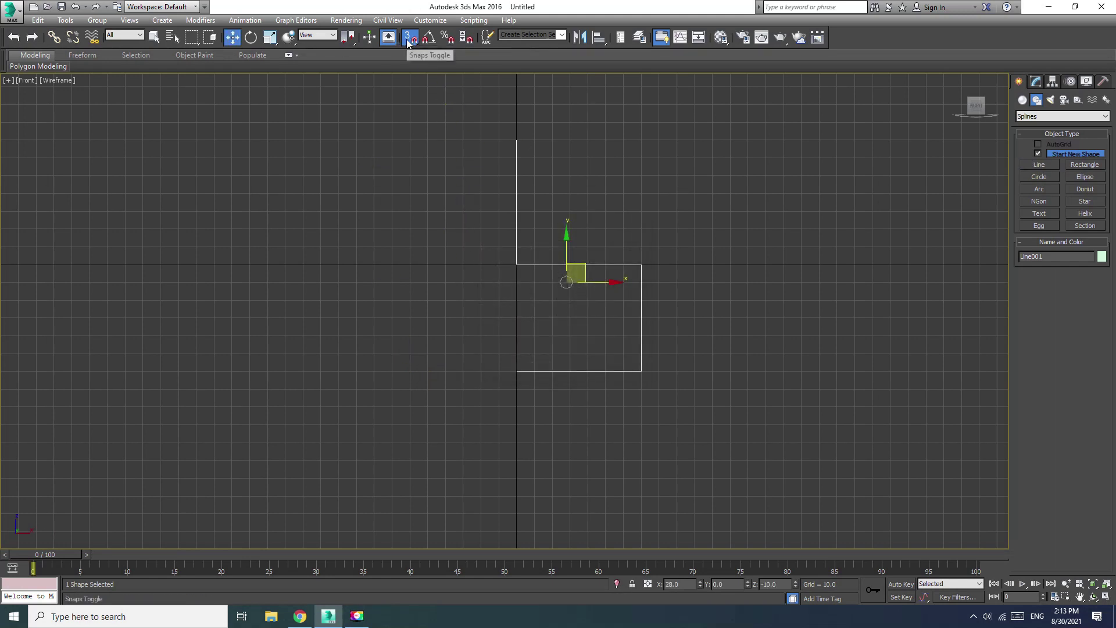
pyautogui.click(587, 329)
# Maximize the Perspective view and orbit and zoom onto the upright Line001 profile
pyautogui.hotkey('alt', 'w')
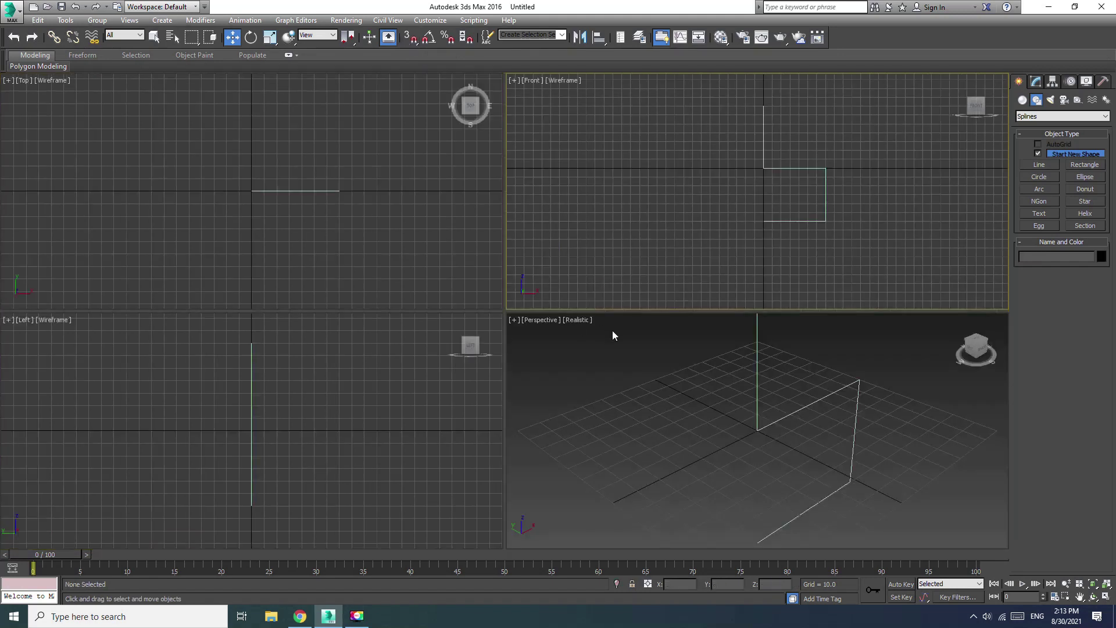
pyautogui.click(674, 439)
pyautogui.hotkey('alt', 'w')
pyautogui.moveTo(585, 360)
pyautogui.keyDown('alt'); pyautogui.mouseDown(button='middle')
pyautogui.moveTo(409, 334)
pyautogui.moveTo(530, 459)
pyautogui.moveTo(443, 309)
pyautogui.moveTo(207, 158)
pyautogui.mouseUp(button='middle'); pyautogui.keyUp('alt')
pyautogui.scroll(1, 250, 222)
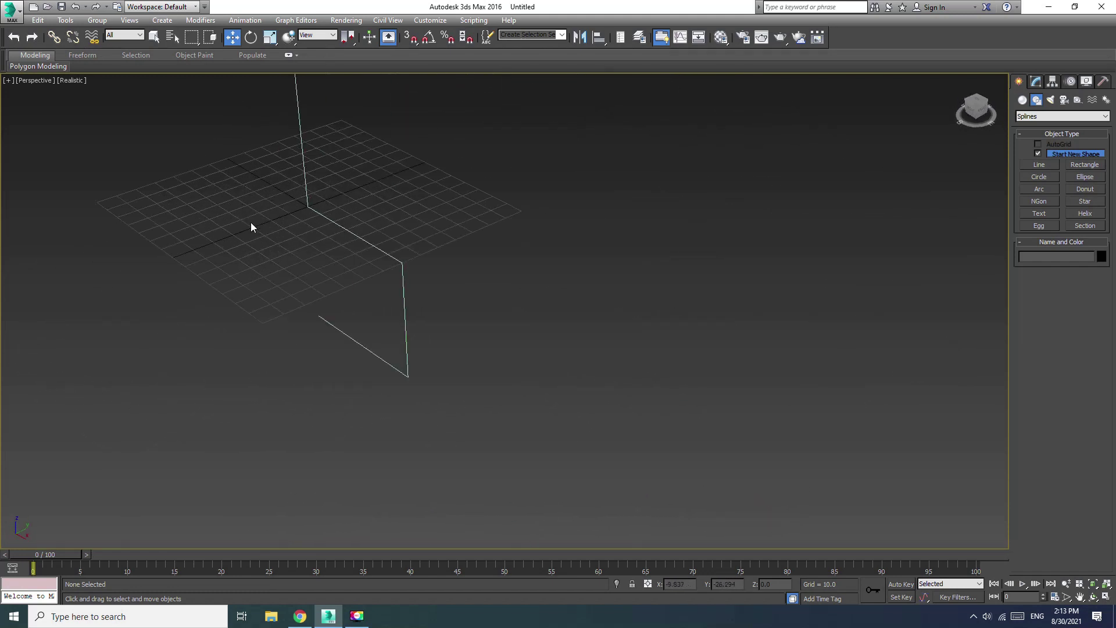
pyautogui.scroll(1, 279, 245)
pyautogui.scroll(1, 315, 215)
pyautogui.scroll(1, 346, 232)
pyautogui.scroll(-1, 424, 284)
pyautogui.scroll(1, 425, 279)
# Shift-move a Copy of Line001 along Y to make Line002 beside it
pyautogui.press('q')
pyautogui.press('w')
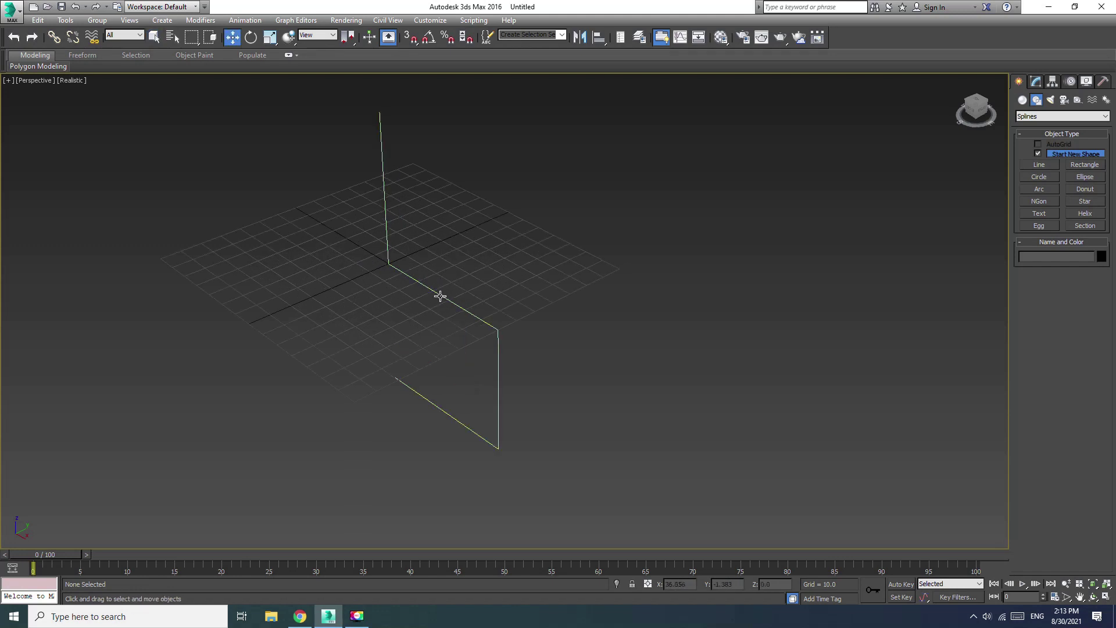
pyautogui.click(441, 298)
pyautogui.keyDown('shift'); pyautogui.moveTo(462, 309); pyautogui.dragTo(581, 227); pyautogui.keyUp('shift')
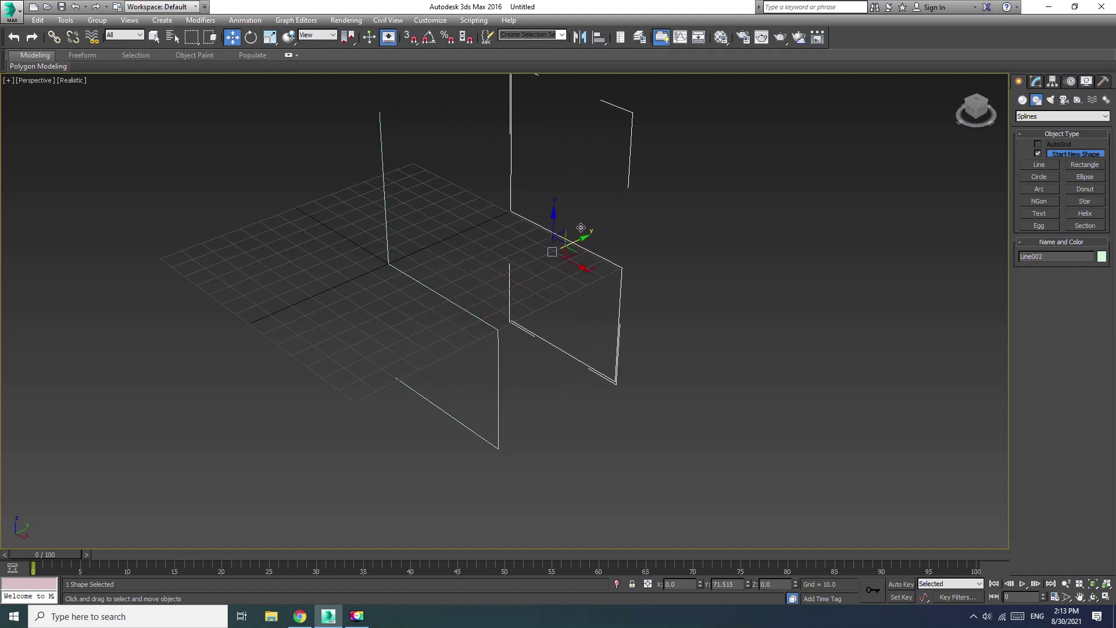
pyautogui.keyDown('shift'); pyautogui.moveTo(580, 227); pyautogui.dragTo(581, 228); pyautogui.keyUp('shift')
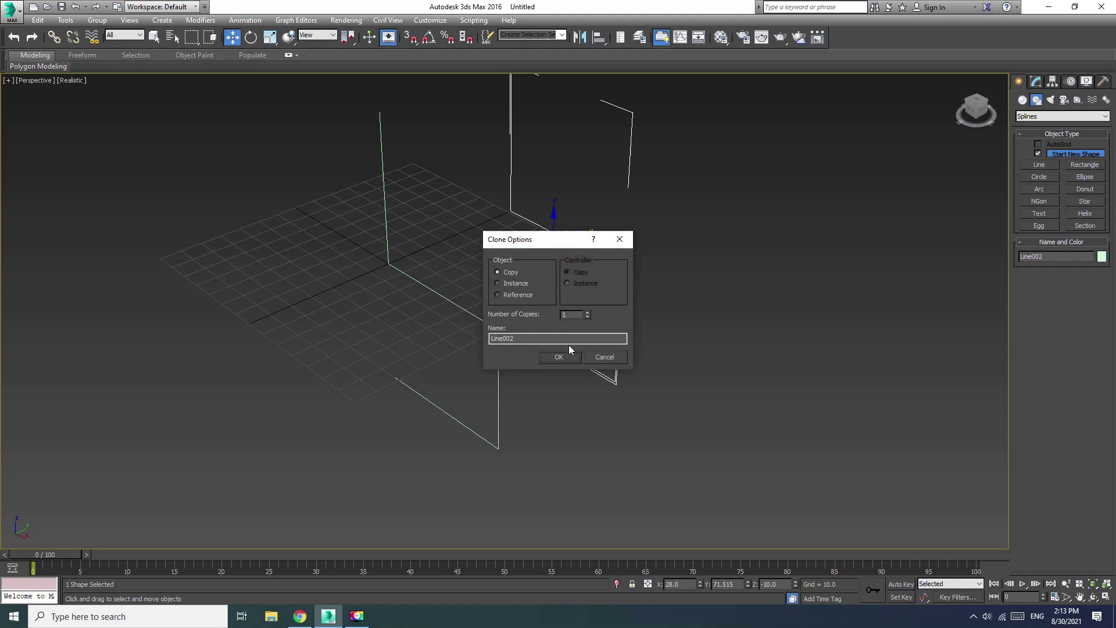
pyautogui.click(558, 357)
pyautogui.moveTo(612, 465)
pyautogui.keyDown('alt'); pyautogui.mouseDown(button='middle')
pyautogui.moveTo(563, 414)
pyautogui.moveTo(515, 418)
pyautogui.moveTo(550, 427)
pyautogui.moveTo(549, 416)
pyautogui.moveTo(552, 434)
pyautogui.moveTo(688, 416)
pyautogui.moveTo(733, 316)
pyautogui.moveTo(568, 367)
pyautogui.moveTo(463, 354)
pyautogui.moveTo(528, 386)
pyautogui.moveTo(792, 364)
pyautogui.moveTo(421, 376)
pyautogui.moveTo(531, 381)
pyautogui.moveTo(479, 351)
pyautogui.moveTo(476, 361)
pyautogui.mouseUp(button='middle'); pyautogui.keyUp('alt')
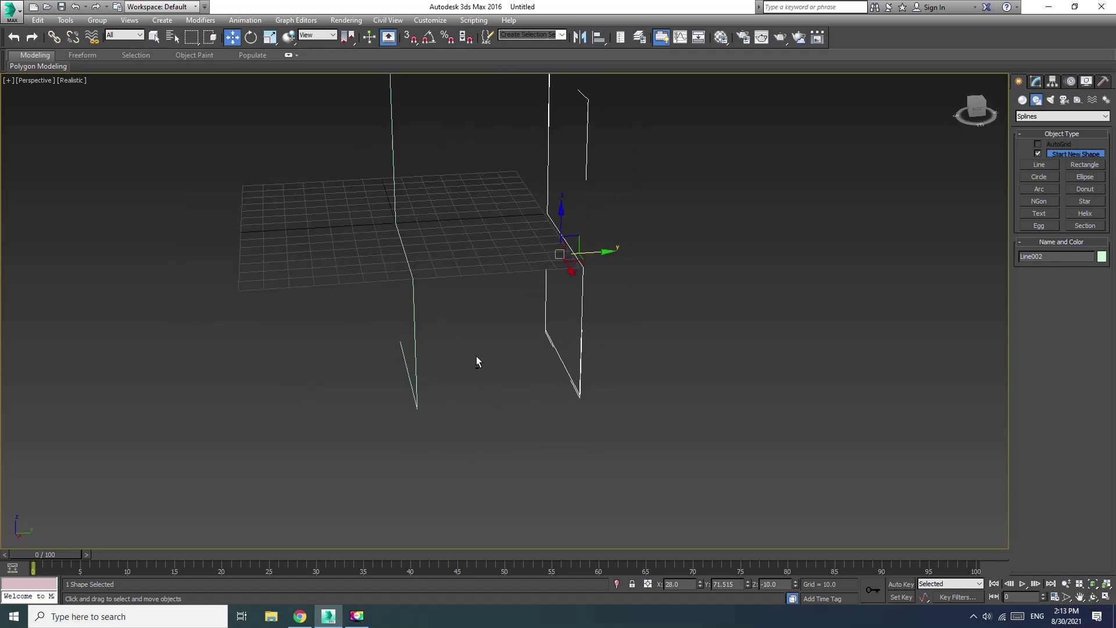
pyautogui.moveTo(597, 246); pyautogui.dragTo(612, 249)
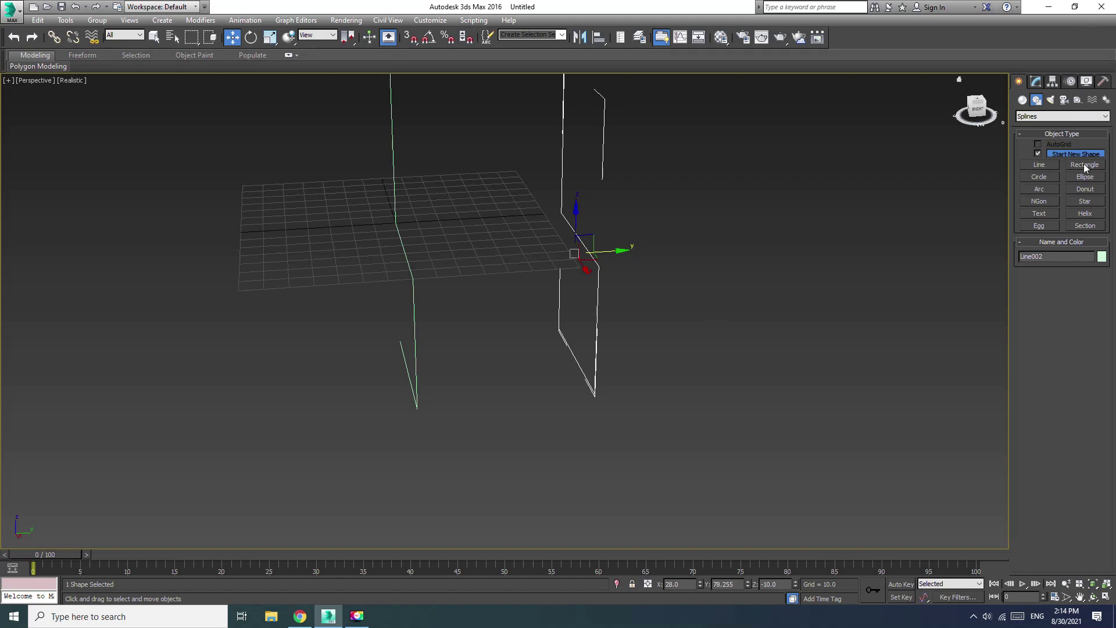
pyautogui.click(1037, 164)
# Draw crossbars joining the two profiles at the base and the backrest tops
pyautogui.click(416, 41)
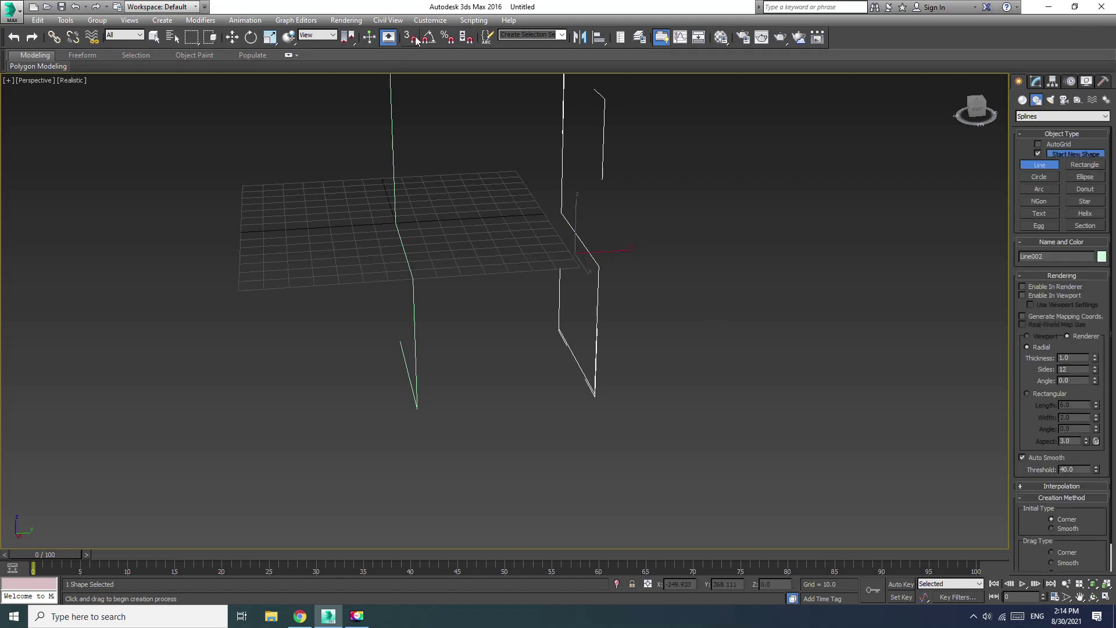
pyautogui.click(401, 342)
pyautogui.click(559, 329)
pyautogui.scroll(-3, 571, 386)
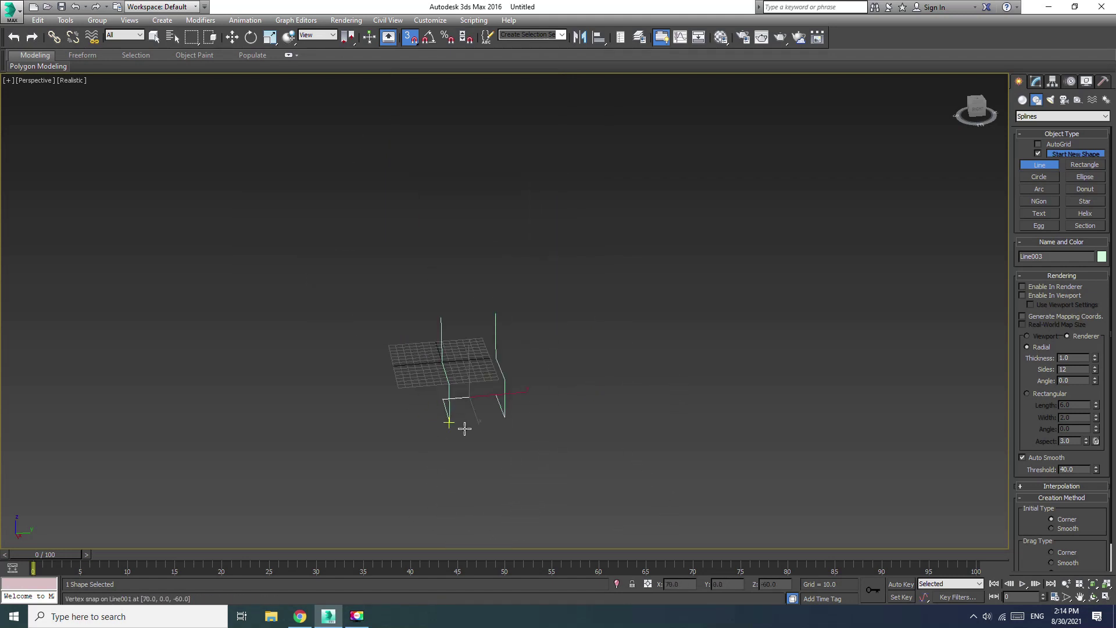
pyautogui.scroll(1, 444, 342)
pyautogui.click(430, 296)
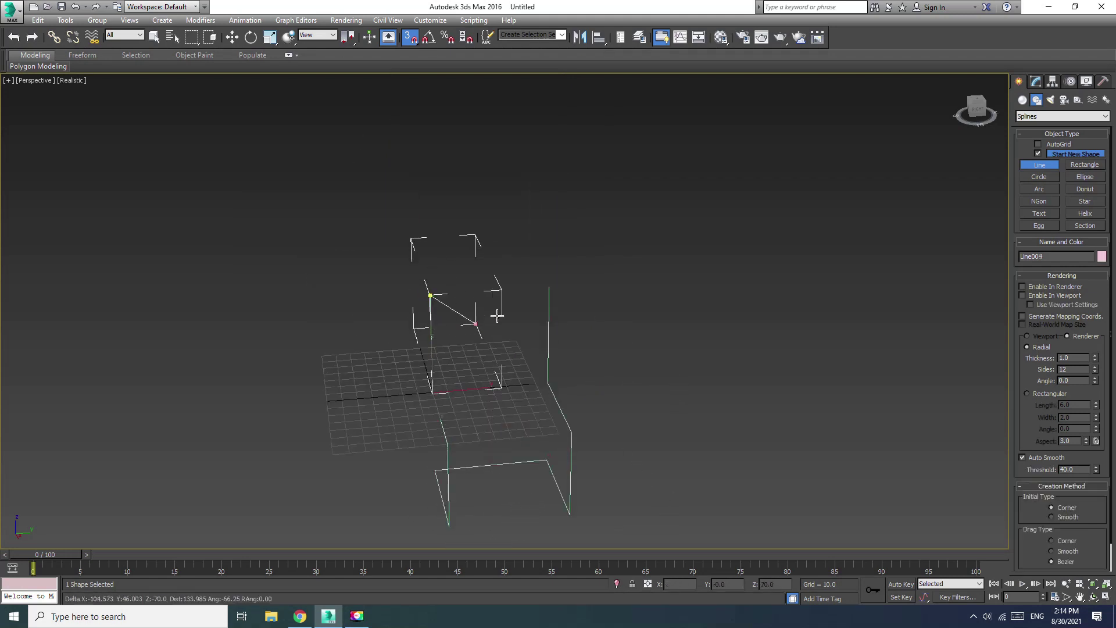
pyautogui.click(547, 286)
pyautogui.rightClick(546, 286)
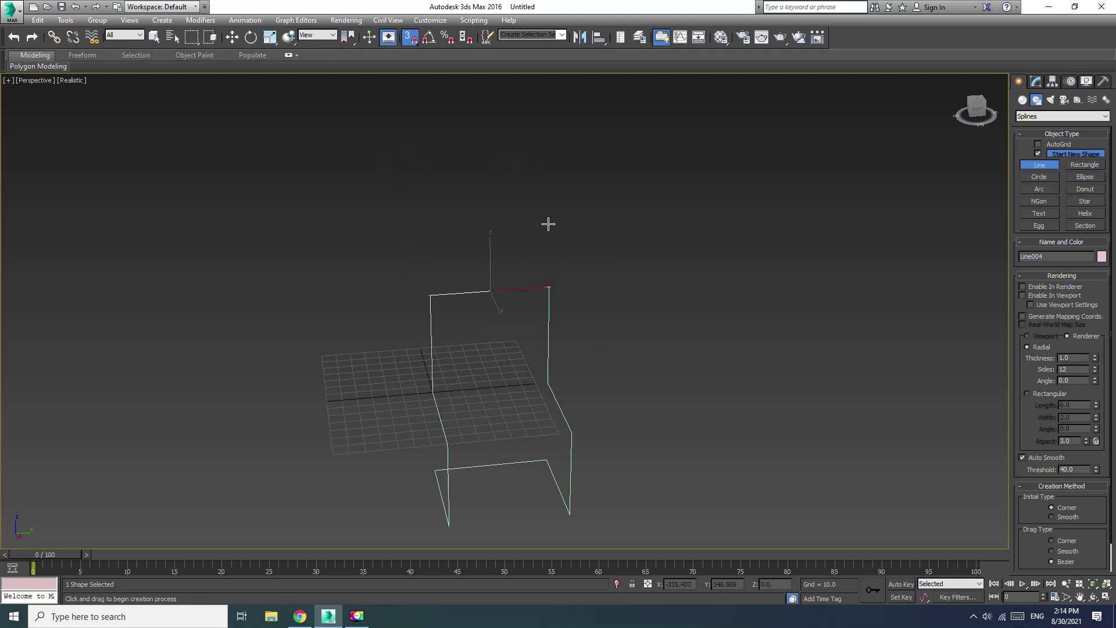
# Turn snaps off, select Line002 and open its Modify panel
pyautogui.press('w')
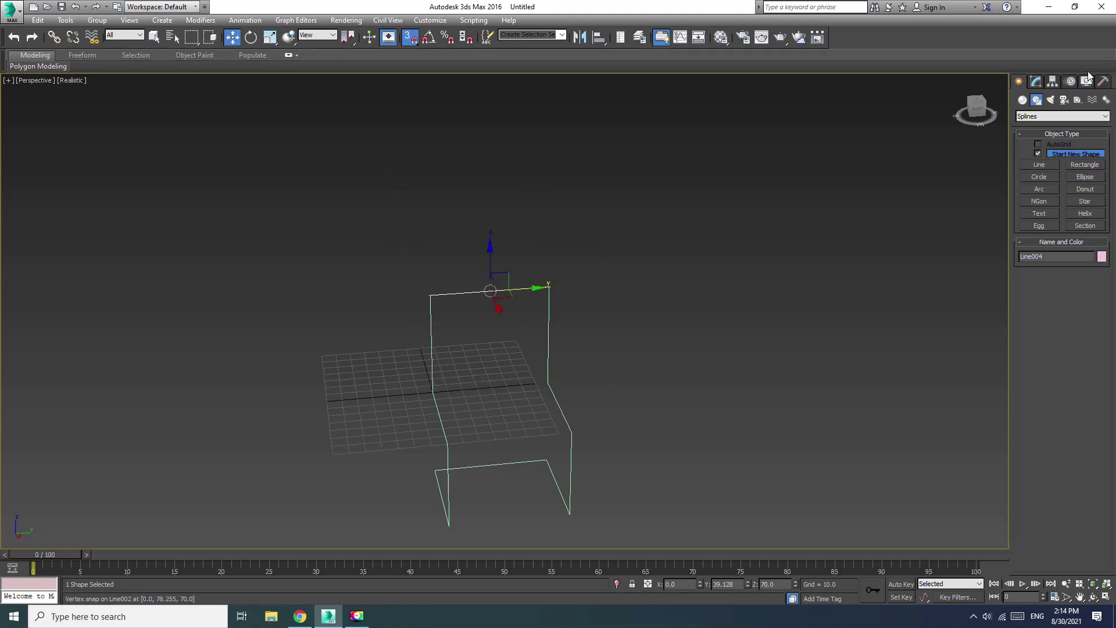
pyautogui.click(414, 37)
pyautogui.moveTo(712, 348); pyautogui.dragTo(551, 189, button='middle')
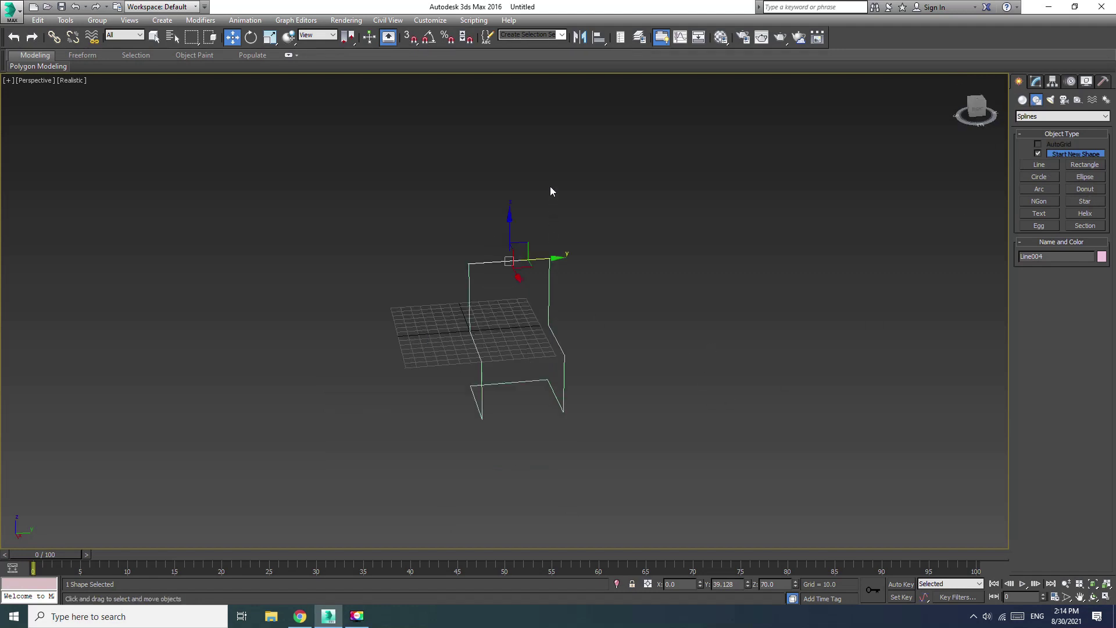
pyautogui.click(548, 225)
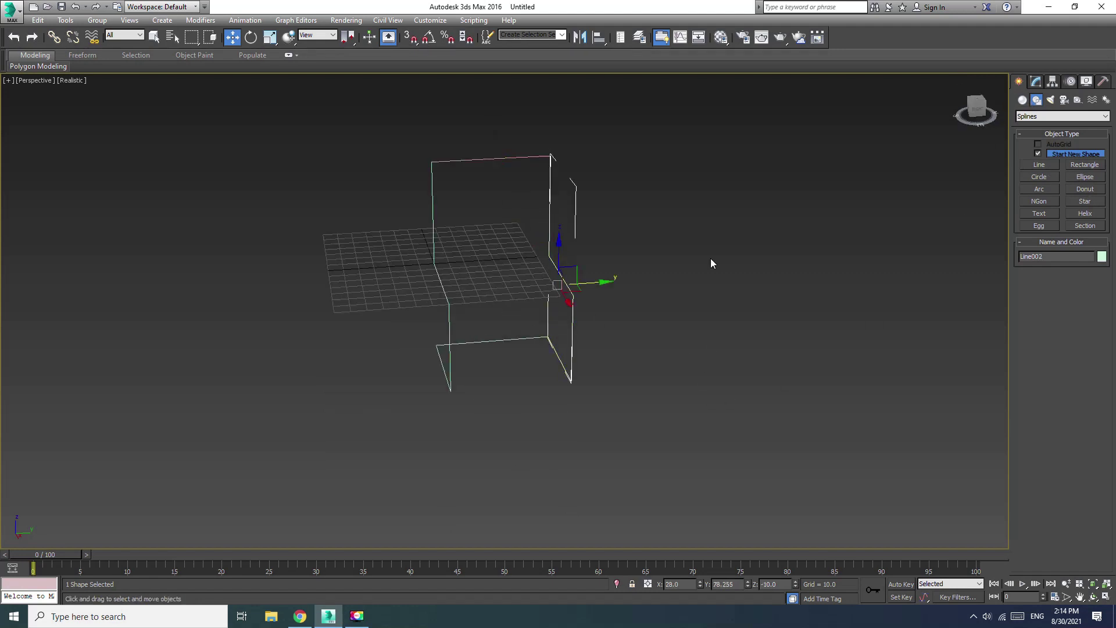
pyautogui.click(1036, 81)
pyautogui.scroll(-2, 1058, 443)
pyautogui.scroll(-2, 1058, 442)
pyautogui.scroll(-3, 1058, 441)
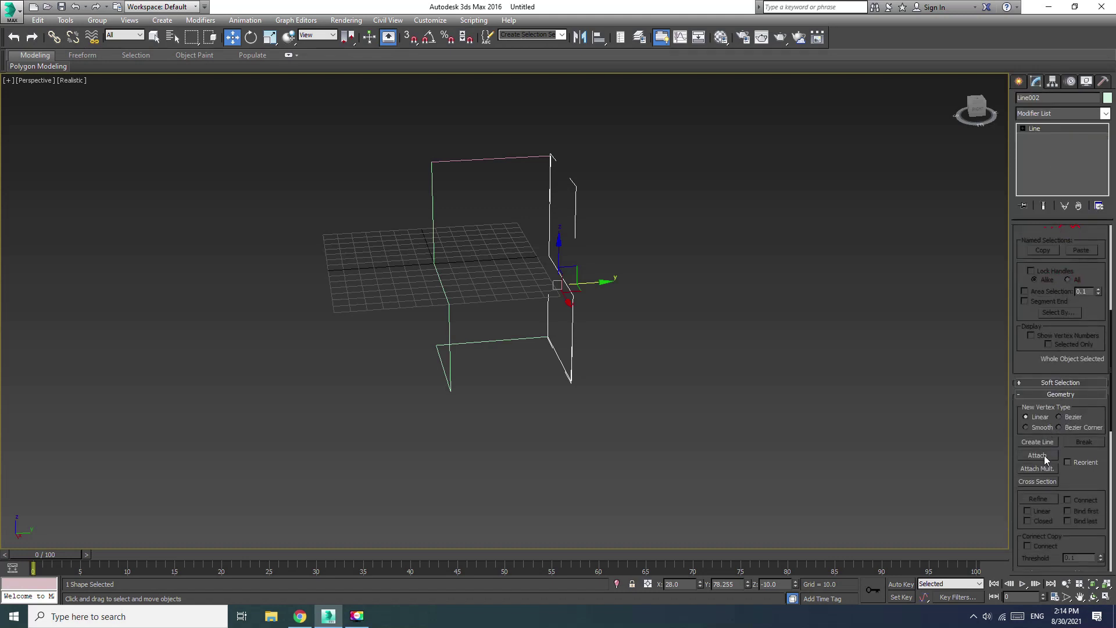
# Attach Line001 and both crossbars into Line002 as one spline
pyautogui.click(1044, 457)
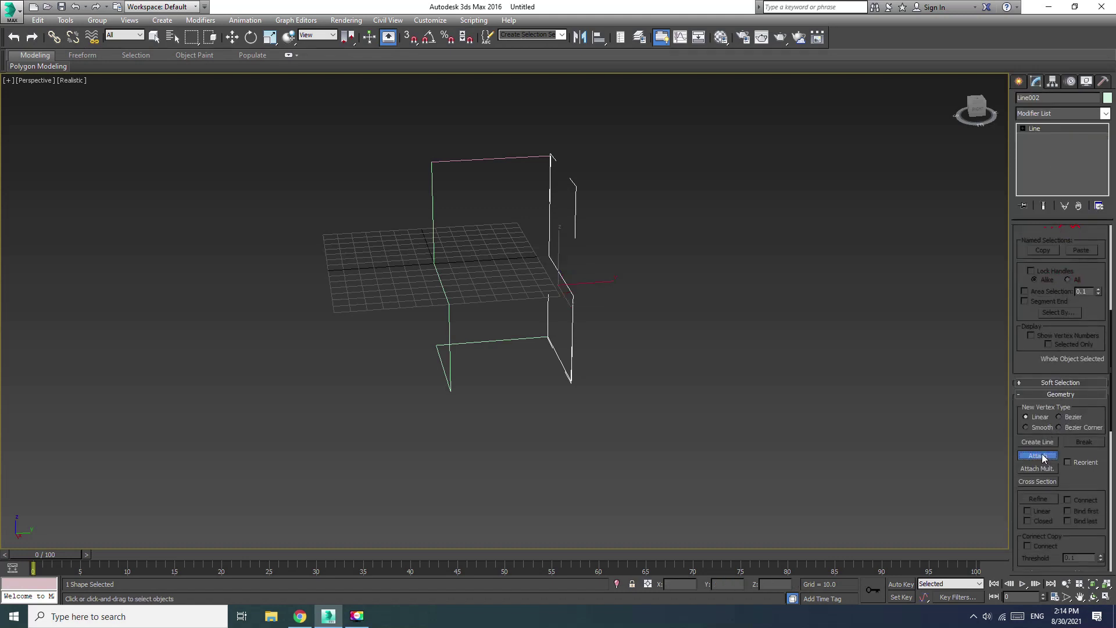
pyautogui.click(518, 156)
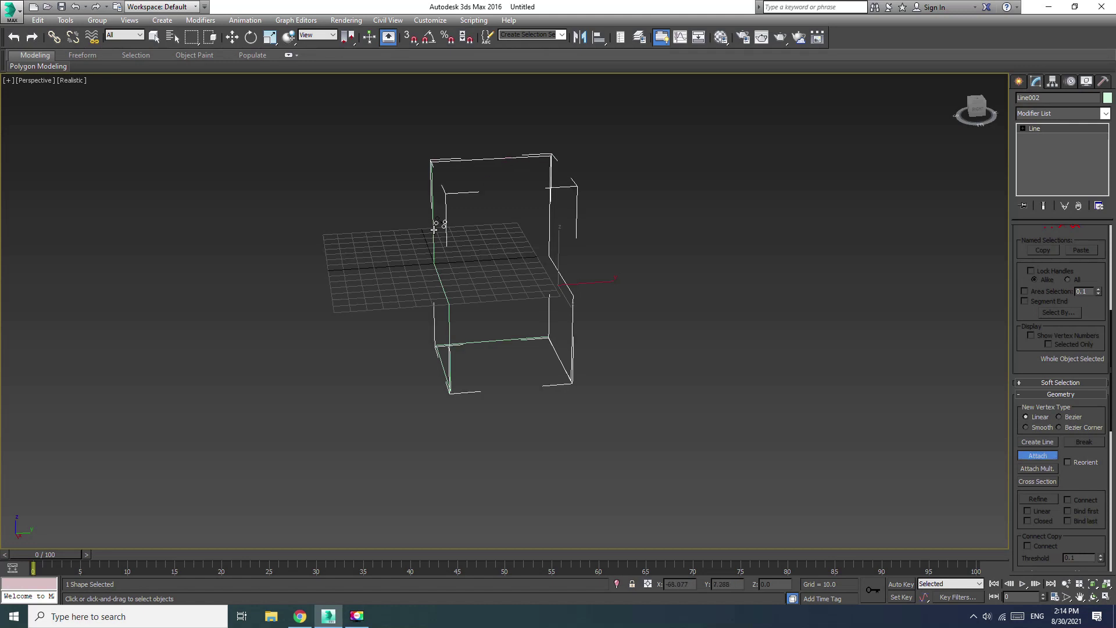
pyautogui.rightClick(518, 336)
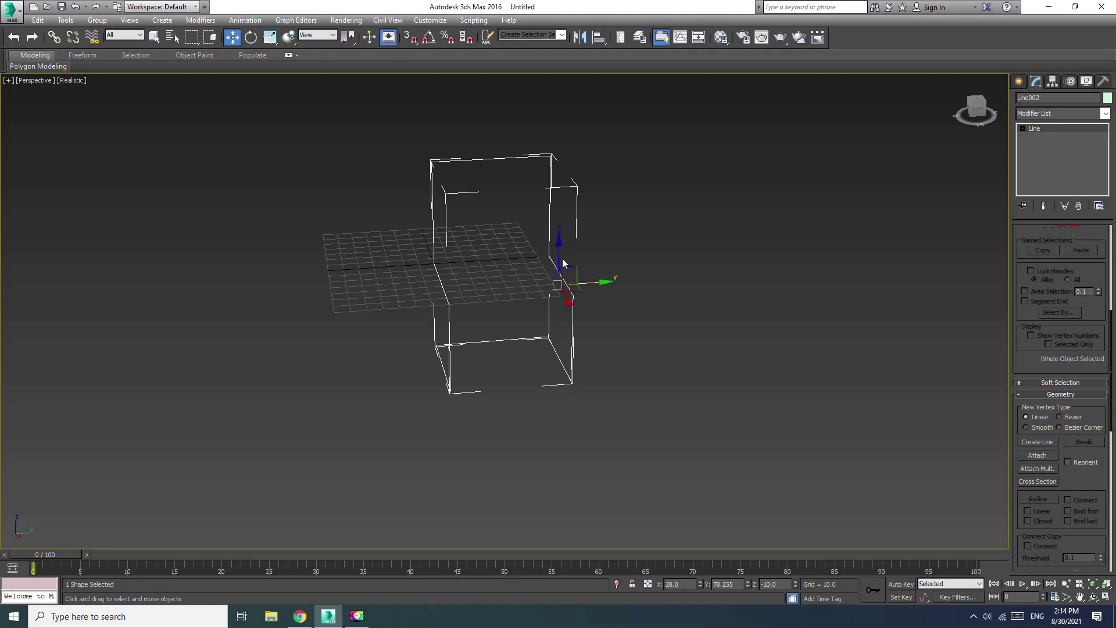
pyautogui.scroll(2, 1053, 238)
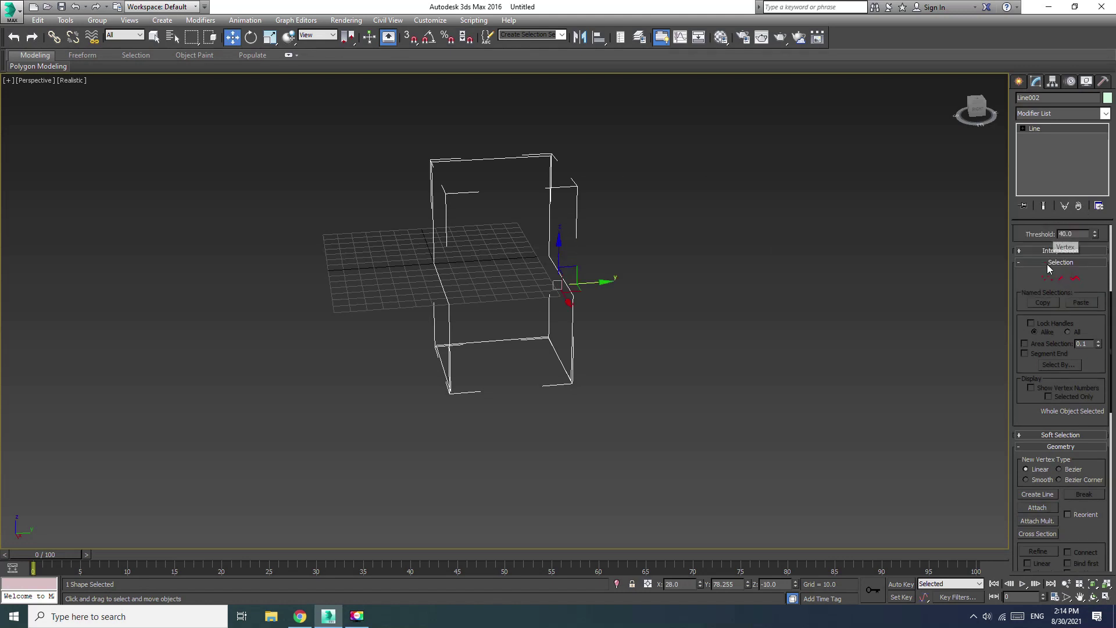
pyautogui.click(1023, 129)
# Select all 14 vertices of Line002 at Vertex level and weld them
pyautogui.click(1044, 140)
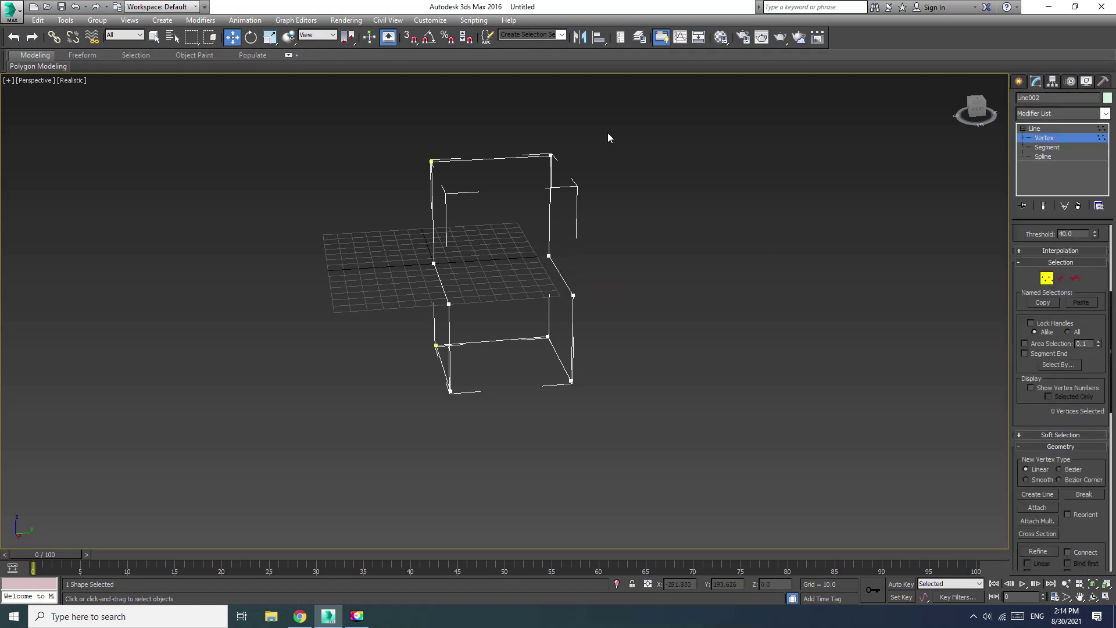
pyautogui.moveTo(633, 114); pyautogui.dragTo(347, 590)
pyautogui.moveTo(360, 493); pyautogui.dragTo(361, 488)
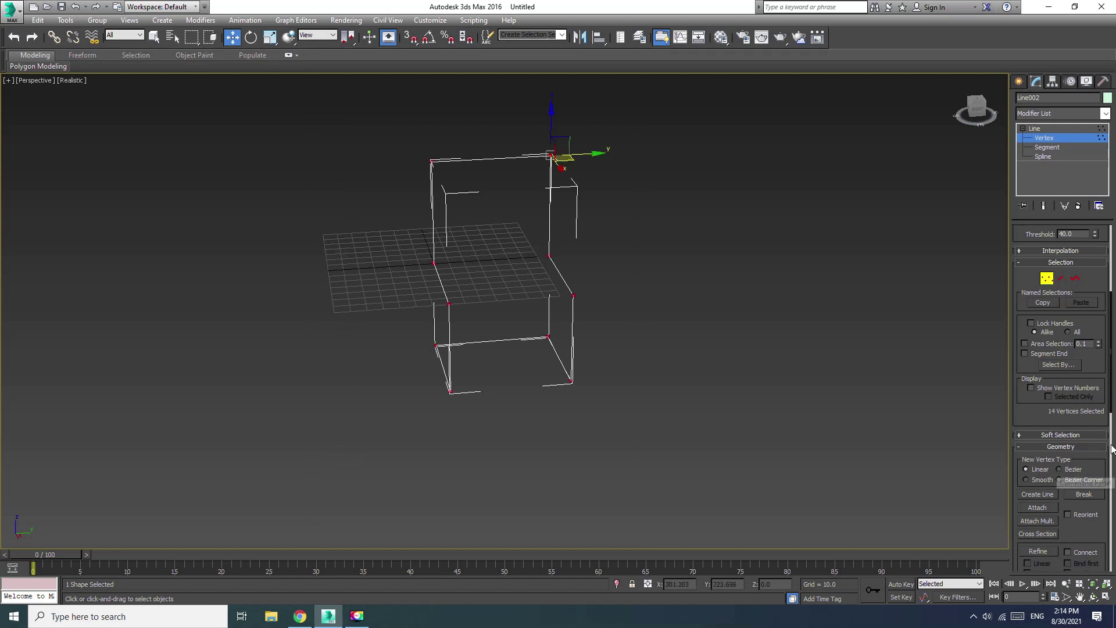
pyautogui.moveTo(1113, 351); pyautogui.dragTo(1115, 455)
pyautogui.click(1038, 414)
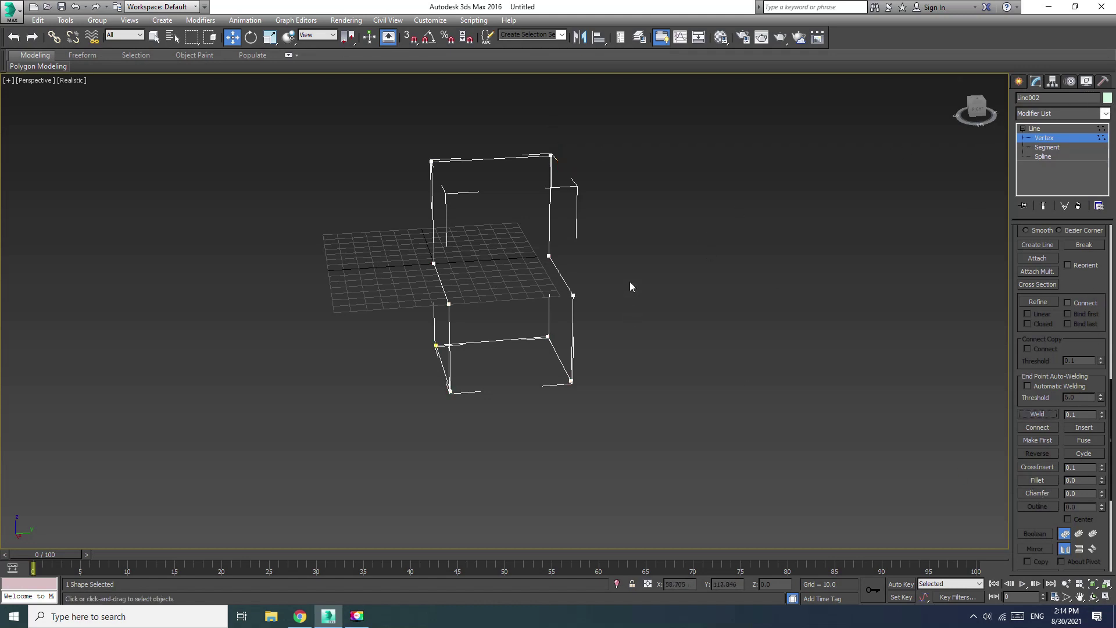
# Fillet the frame's corner vertices into rounded bends, then exit Vertex level
pyautogui.moveTo(474, 323)
pyautogui.keyDown('alt'); pyautogui.mouseDown(button='middle')
pyautogui.moveTo(493, 293)
pyautogui.moveTo(548, 302)
pyautogui.mouseUp(button='middle'); pyautogui.keyUp('alt')
pyautogui.scroll(-3, 483, 274)
pyautogui.scroll(3, 507, 316)
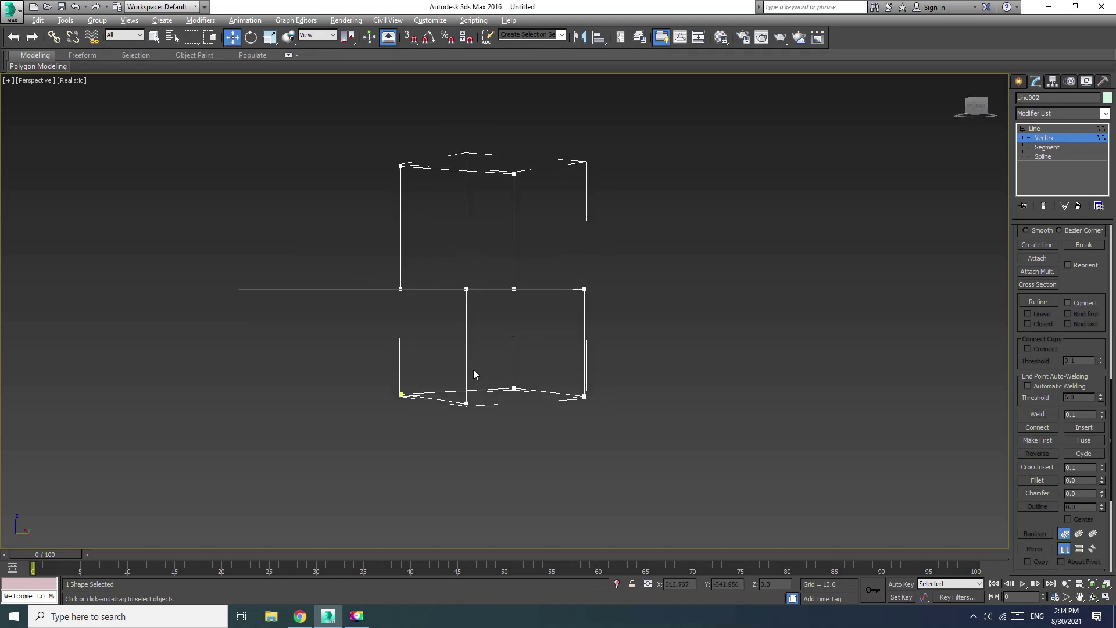
pyautogui.moveTo(500, 375)
pyautogui.keyDown('alt'); pyautogui.mouseDown(button='middle')
pyautogui.moveTo(498, 416)
pyautogui.moveTo(566, 333)
pyautogui.moveTo(540, 344)
pyautogui.moveTo(519, 326)
pyautogui.moveTo(576, 326)
pyautogui.moveTo(563, 329)
pyautogui.mouseUp(button='middle'); pyautogui.keyUp('alt')
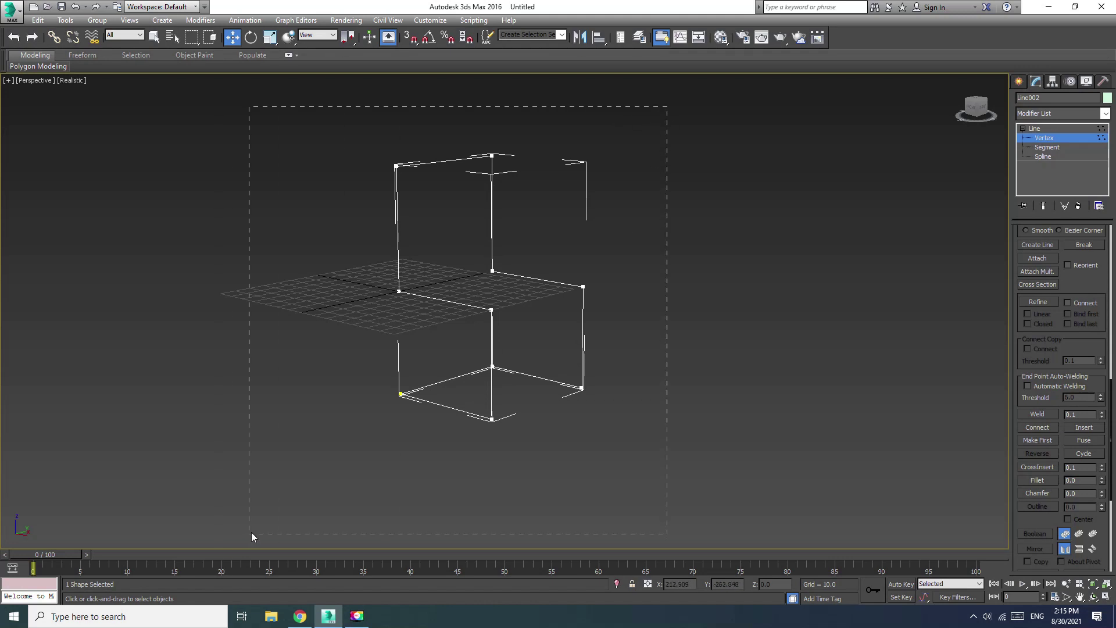
pyautogui.moveTo(256, 524); pyautogui.dragTo(255, 524)
pyautogui.moveTo(1102, 482); pyautogui.dragTo(1101, 479)
pyautogui.moveTo(1101, 477); pyautogui.dragTo(1101, 478)
pyautogui.scroll(3, 521, 388)
pyautogui.scroll(2, 470, 417)
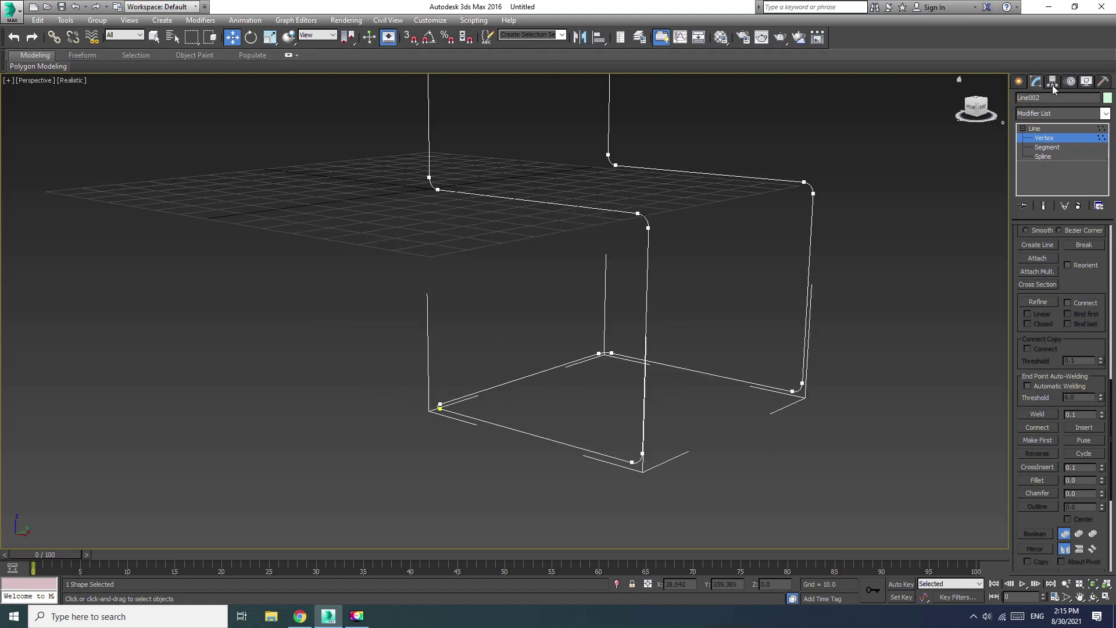
pyautogui.click(1044, 138)
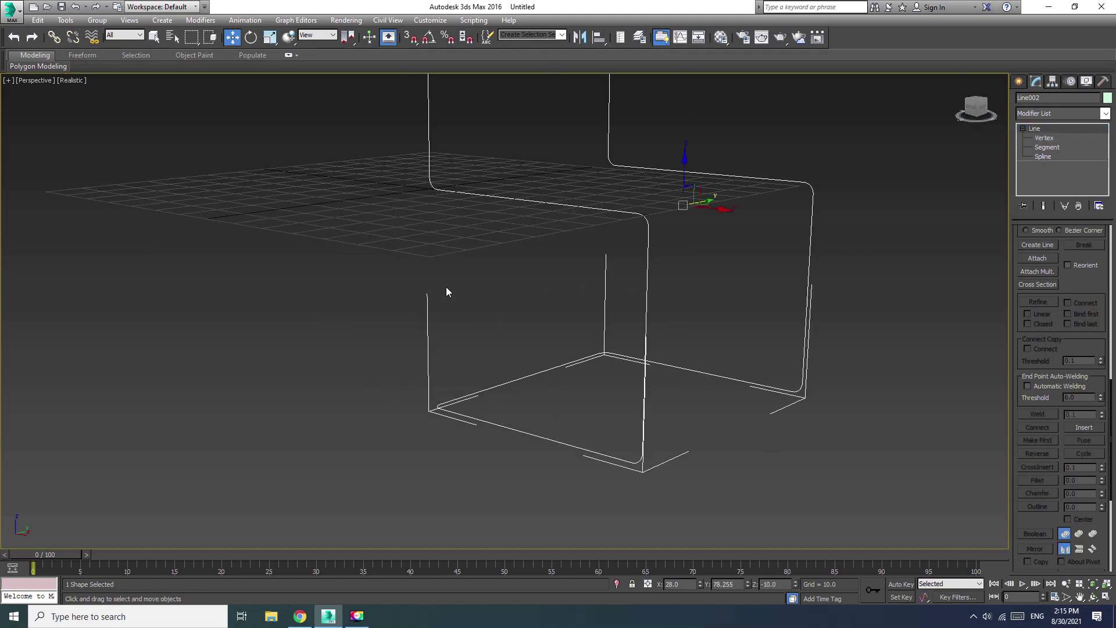
pyautogui.scroll(-4, 482, 289)
# Turn on Enable In Renderer and Enable In Viewport for the chair line
pyautogui.click(1023, 129)
pyautogui.scroll(5, 1071, 334)
pyautogui.scroll(3, 1073, 337)
pyautogui.scroll(4, 1073, 331)
pyautogui.scroll(3, 1072, 326)
pyautogui.scroll(3, 1072, 316)
pyautogui.scroll(1, 1072, 316)
pyautogui.scroll(1, 1110, 337)
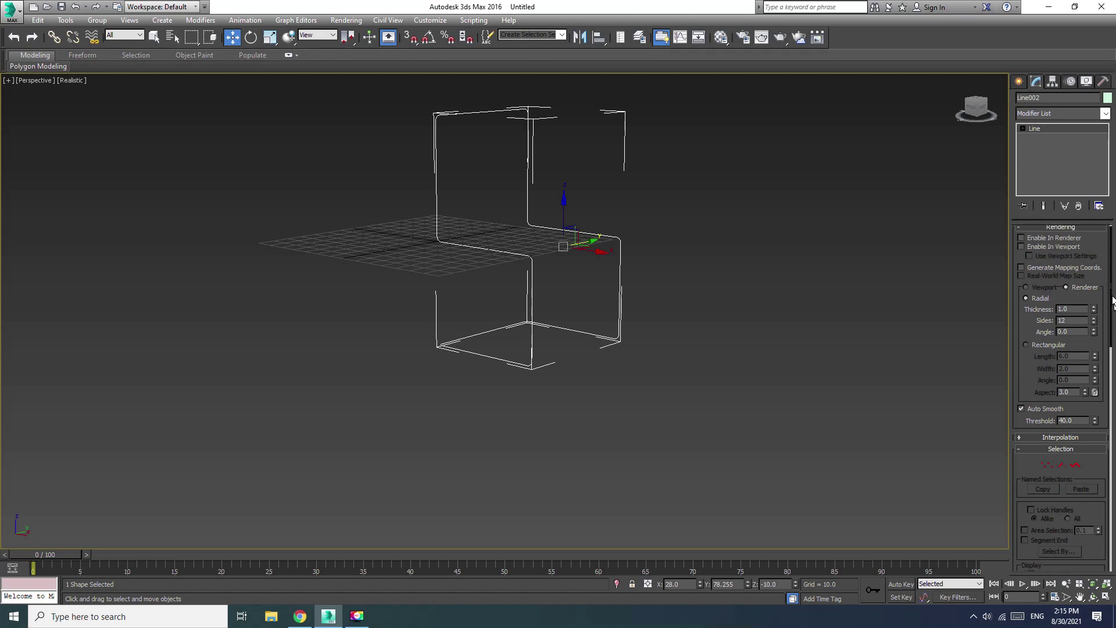
pyautogui.scroll(1, 1108, 291)
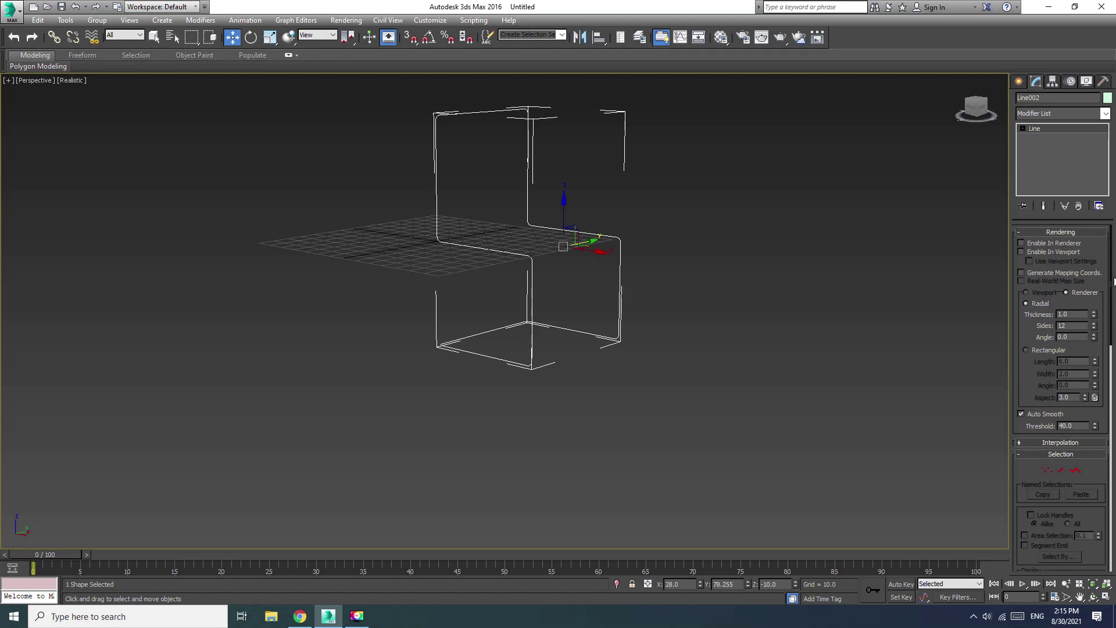
pyautogui.click(1021, 243)
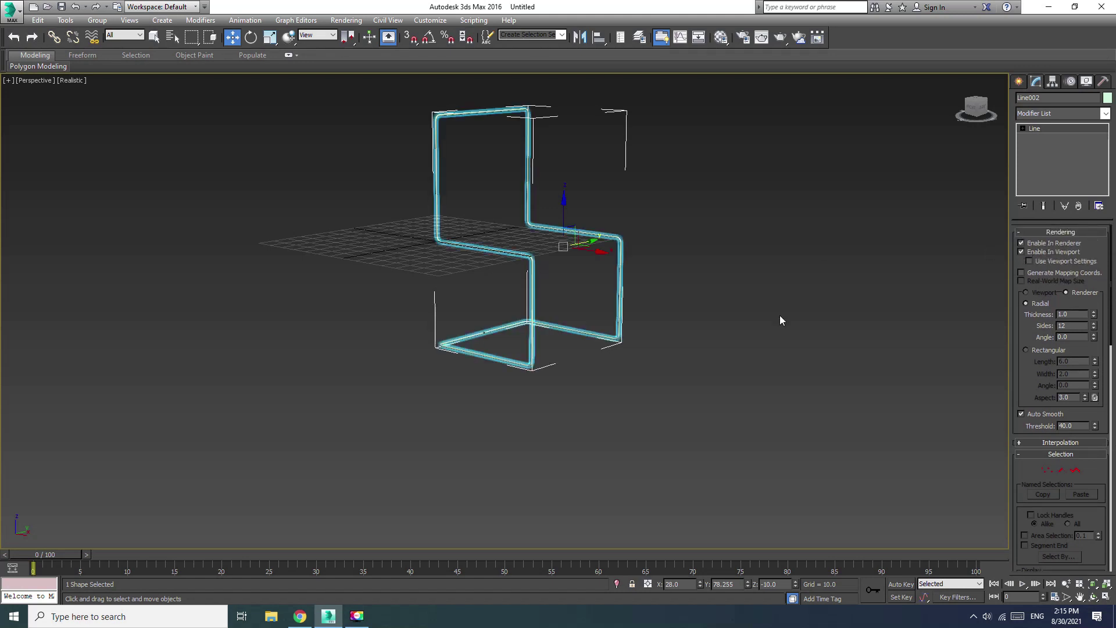
# Set the tube Thickness to 2.0 and orbit to inspect it
pyautogui.doubleClick(1069, 314)
pyautogui.write('2')
pyautogui.press('Return')
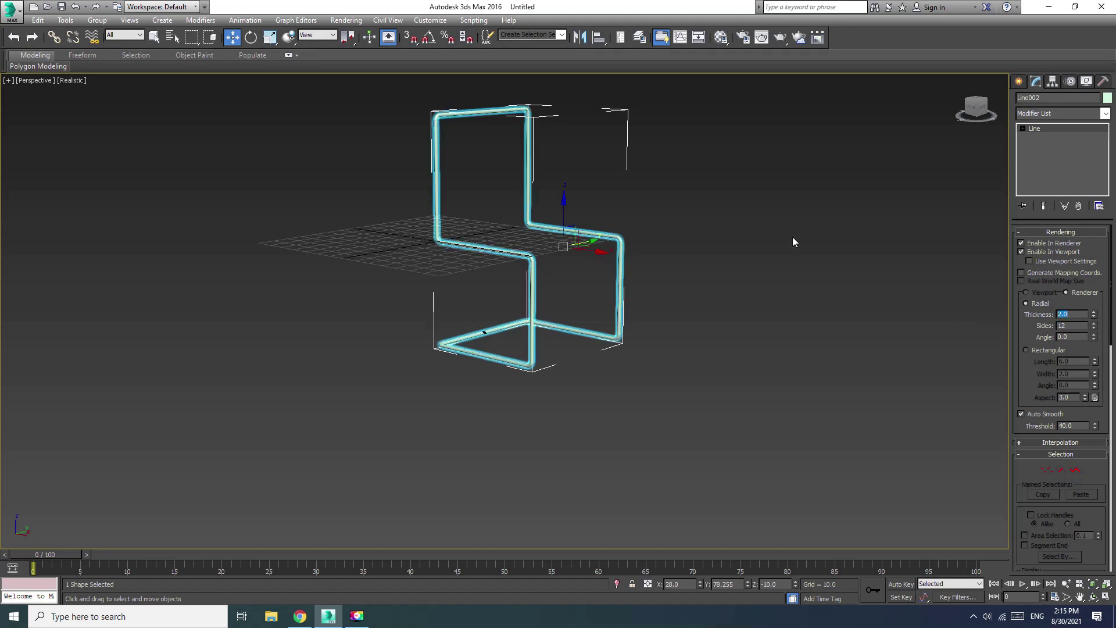
pyautogui.scroll(-2, 571, 391)
pyautogui.scroll(-2, 571, 391)
pyautogui.scroll(6, 553, 335)
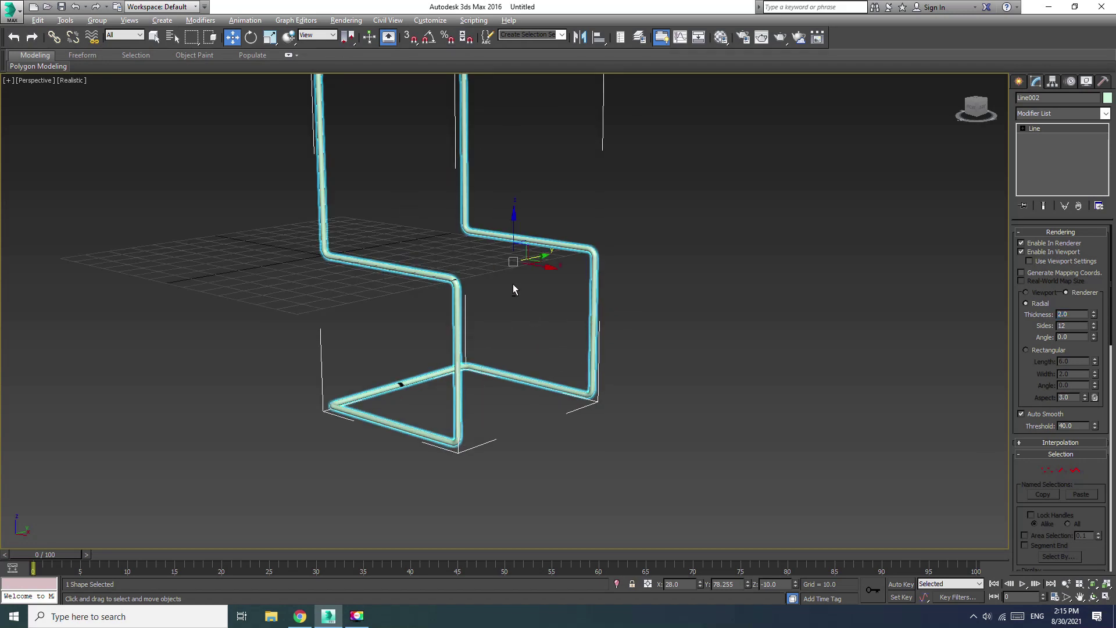
pyautogui.moveTo(528, 304)
pyautogui.keyDown('alt'); pyautogui.mouseDown(button='middle')
pyautogui.moveTo(410, 263)
pyautogui.moveTo(489, 329)
pyautogui.moveTo(491, 348)
pyautogui.mouseUp(button='middle'); pyautogui.keyUp('alt')
# Give the chair tube 15 sides and deselect the frame
pyautogui.doubleClick(1073, 326)
pyautogui.press('Return')
pyautogui.click(659, 297)
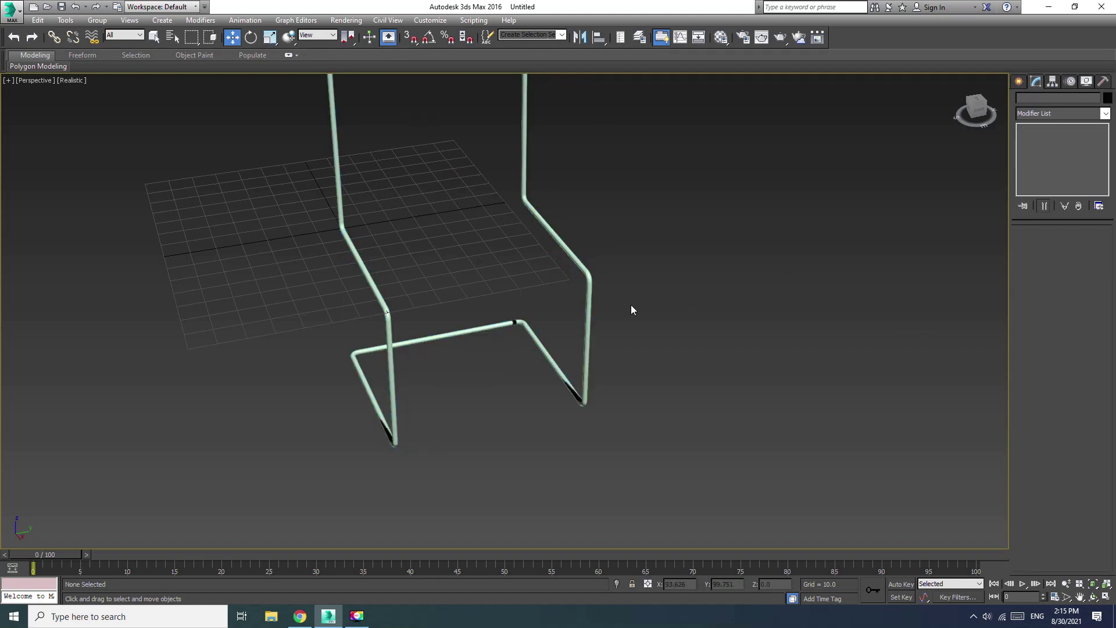
# Inspect the finished frame and return to the four-viewport layout
pyautogui.moveTo(571, 317)
pyautogui.keyDown('alt'); pyautogui.mouseDown(button='middle')
pyautogui.moveTo(650, 236)
pyautogui.moveTo(573, 267)
pyautogui.moveTo(645, 207)
pyautogui.moveTo(754, 226)
pyautogui.moveTo(668, 267)
pyautogui.moveTo(598, 254)
pyautogui.moveTo(589, 264)
pyautogui.mouseUp(button='middle'); pyautogui.keyUp('alt')
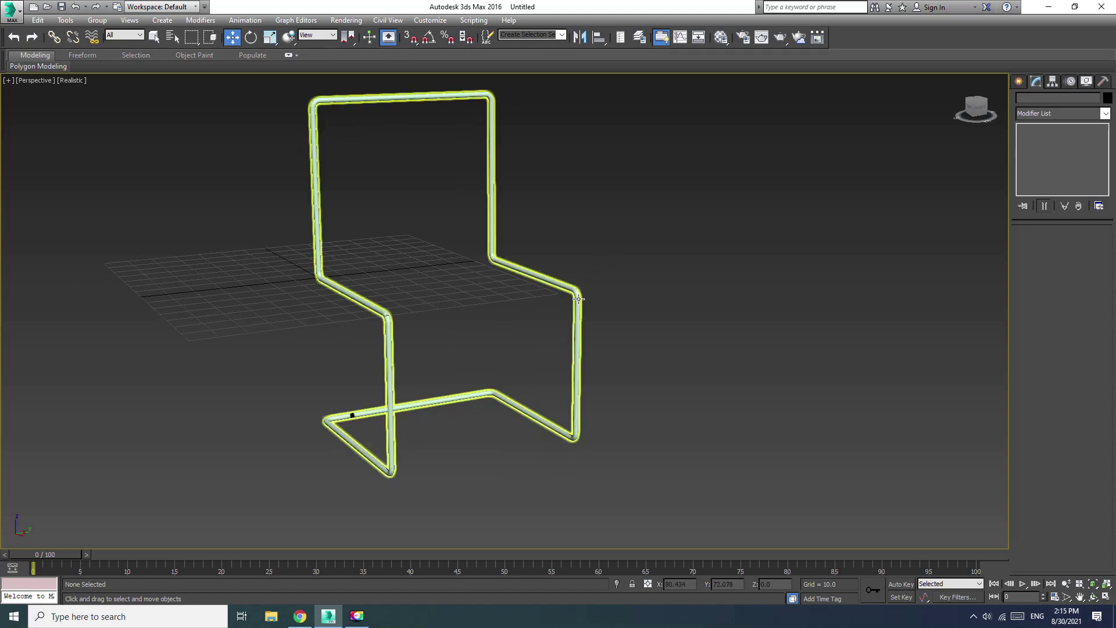
pyautogui.hotkey('alt', 'w')
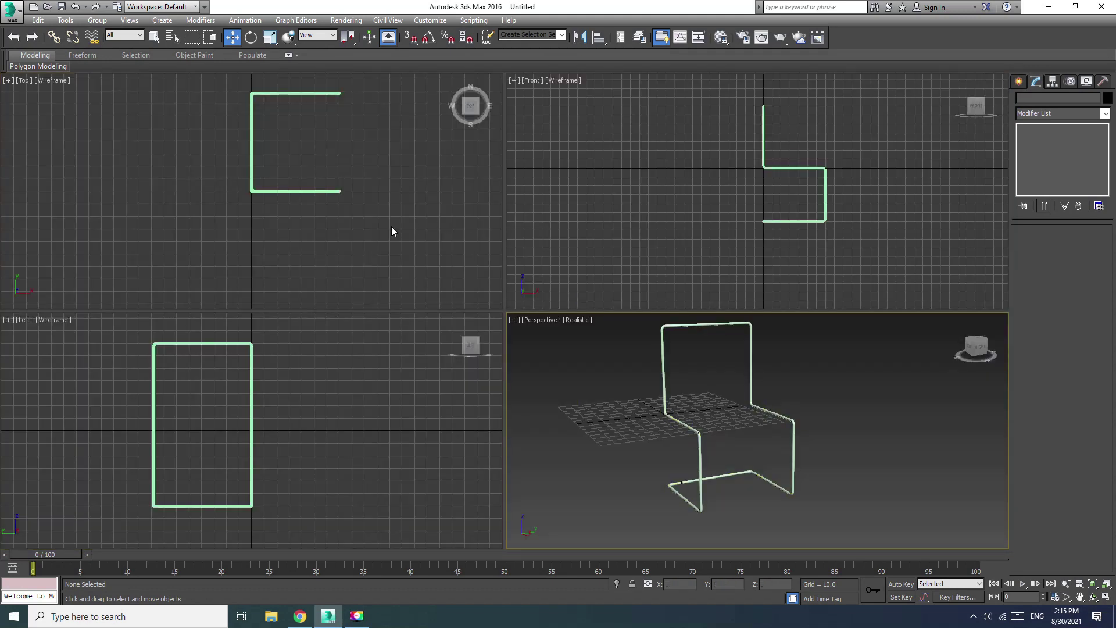
pyautogui.click(1018, 81)
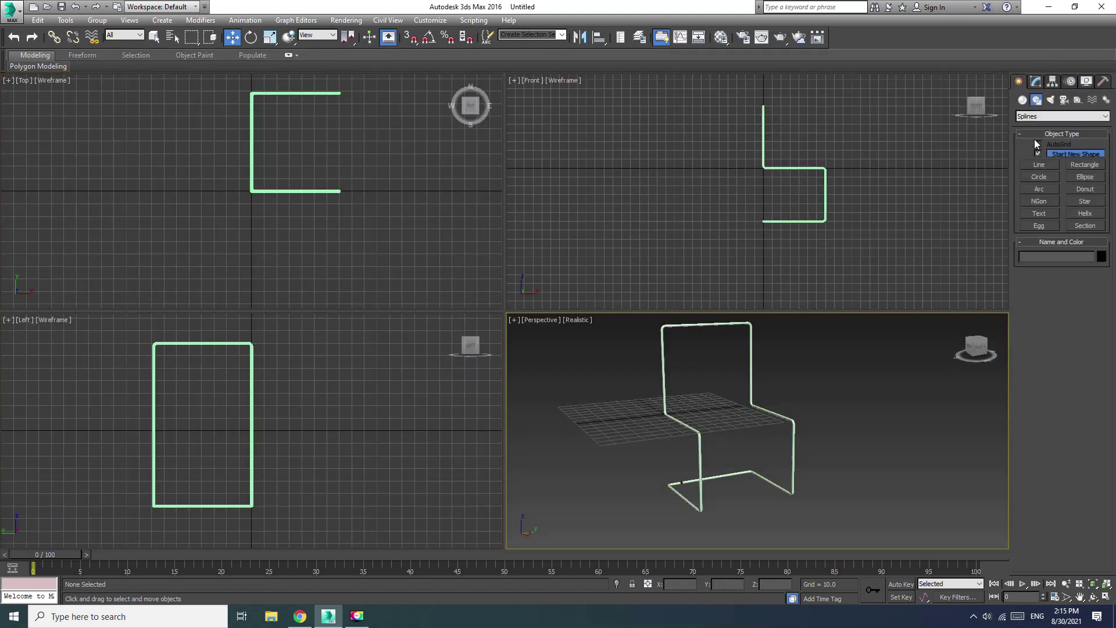
# Create Box001, 82.135 × 56.613 × 5.868, as the seat cushion on the frame's seat
pyautogui.click(1023, 100)
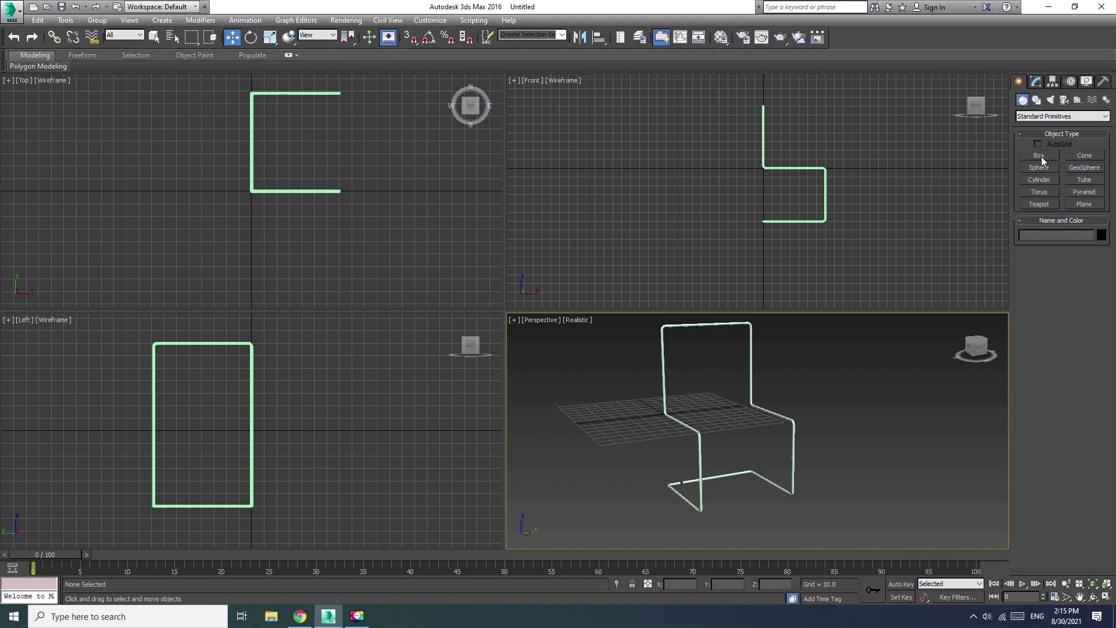
pyautogui.click(1039, 156)
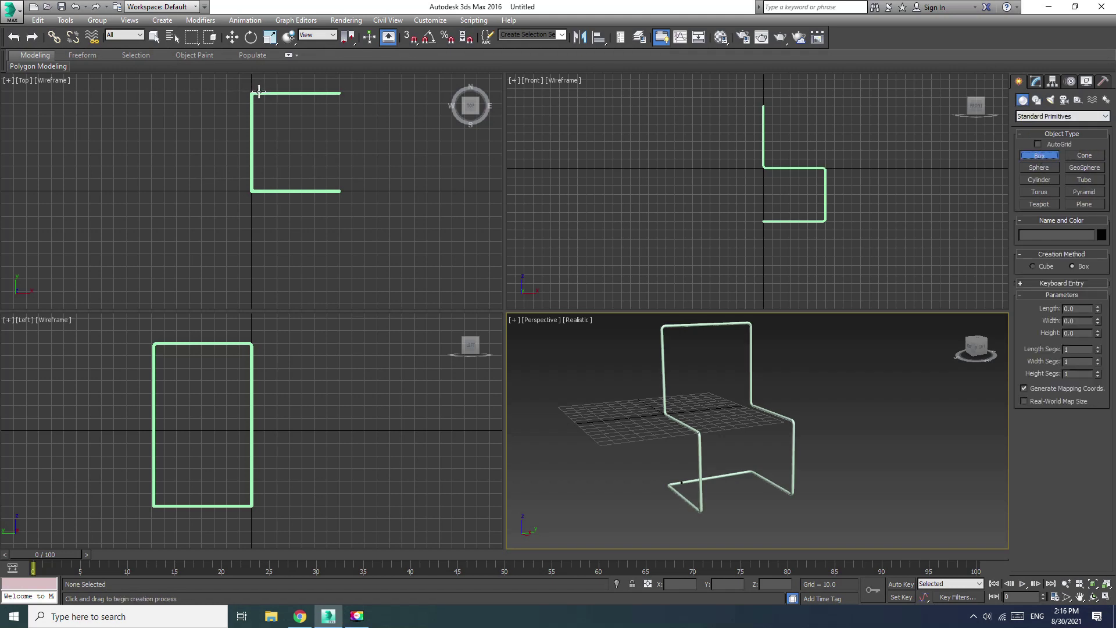
pyautogui.moveTo(259, 91); pyautogui.dragTo(323, 197)
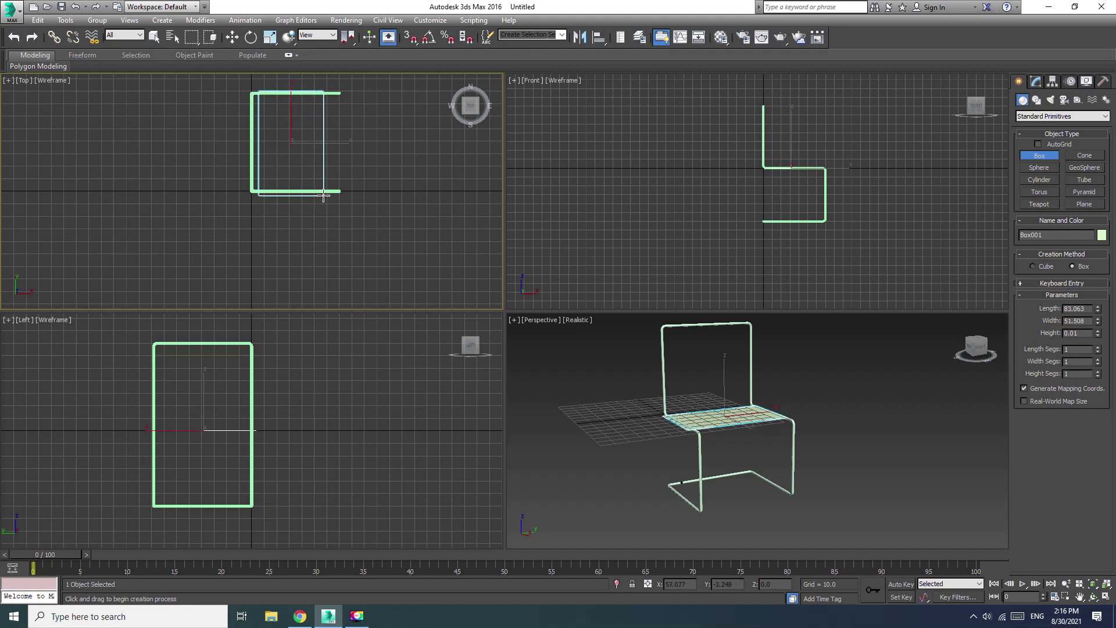
pyautogui.moveTo(325, 197); pyautogui.dragTo(325, 196)
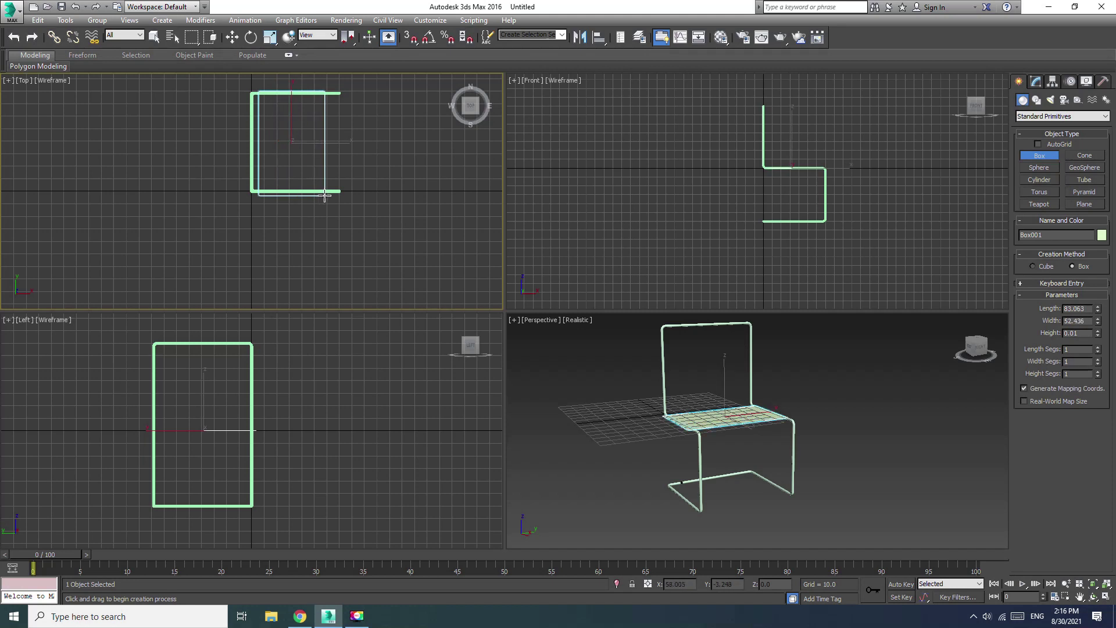
pyautogui.moveTo(326, 197); pyautogui.dragTo(330, 195)
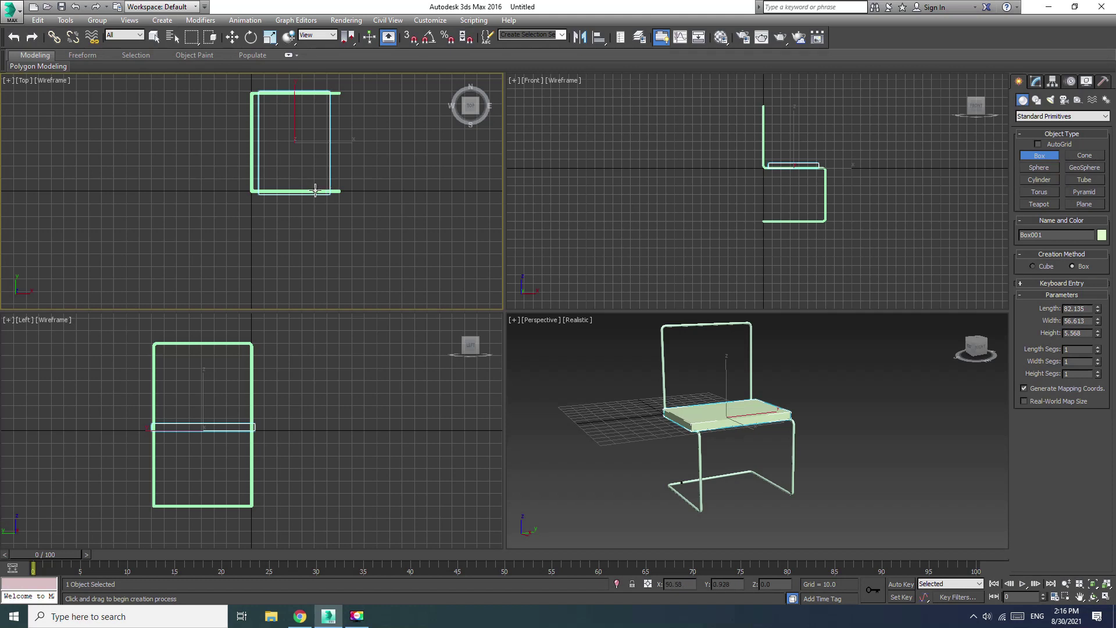
pyautogui.click(315, 192)
pyautogui.press('w')
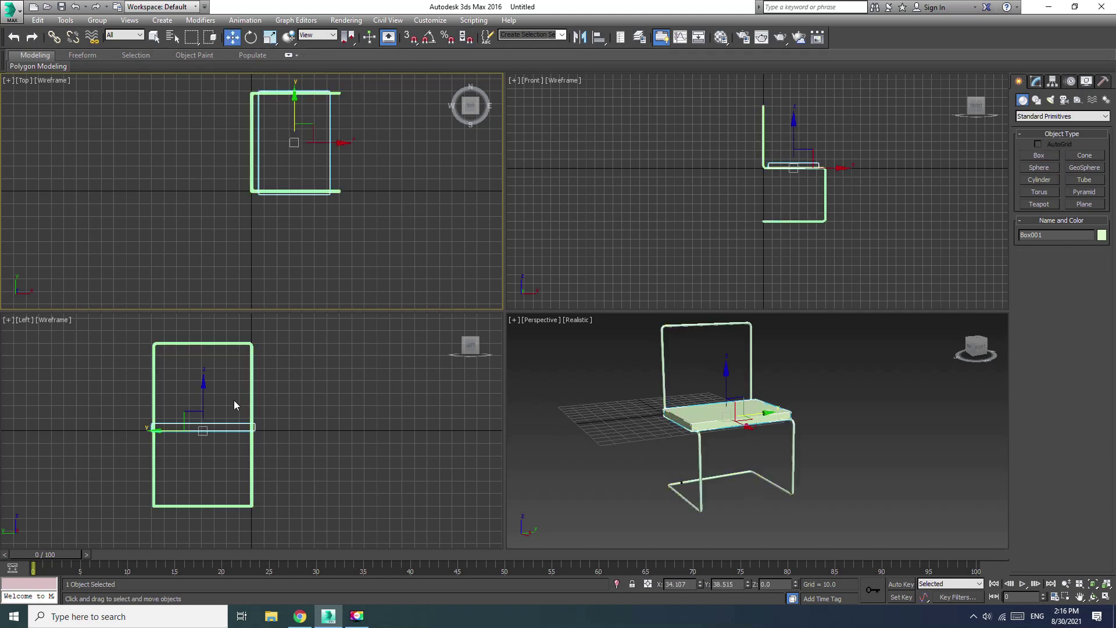
pyautogui.moveTo(339, 143); pyautogui.dragTo(330, 147)
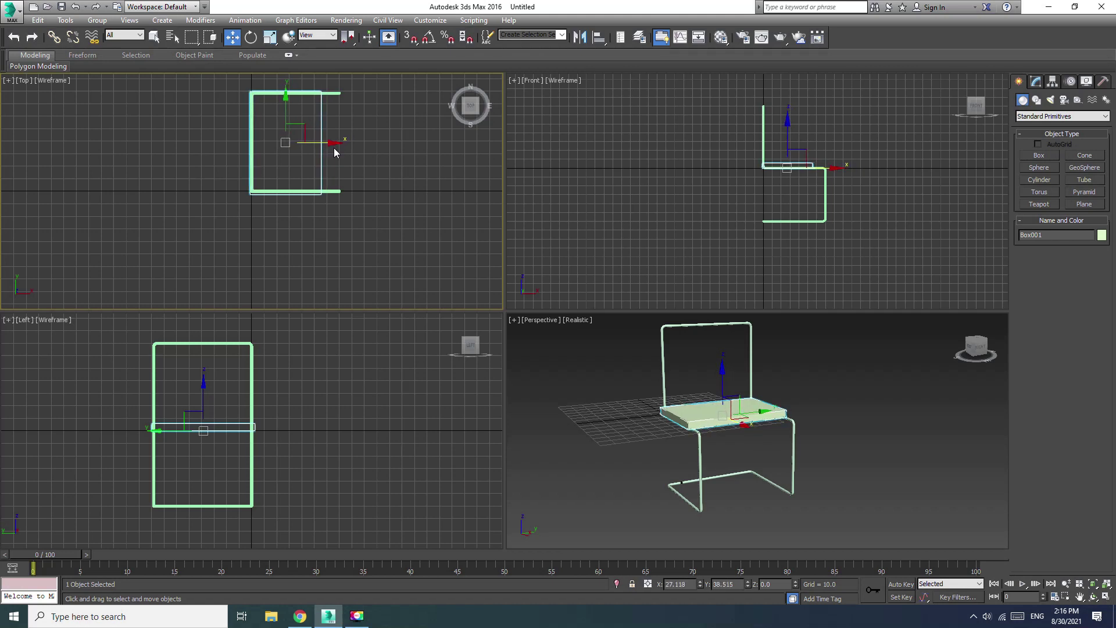
pyautogui.click(1037, 82)
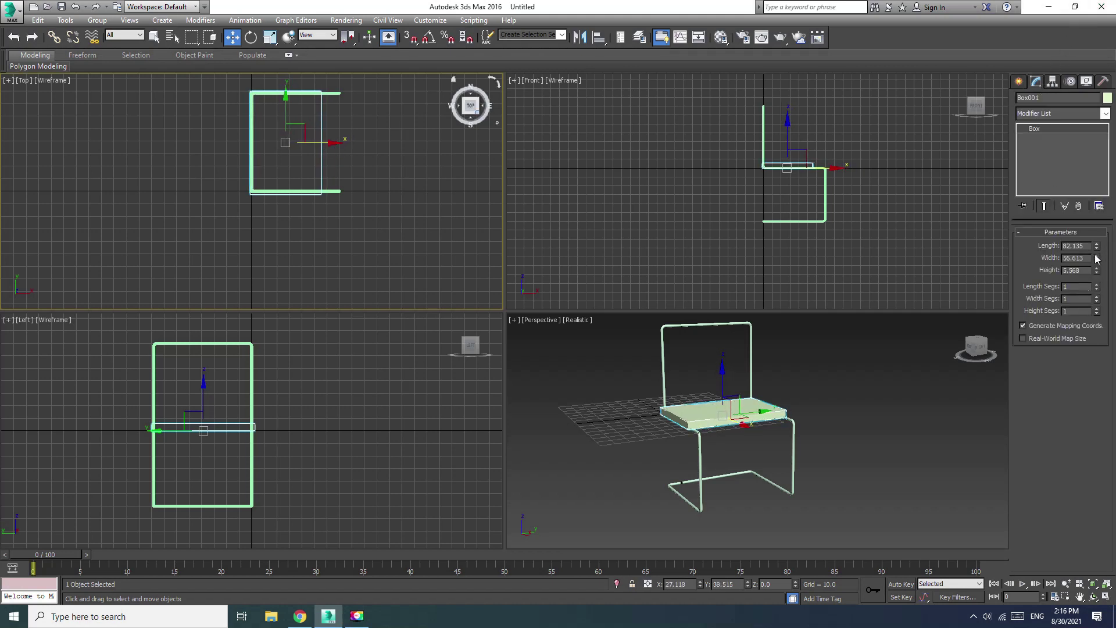
# Widen the seat box to 60.575 and shift it right onto the frame
pyautogui.moveTo(1096, 260); pyautogui.dragTo(1097, 251)
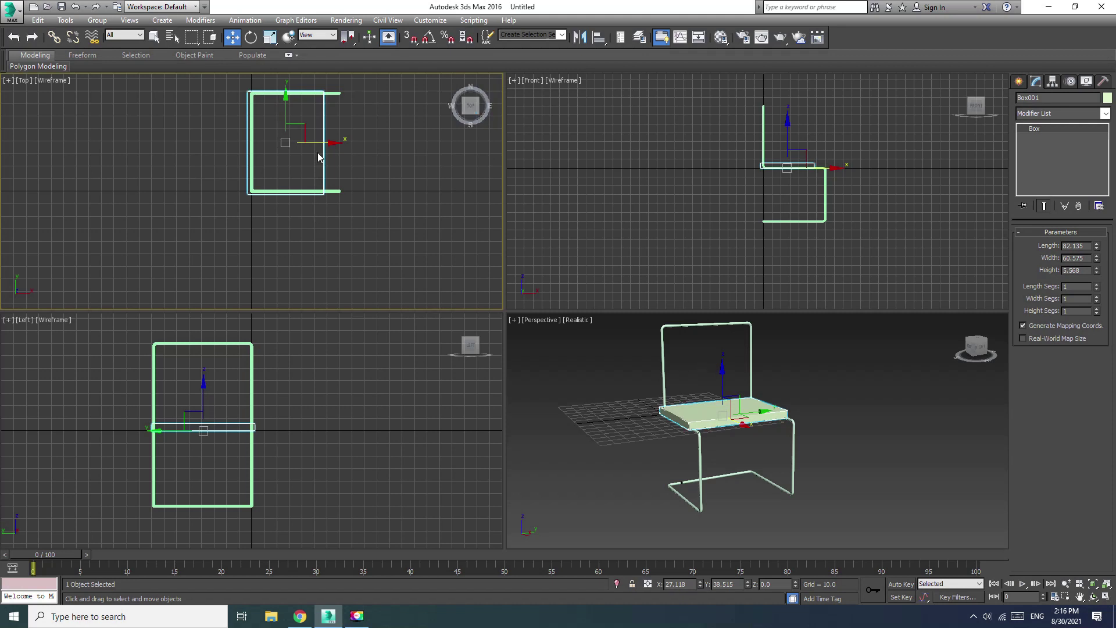
pyautogui.moveTo(326, 146); pyautogui.dragTo(330, 144)
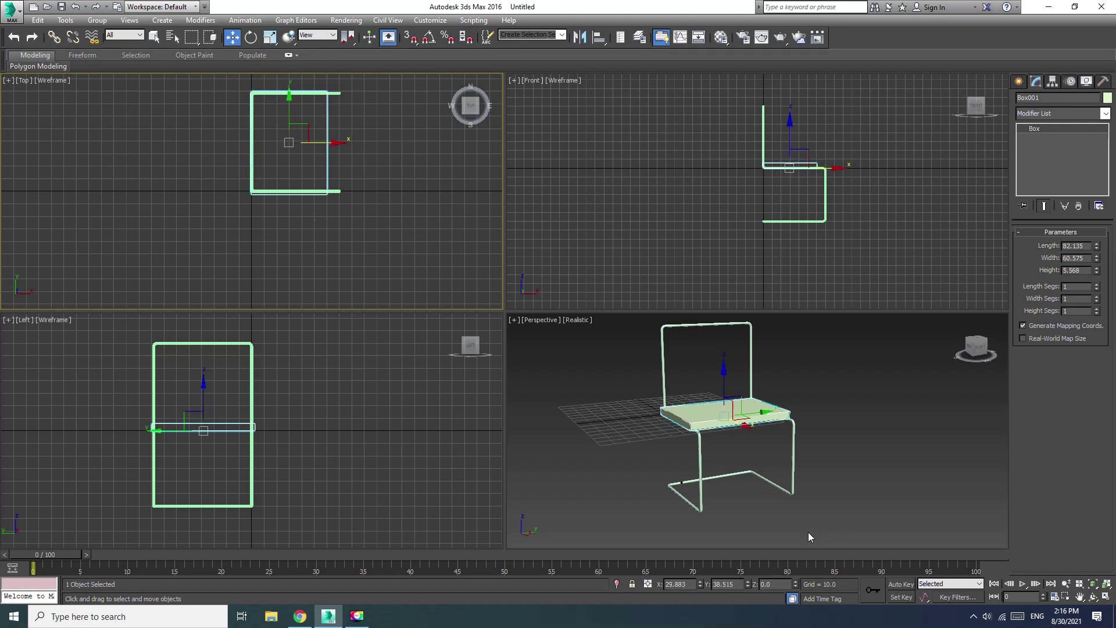
pyautogui.hotkey('alt', 'w')
pyautogui.scroll(2, 314, 277)
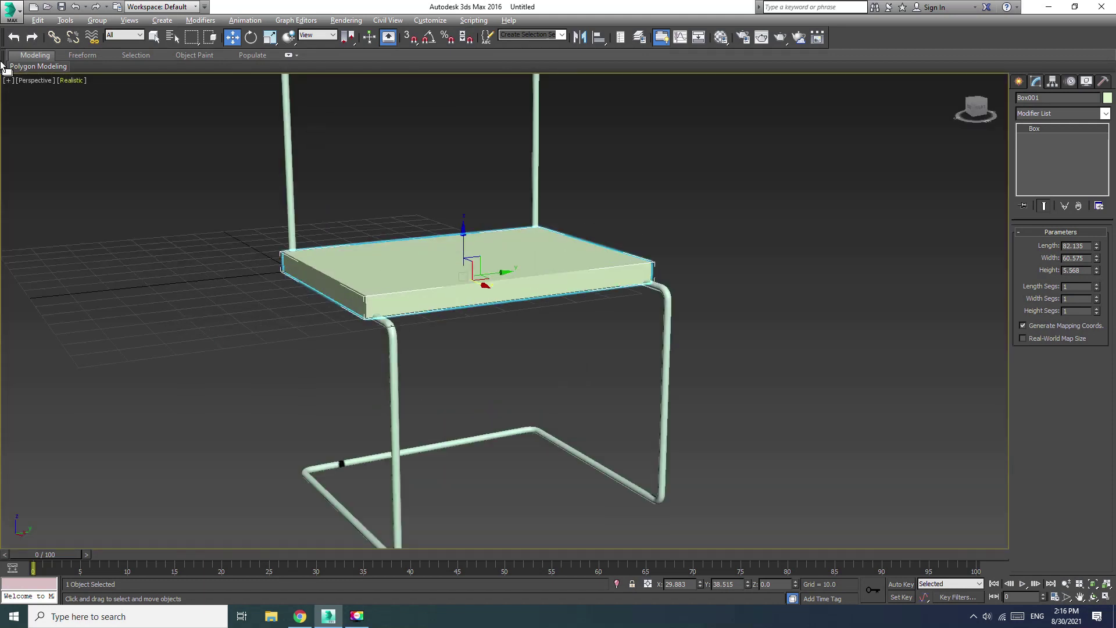
# Switch the Perspective view to Shaded + Edged Faces display
pyautogui.click(73, 82)
pyautogui.click(96, 106)
pyautogui.click(72, 82)
pyautogui.click(110, 132)
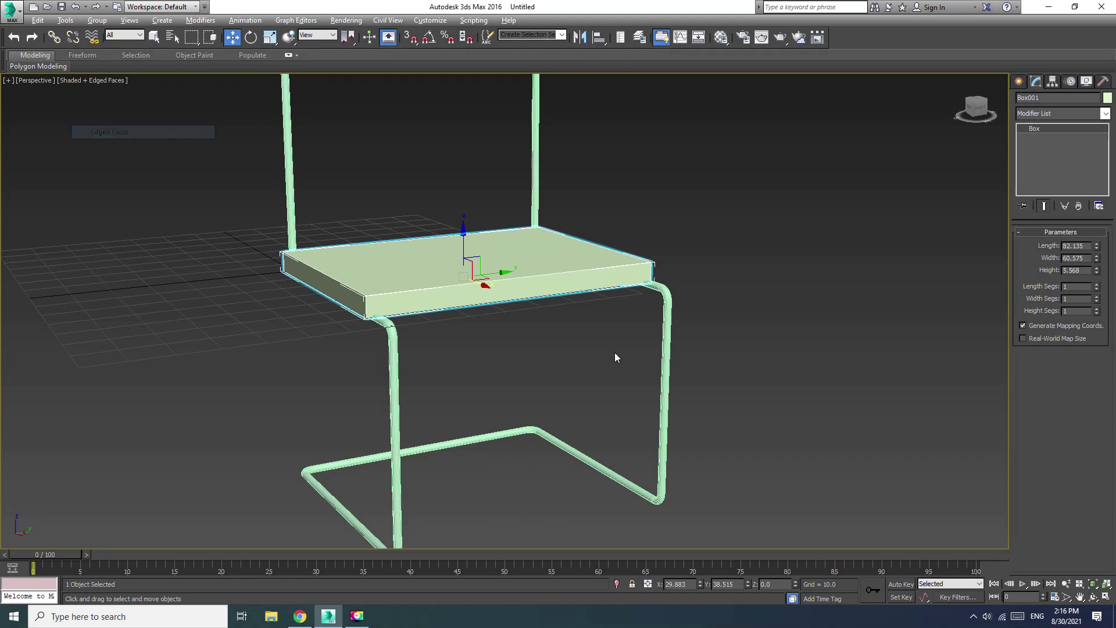
# Subdivide the seat box into 4 length, 3 width and 2 height segments
pyautogui.click(1097, 286)
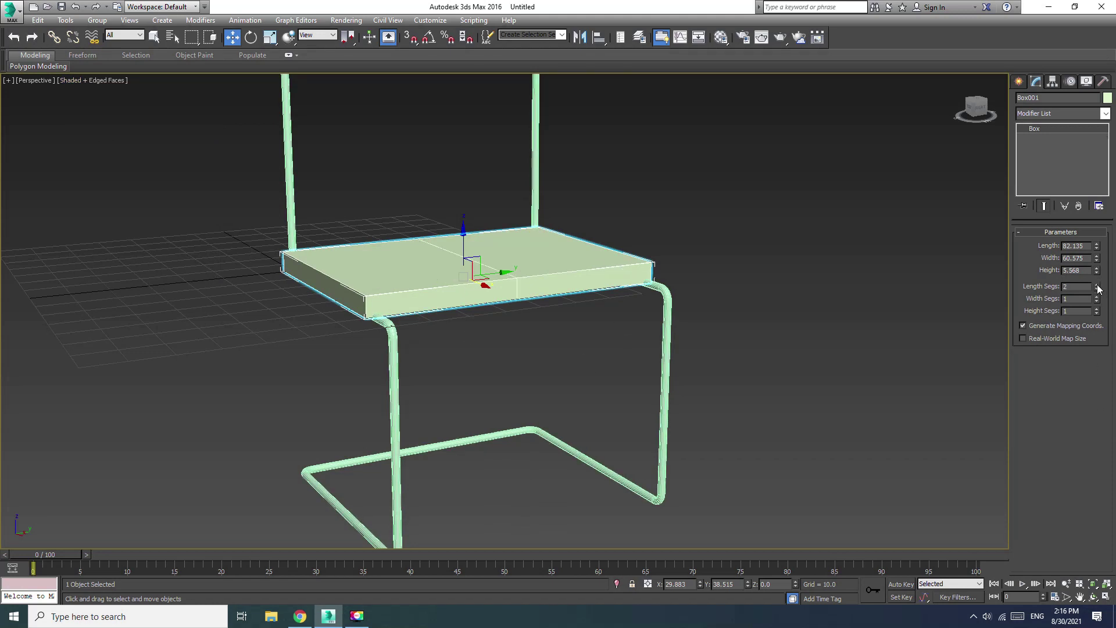
pyautogui.click(1097, 285)
pyautogui.click(1096, 297)
pyautogui.click(1098, 309)
pyautogui.click(1105, 113)
# Add a TurboSmooth modifier to the seat box with 2 iterations
pyautogui.press('t')
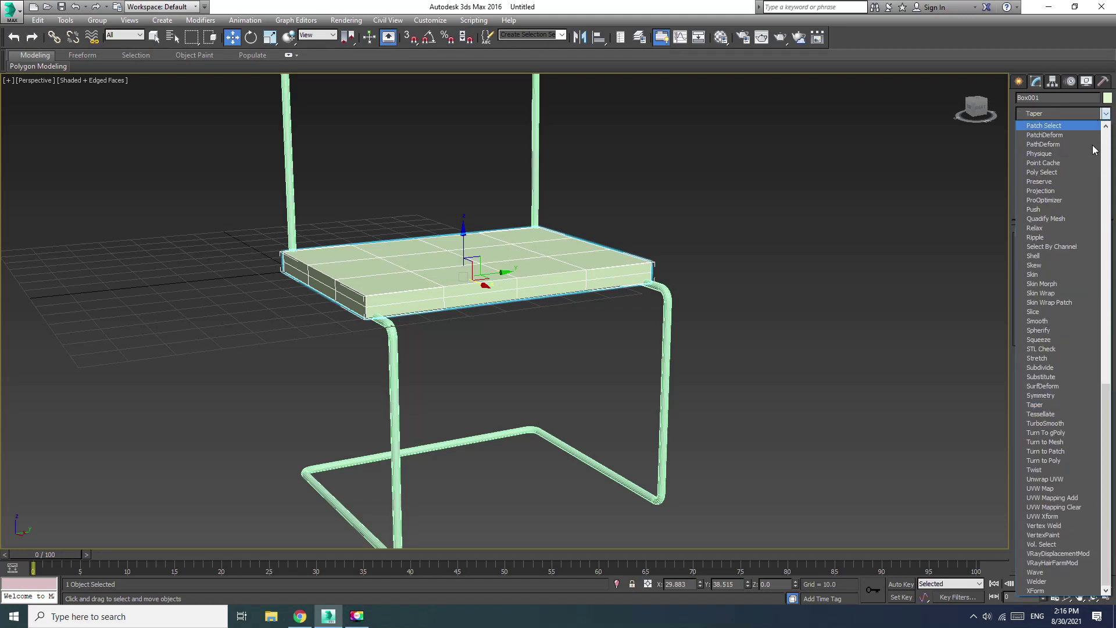
pyautogui.click(1086, 428)
pyautogui.moveTo(583, 348)
pyautogui.keyDown('alt'); pyautogui.mouseDown(button='middle')
pyautogui.moveTo(580, 427)
pyautogui.moveTo(563, 378)
pyautogui.moveTo(758, 295)
pyautogui.mouseUp(button='middle'); pyautogui.keyUp('alt')
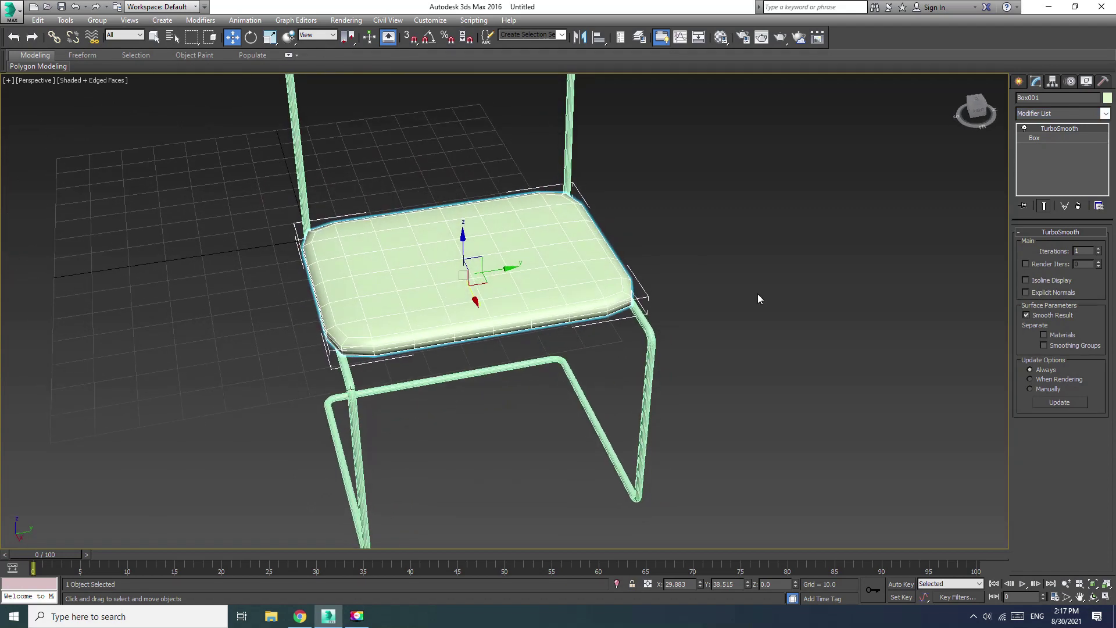
pyautogui.click(1098, 249)
pyautogui.scroll(2, 519, 320)
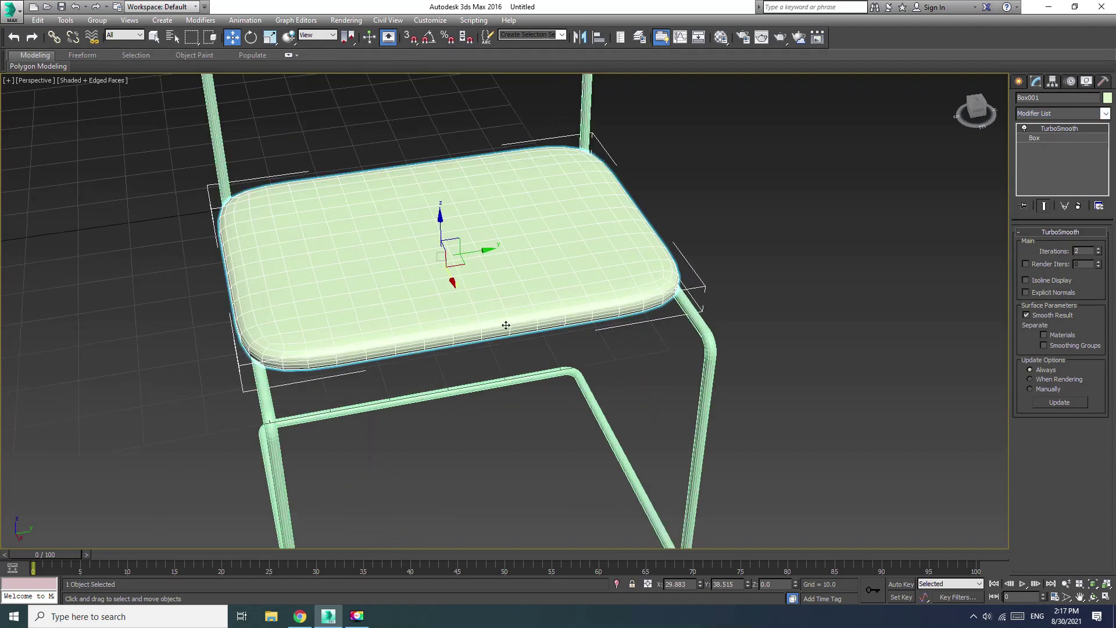
pyautogui.moveTo(514, 420)
pyautogui.keyDown('alt'); pyautogui.mouseDown(button='middle')
pyautogui.moveTo(561, 351)
pyautogui.moveTo(574, 406)
pyautogui.moveTo(666, 491)
pyautogui.mouseUp(button='middle'); pyautogui.keyUp('alt')
# Move the seat along X, widen the Box to 66.027, and shift it left over the frame
pyautogui.moveTo(489, 262); pyautogui.dragTo(540, 279)
pyautogui.keyDown('alt'); pyautogui.moveTo(577, 330); pyautogui.dragTo(456, 358, button='middle'); pyautogui.keyUp('alt')
pyautogui.keyDown('alt'); pyautogui.moveTo(556, 365); pyautogui.dragTo(611, 352, button='middle'); pyautogui.keyUp('alt')
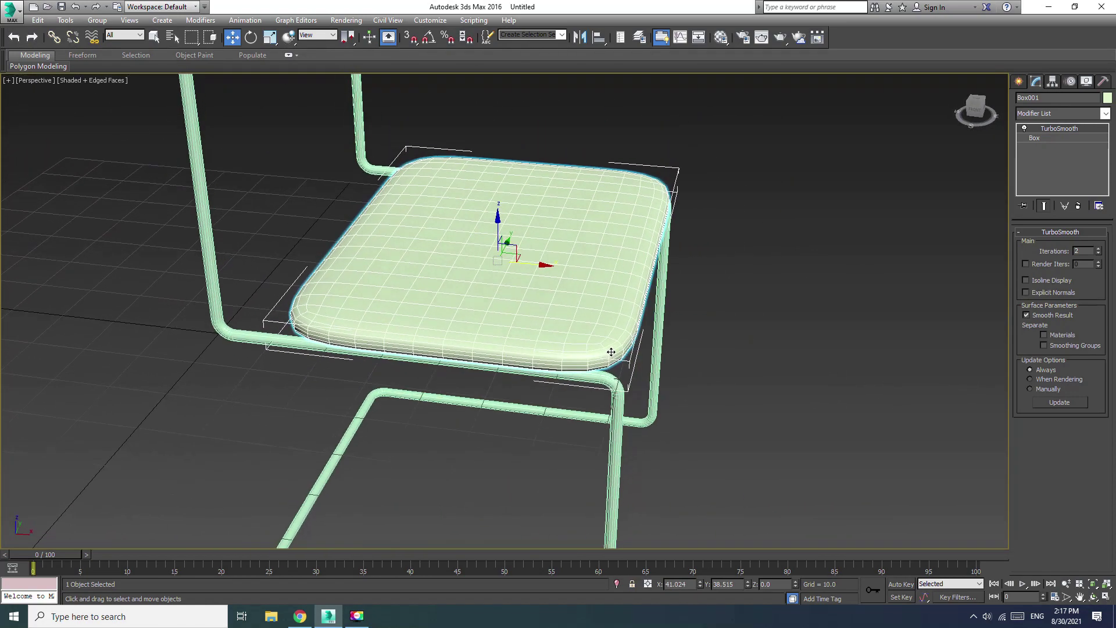
pyautogui.click(1042, 137)
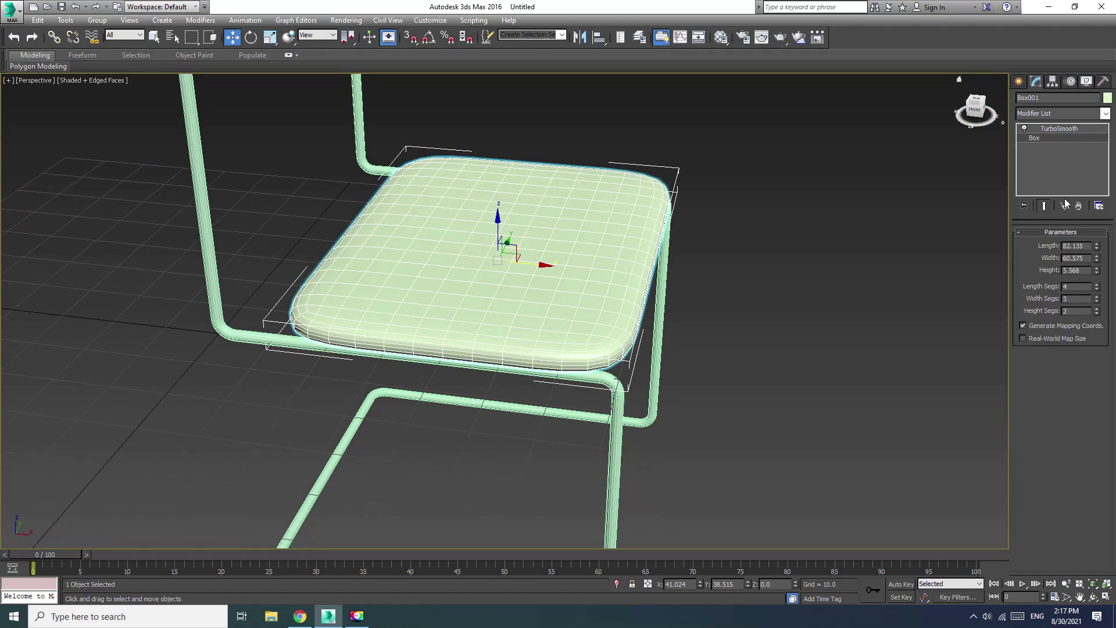
pyautogui.moveTo(1096, 262); pyautogui.dragTo(1096, 252)
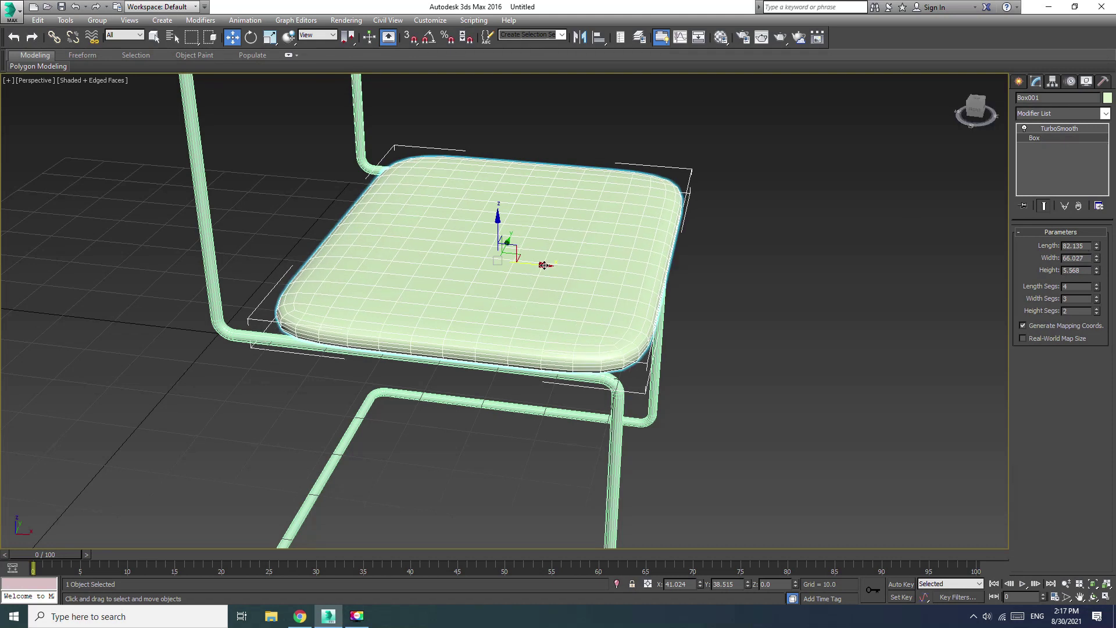
pyautogui.click(1060, 128)
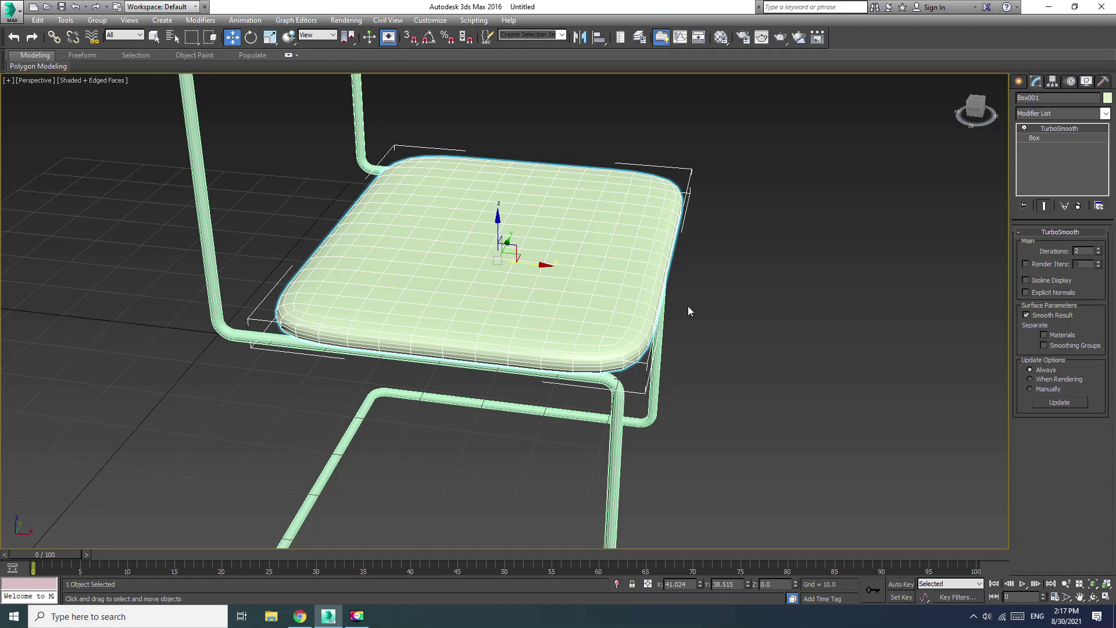
pyautogui.moveTo(534, 271); pyautogui.dragTo(533, 269)
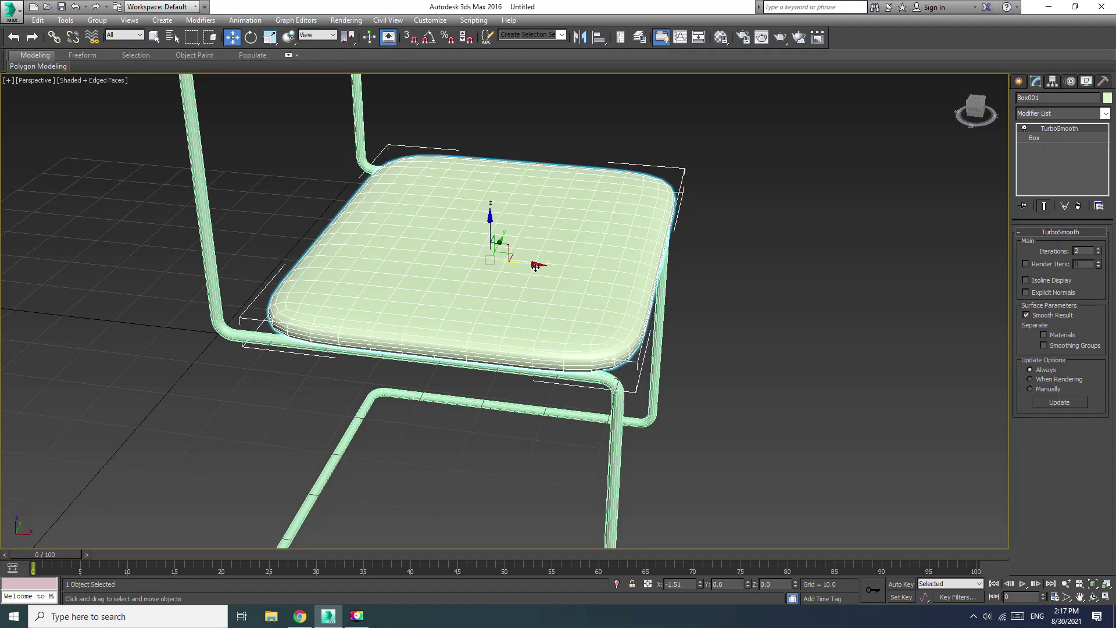
pyautogui.hotkey('alt', 'w')
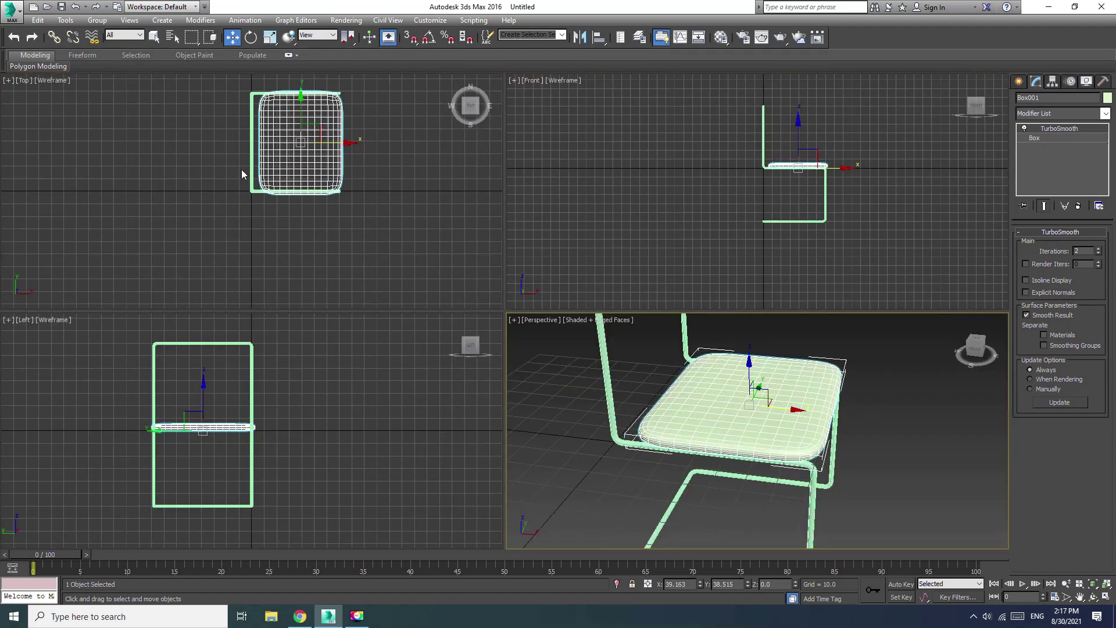
# Nudge the seat cushion slightly left in the Front view to align with the frame
pyautogui.scroll(3, 824, 166)
pyautogui.hotkey('alt', 'w')
pyautogui.scroll(3, 605, 279)
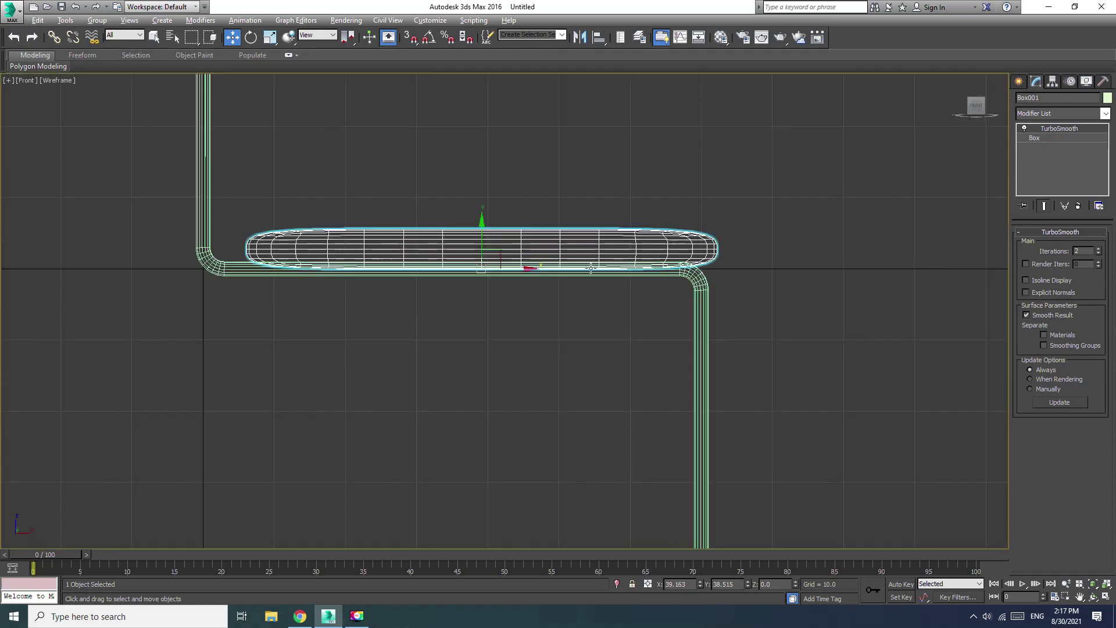
pyautogui.click(530, 271)
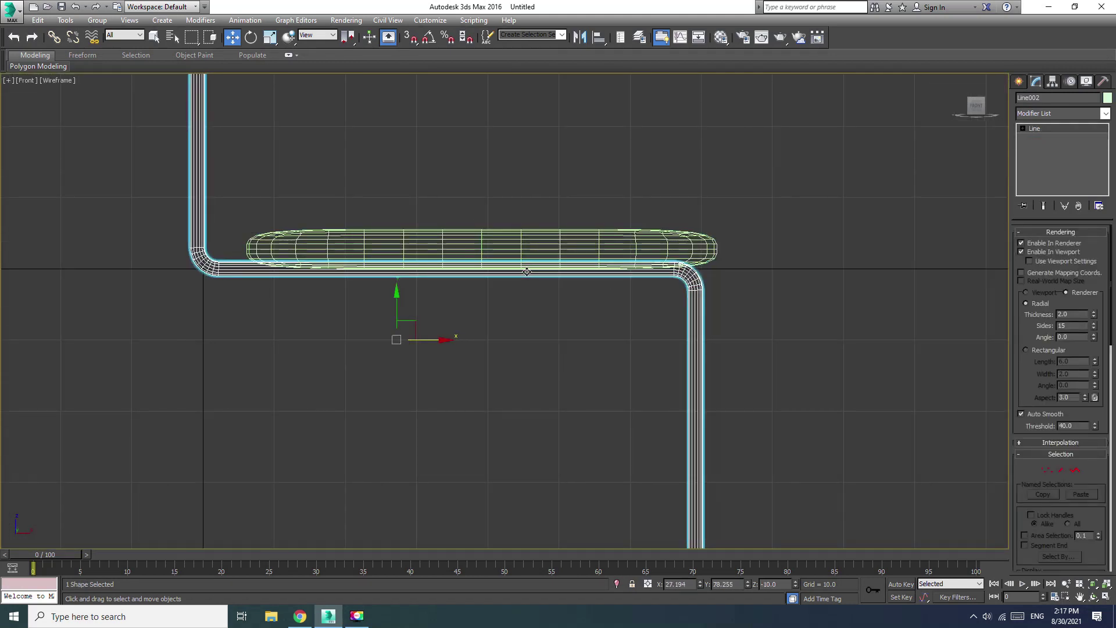
pyautogui.click(527, 267)
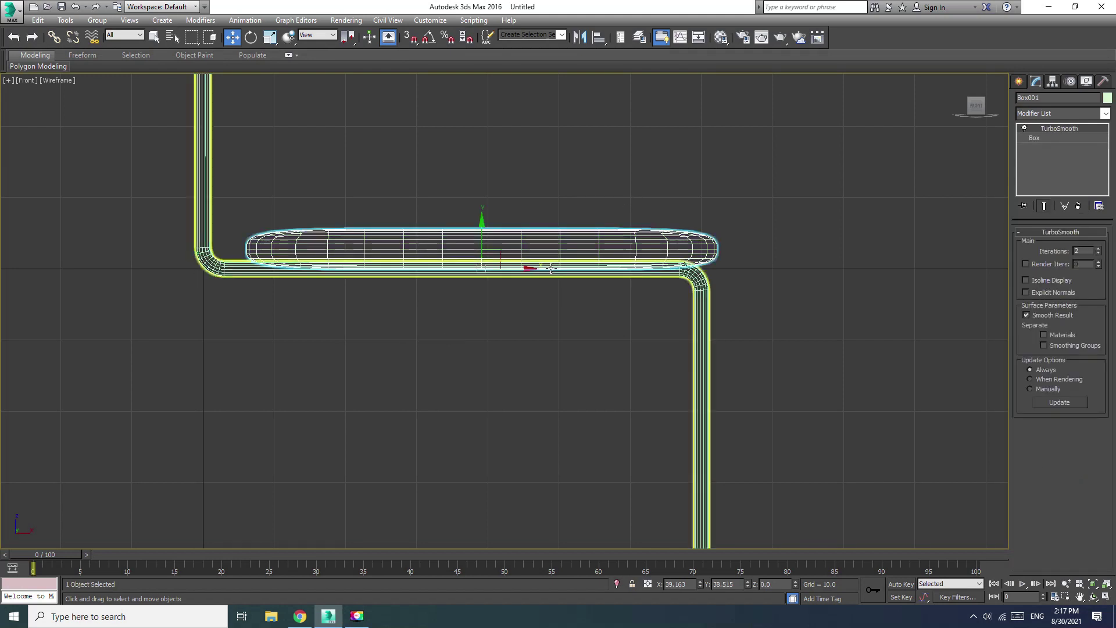
pyautogui.moveTo(527, 268); pyautogui.dragTo(526, 268)
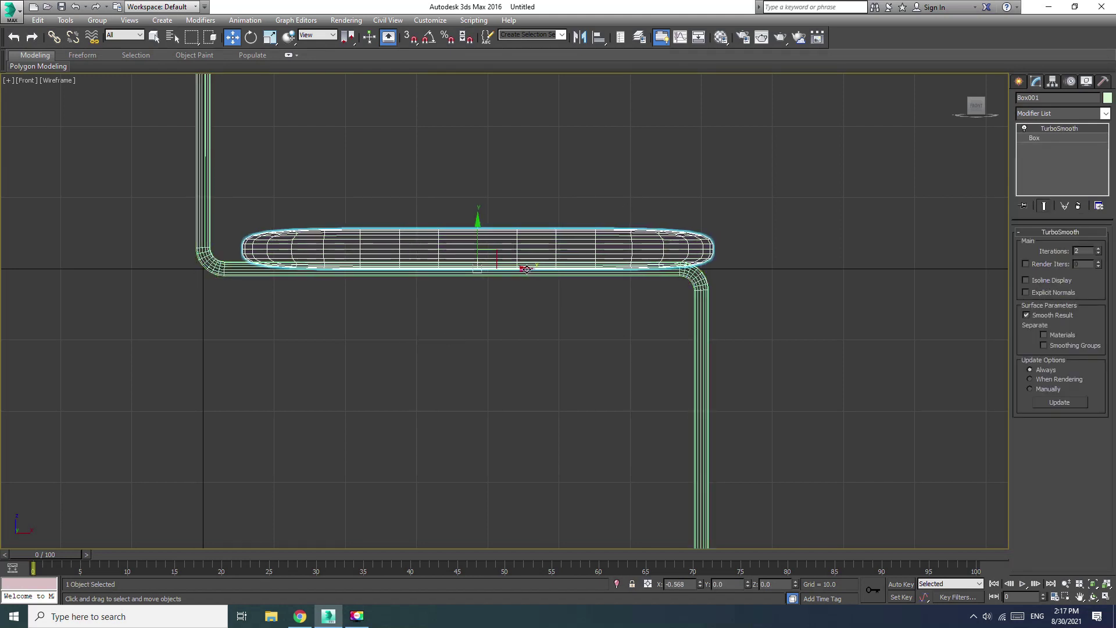
pyautogui.click(558, 382)
pyautogui.hotkey('alt', 'w')
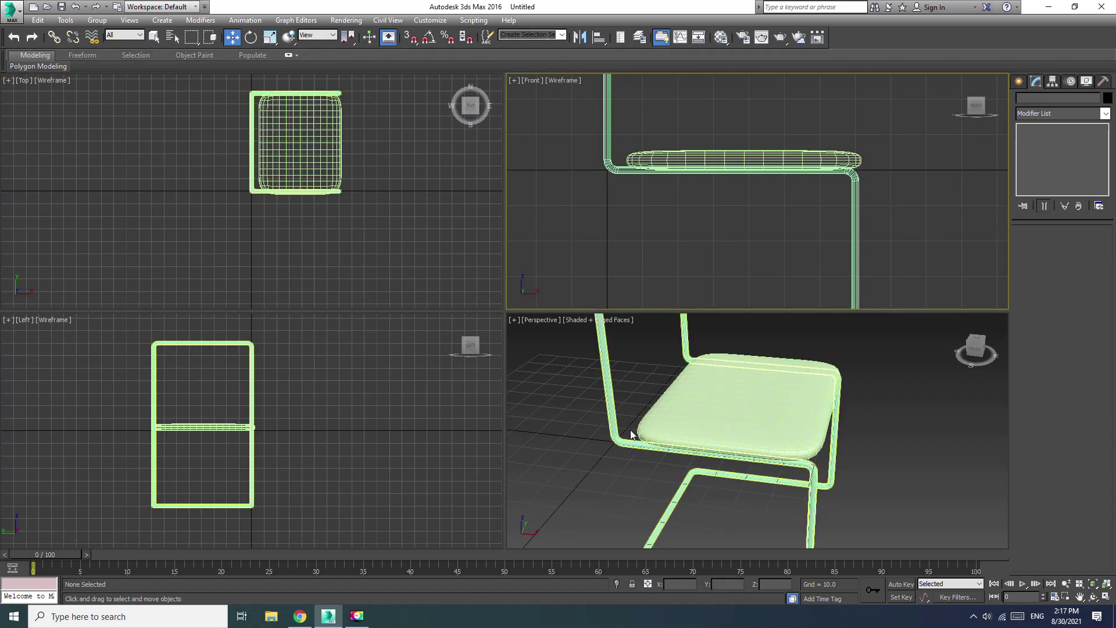
# Orbit the Perspective view to an elevated three-quarter angle and select the seat cushion
pyautogui.hotkey('alt', 'w')
pyautogui.moveTo(461, 437)
pyautogui.keyDown('alt'); pyautogui.mouseDown(button='middle')
pyautogui.moveTo(385, 405)
pyautogui.moveTo(455, 400)
pyautogui.mouseUp(button='middle'); pyautogui.keyUp('alt')
pyautogui.scroll(-5, 523, 431)
pyautogui.scroll(-5, 354, 197)
pyautogui.scroll(3, 429, 286)
pyautogui.moveTo(429, 286)
pyautogui.keyDown('alt'); pyautogui.mouseDown(button='middle')
pyautogui.moveTo(503, 394)
pyautogui.moveTo(513, 364)
pyautogui.moveTo(608, 304)
pyautogui.moveTo(505, 336)
pyautogui.moveTo(523, 331)
pyautogui.mouseUp(button='middle'); pyautogui.keyUp('alt')
pyautogui.click(546, 252)
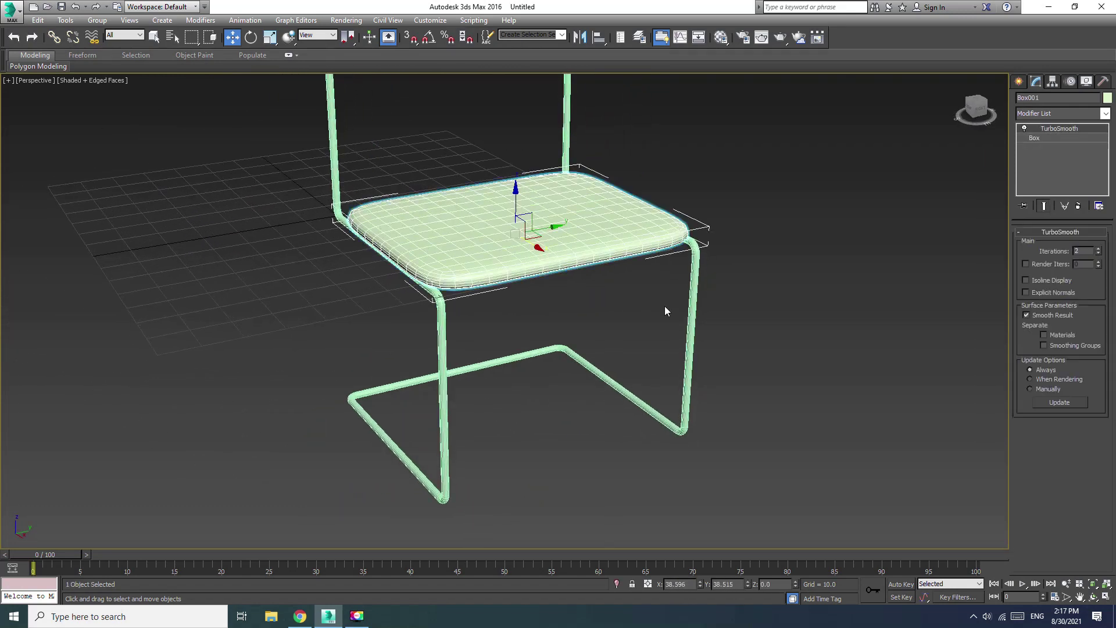
pyautogui.scroll(3, 639, 279)
pyautogui.scroll(3, 654, 192)
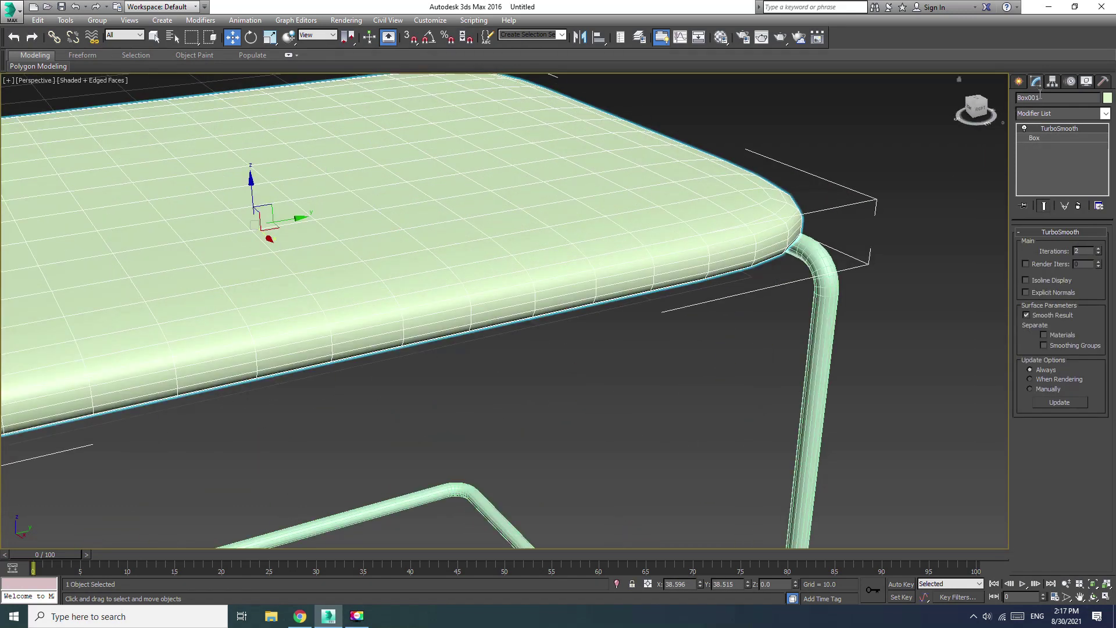
# Add an Edit Poly modifier above TurboSmooth and enter Edge sub-object level
pyautogui.click(1106, 113)
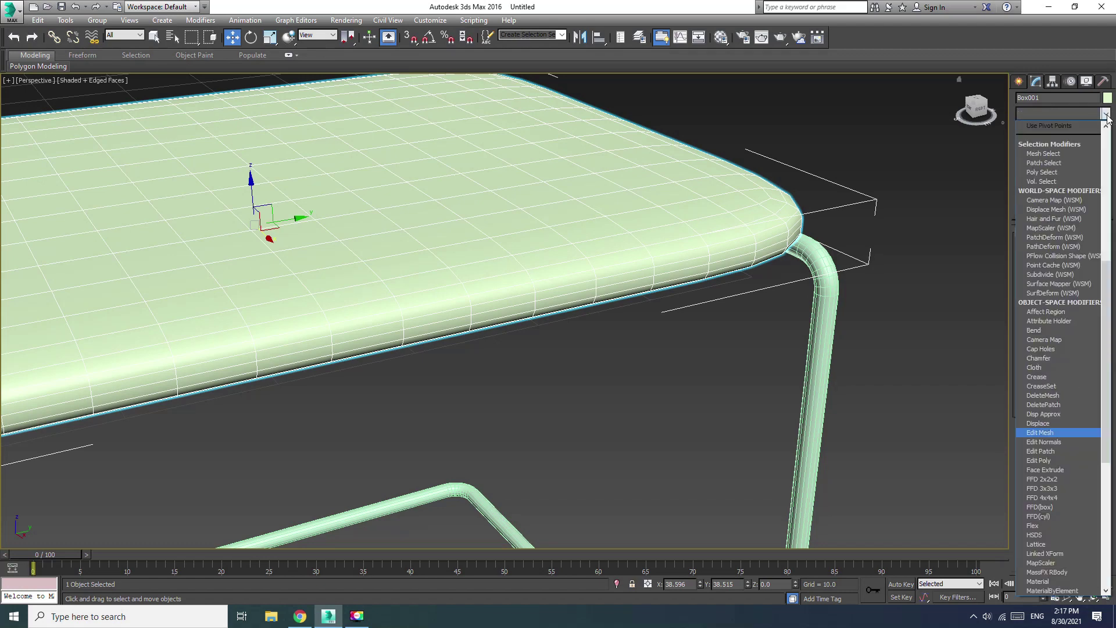
pyautogui.press('e')
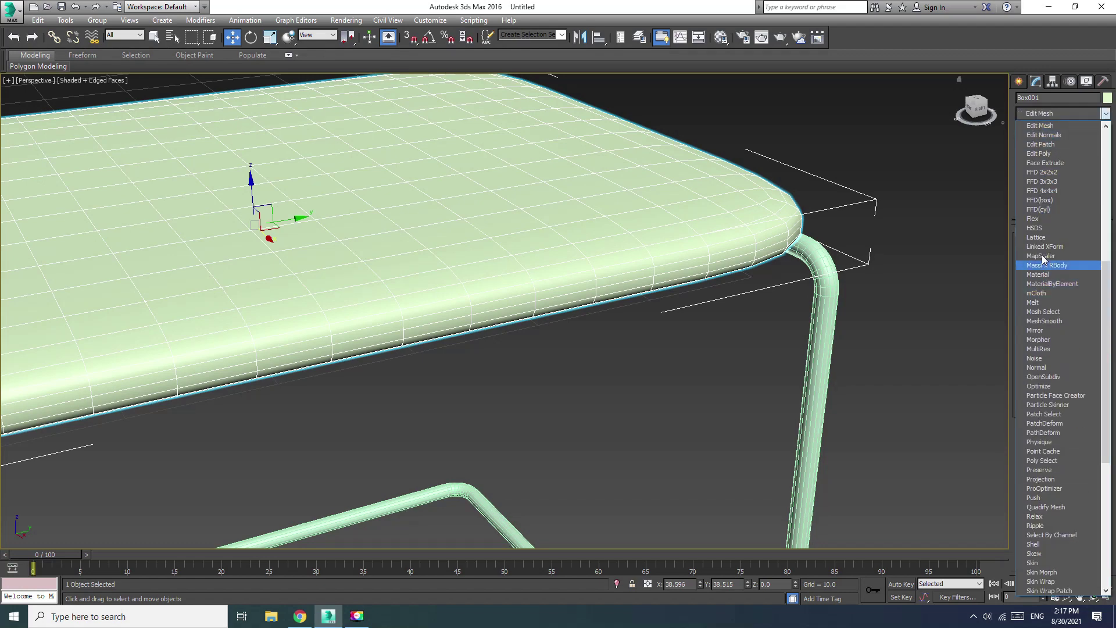
pyautogui.click(1080, 155)
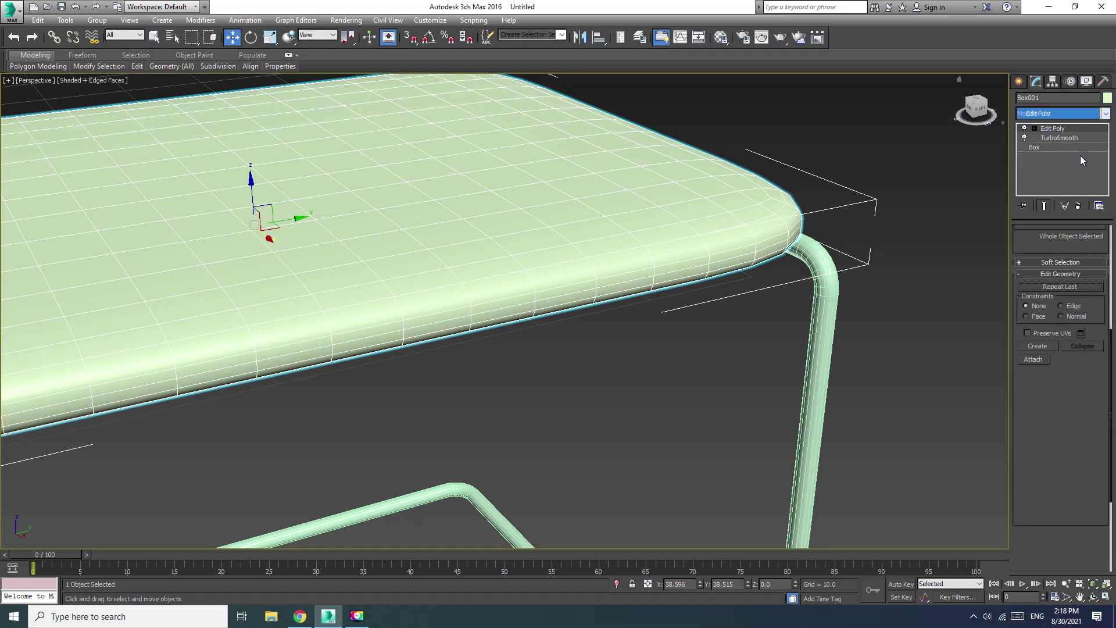
pyautogui.click(1052, 148)
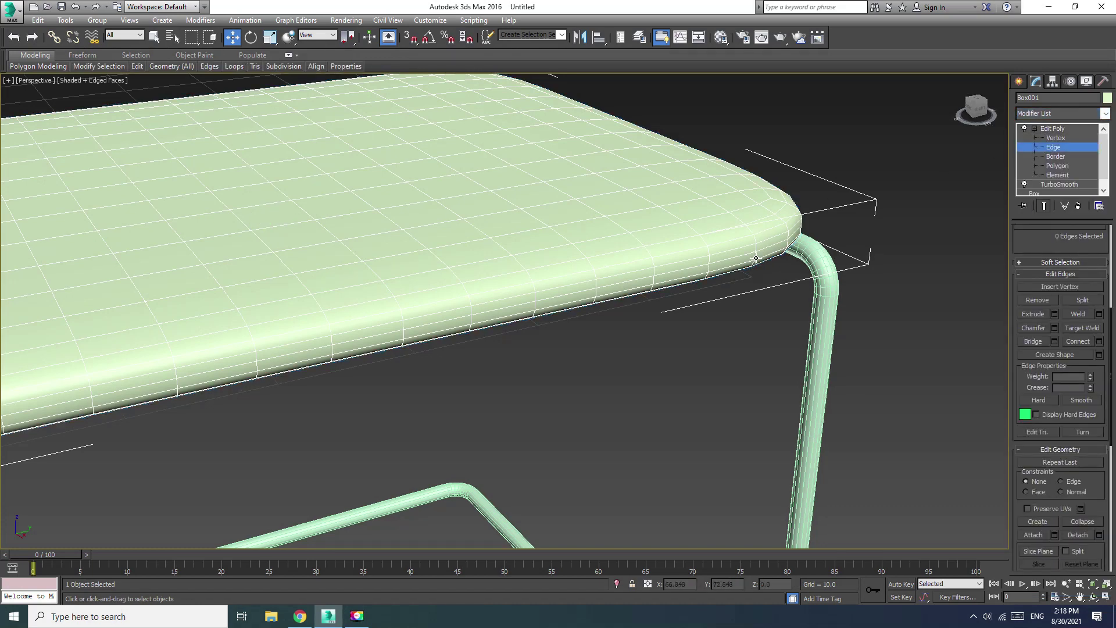
# Select two edges on the seat's side rim and extend them into full loops
pyautogui.scroll(1, 775, 244)
pyautogui.click(756, 220)
pyautogui.keyDown('alt'); pyautogui.moveTo(749, 246); pyautogui.dragTo(736, 210, button='middle'); pyautogui.keyUp('alt')
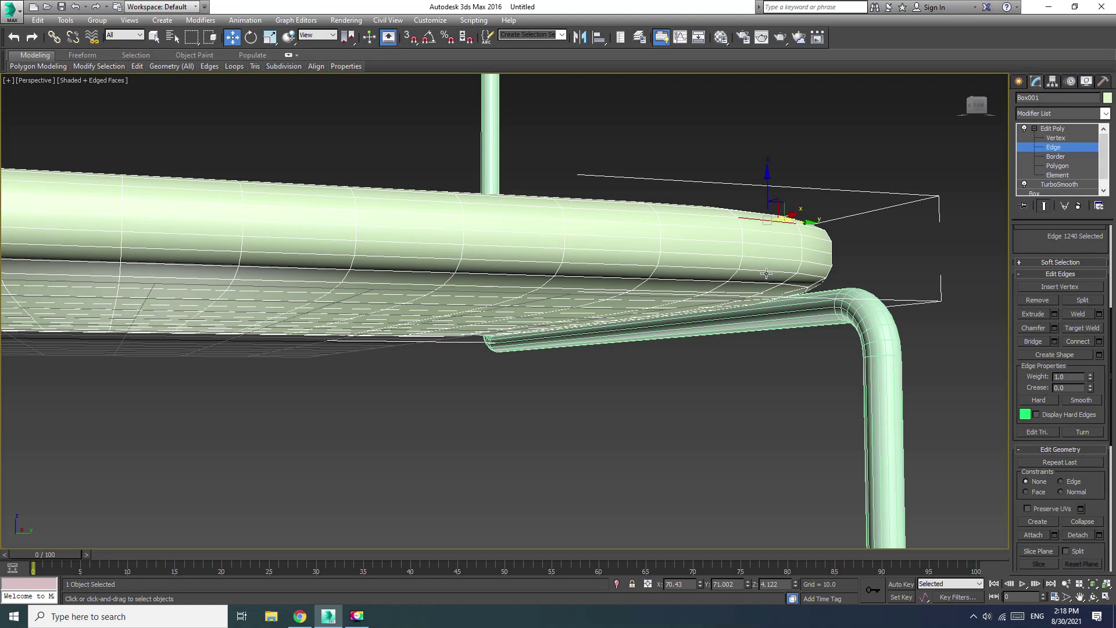
pyautogui.keyDown('ctrl'); pyautogui.click(767, 272); pyautogui.keyUp('ctrl')
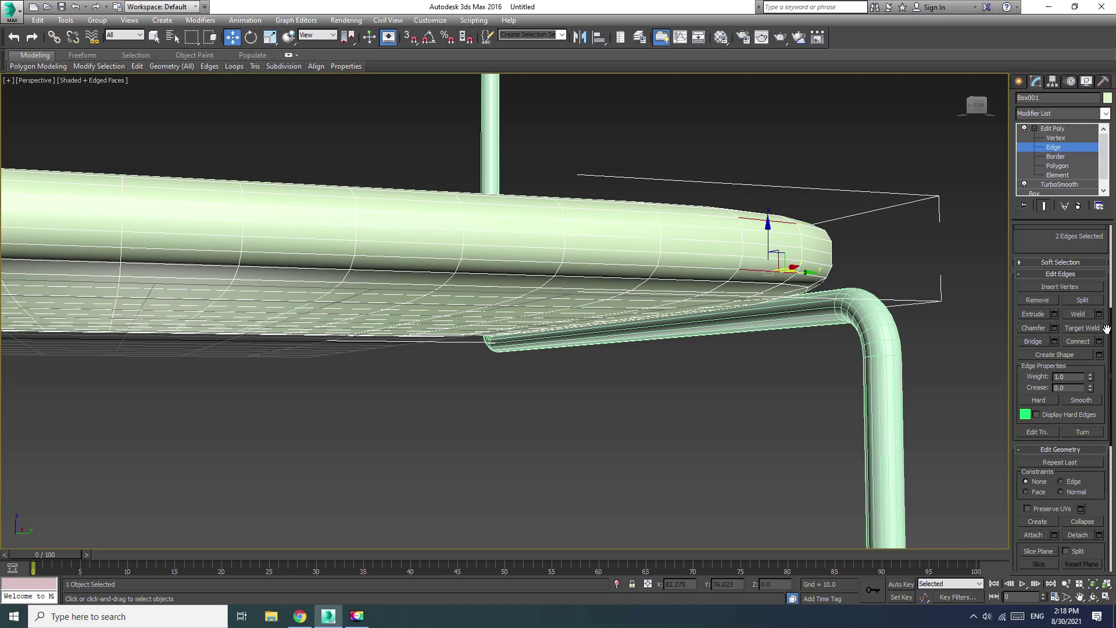
pyautogui.moveTo(1111, 385); pyautogui.dragTo(1112, 232)
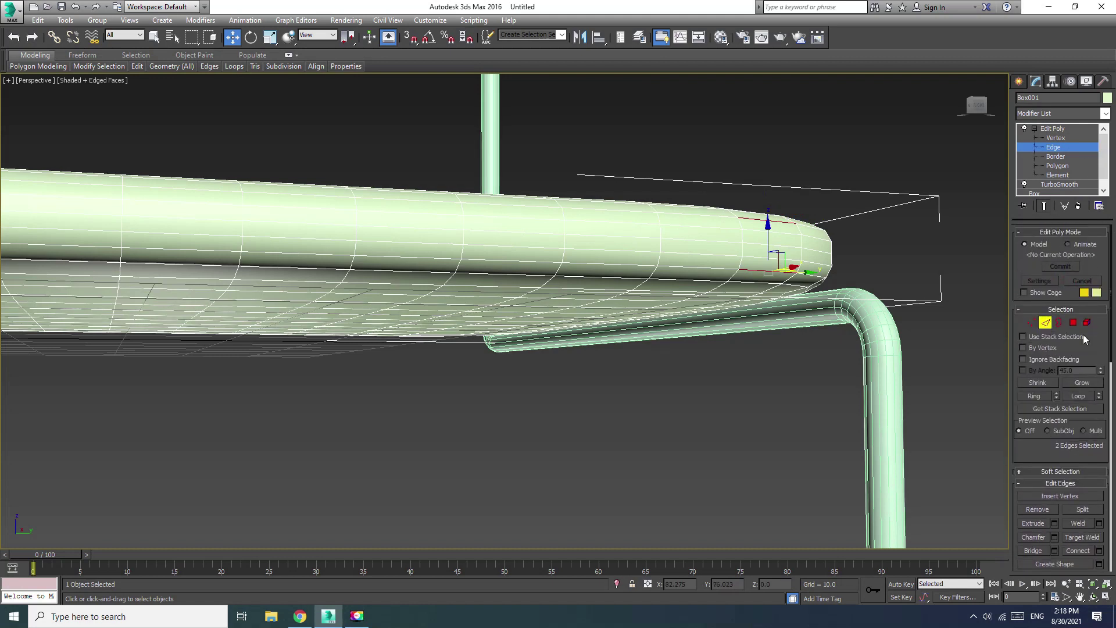
pyautogui.click(1079, 396)
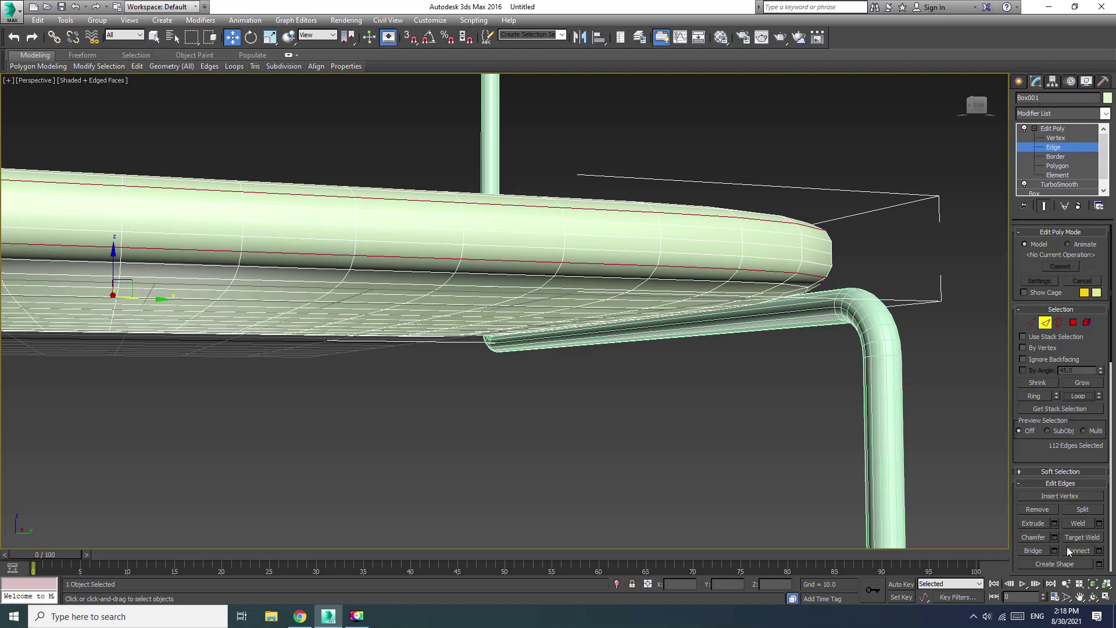
# Create a piping shape from the selected edge loops and select it
pyautogui.click(1074, 567)
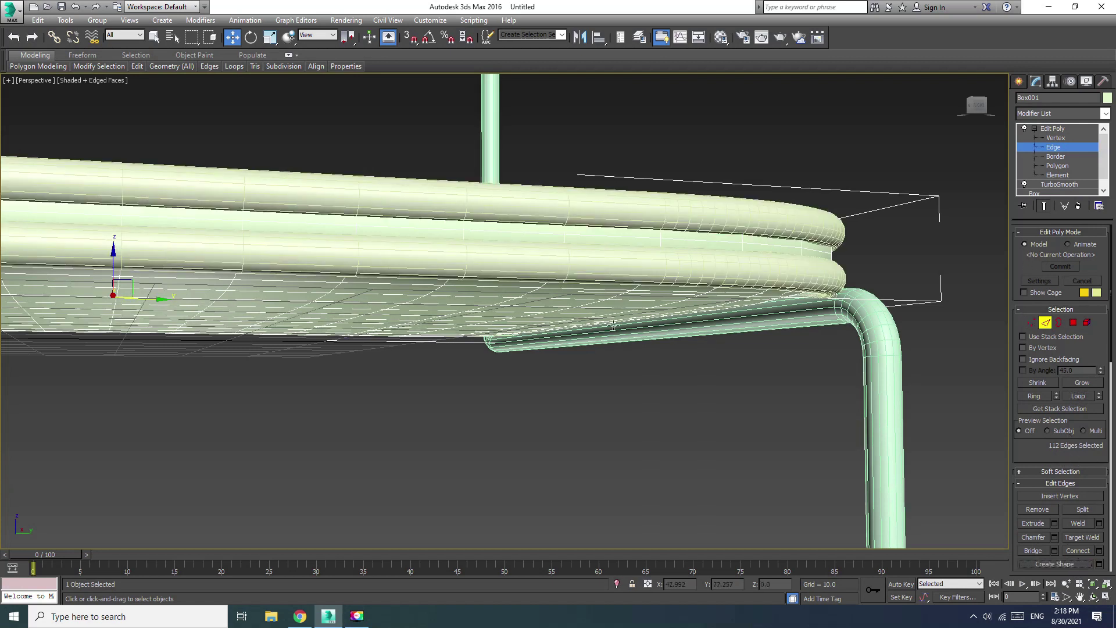
pyautogui.scroll(-5, 518, 294)
pyautogui.moveTo(574, 390)
pyautogui.keyDown('alt'); pyautogui.mouseDown(button='middle')
pyautogui.moveTo(577, 444)
pyautogui.moveTo(594, 417)
pyautogui.mouseUp(button='middle'); pyautogui.keyUp('alt')
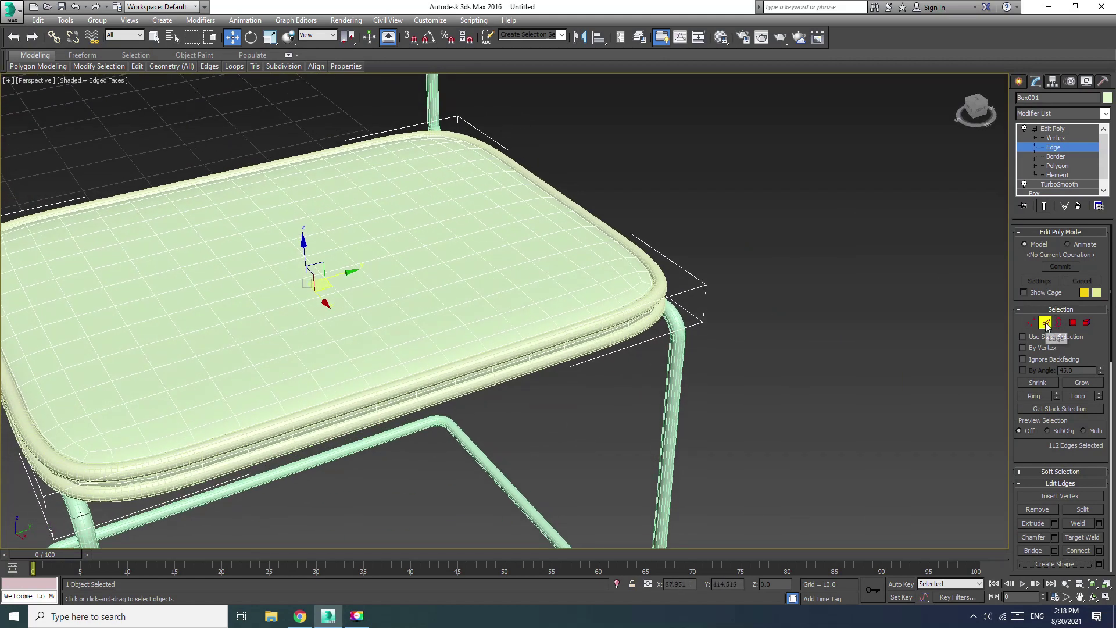
pyautogui.click(898, 338)
pyautogui.click(635, 308)
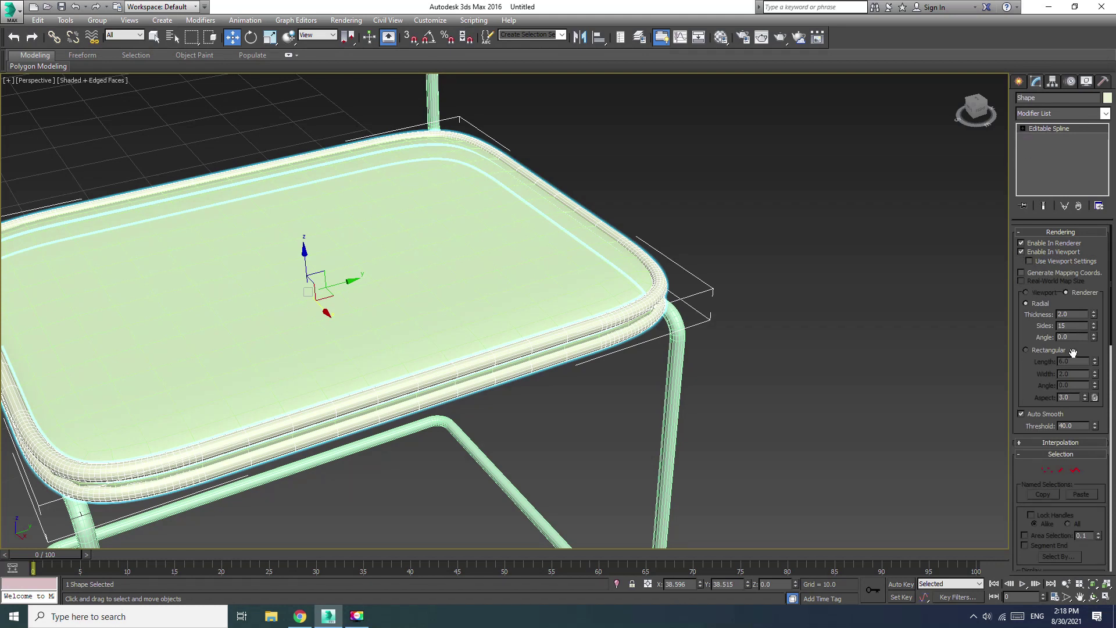
# Set the outline tube's rendering thickness to 0.3, then reselect the seat cushion
pyautogui.doubleClick(1072, 313)
pyautogui.write('.3')
pyautogui.press('Return')
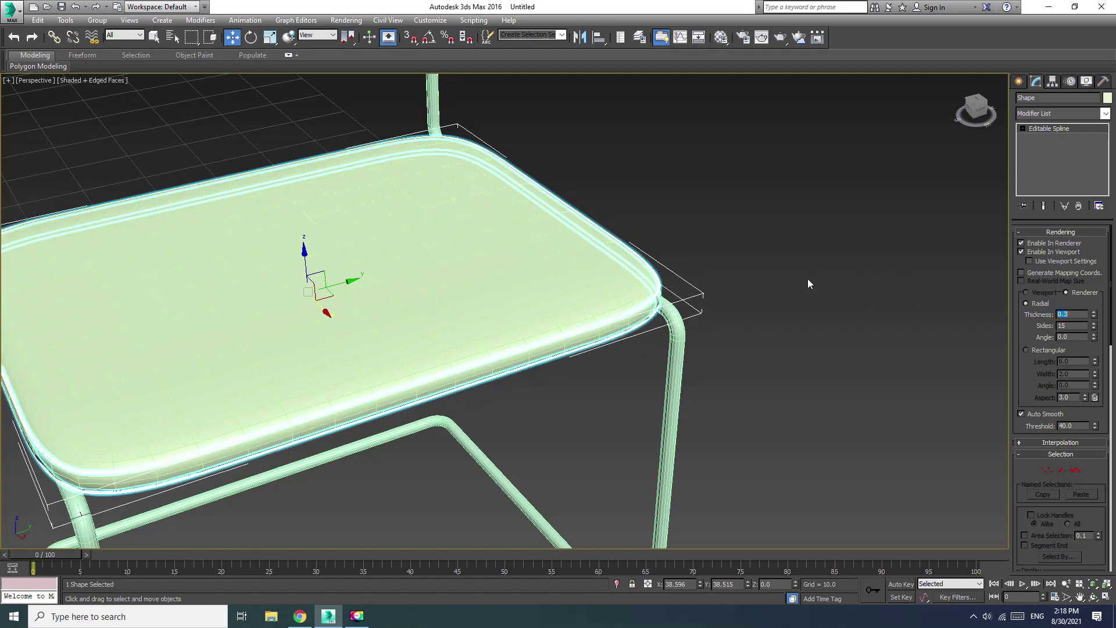
pyautogui.click(807, 277)
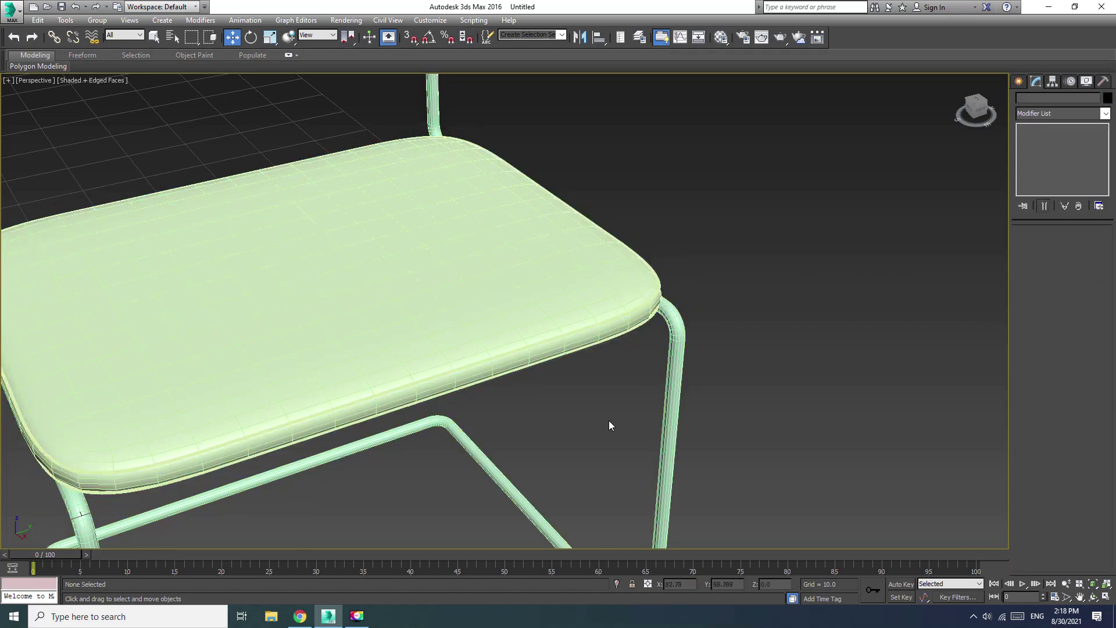
pyautogui.moveTo(585, 418)
pyautogui.keyDown('alt'); pyautogui.mouseDown(button='middle')
pyautogui.moveTo(605, 342)
pyautogui.moveTo(715, 255)
pyautogui.moveTo(769, 292)
pyautogui.moveTo(791, 292)
pyautogui.moveTo(768, 319)
pyautogui.moveTo(709, 280)
pyautogui.moveTo(558, 294)
pyautogui.moveTo(610, 250)
pyautogui.moveTo(597, 300)
pyautogui.moveTo(605, 319)
pyautogui.moveTo(675, 297)
pyautogui.moveTo(682, 339)
pyautogui.moveTo(777, 219)
pyautogui.moveTo(749, 277)
pyautogui.moveTo(622, 297)
pyautogui.moveTo(636, 283)
pyautogui.mouseUp(button='middle'); pyautogui.keyUp('alt')
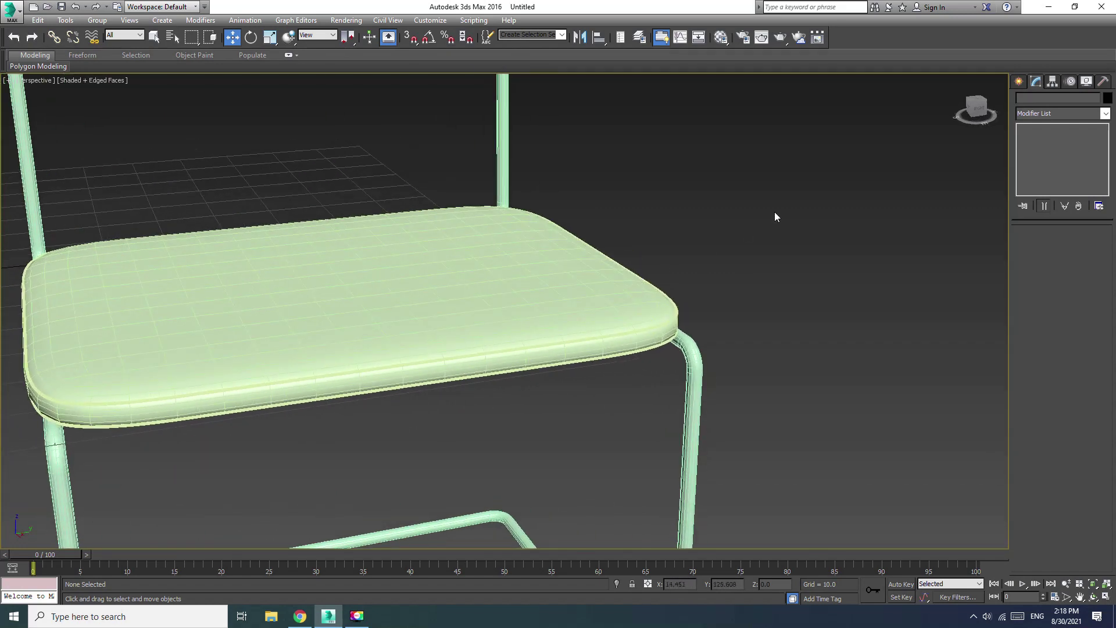
pyautogui.scroll(-5, 775, 216)
pyautogui.scroll(-3, 720, 170)
pyautogui.click(544, 254)
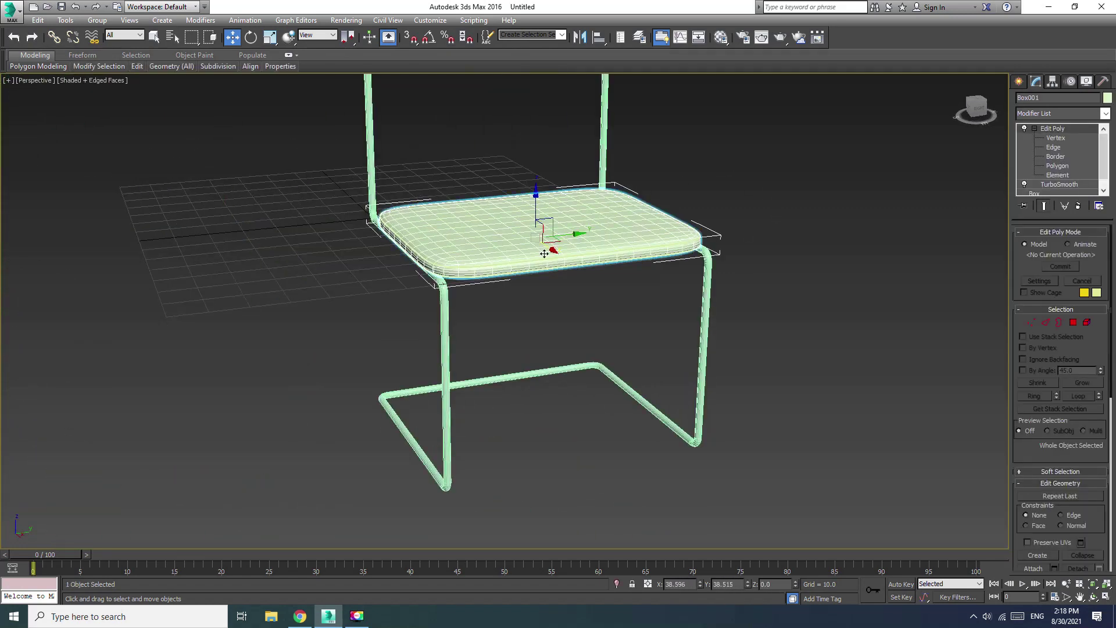
# Attach the thin outline piping into the seat cushion's Edit Poly and return to Move mode
pyautogui.scroll(3, 544, 253)
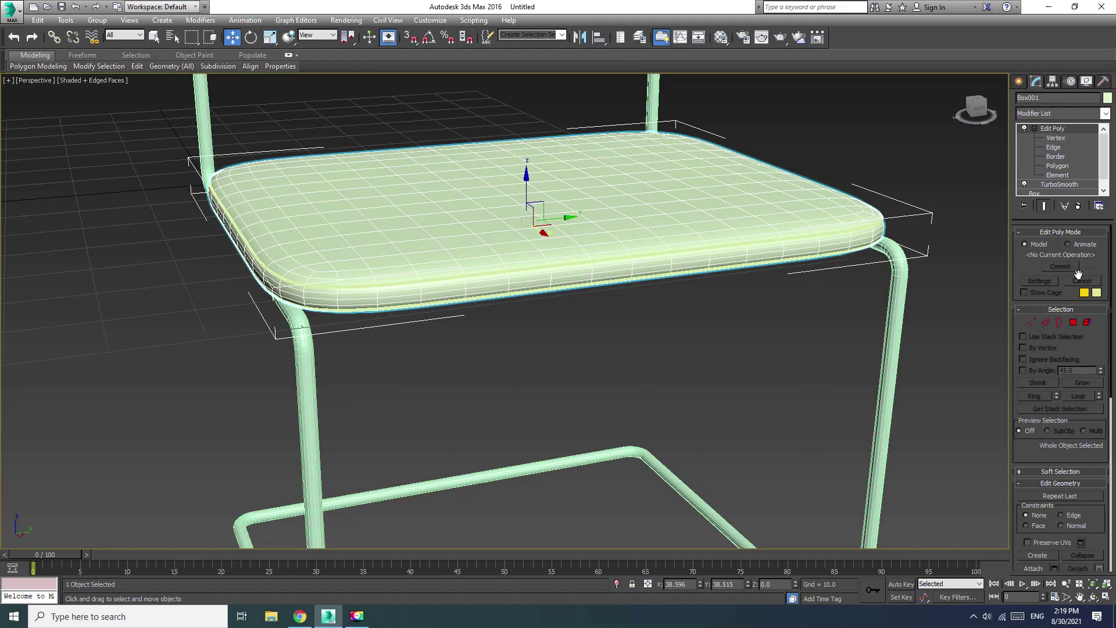
pyautogui.scroll(-3, 1054, 293)
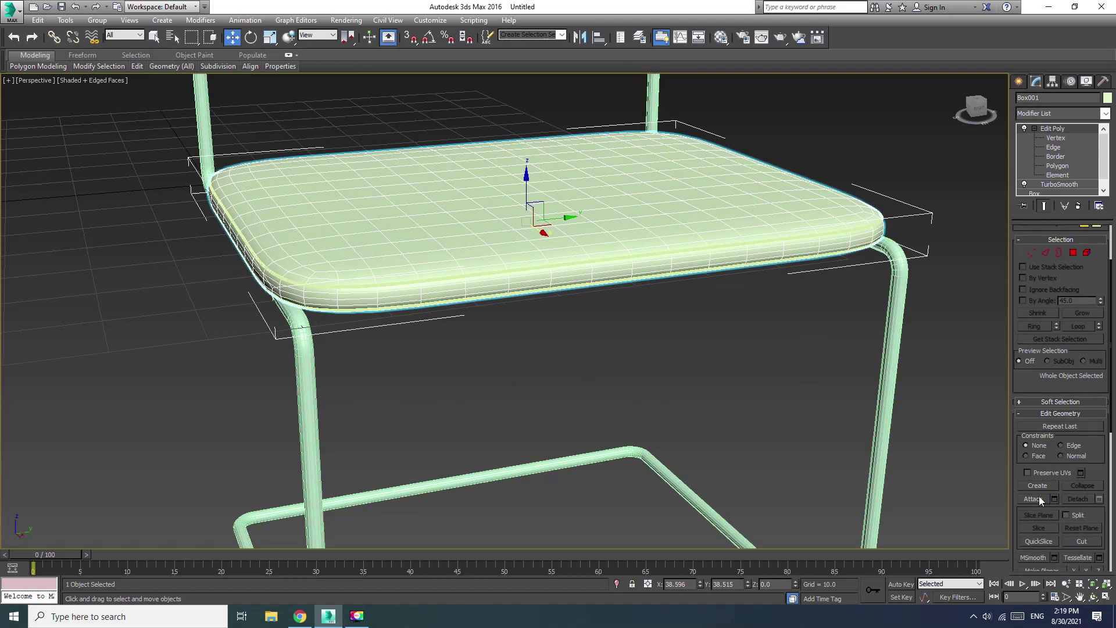
pyautogui.click(1033, 499)
pyautogui.click(753, 244)
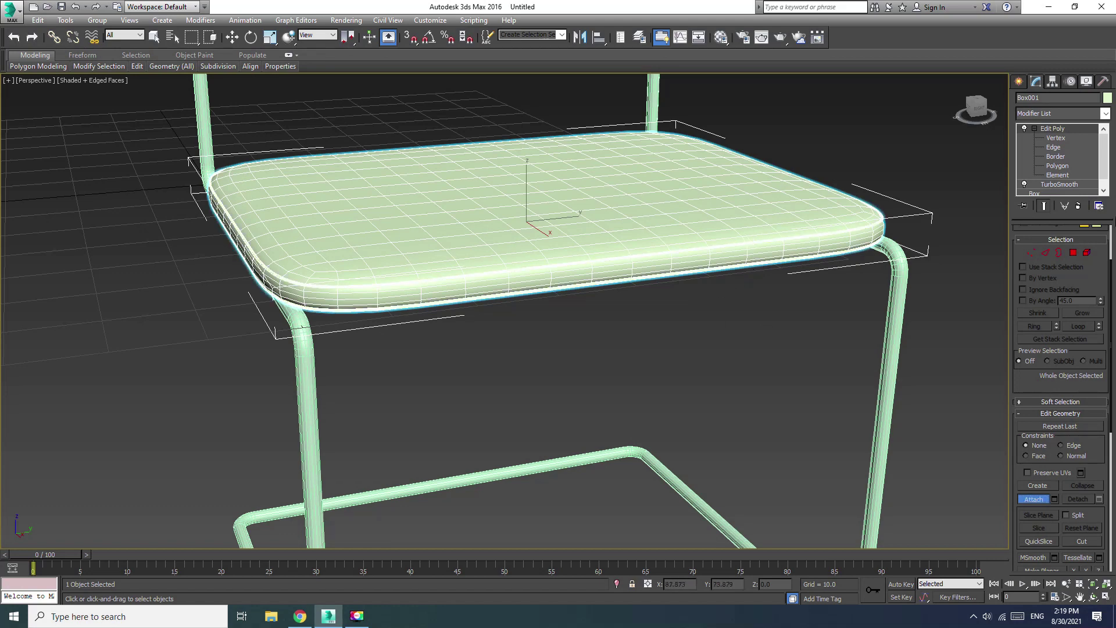
pyautogui.click(1034, 127)
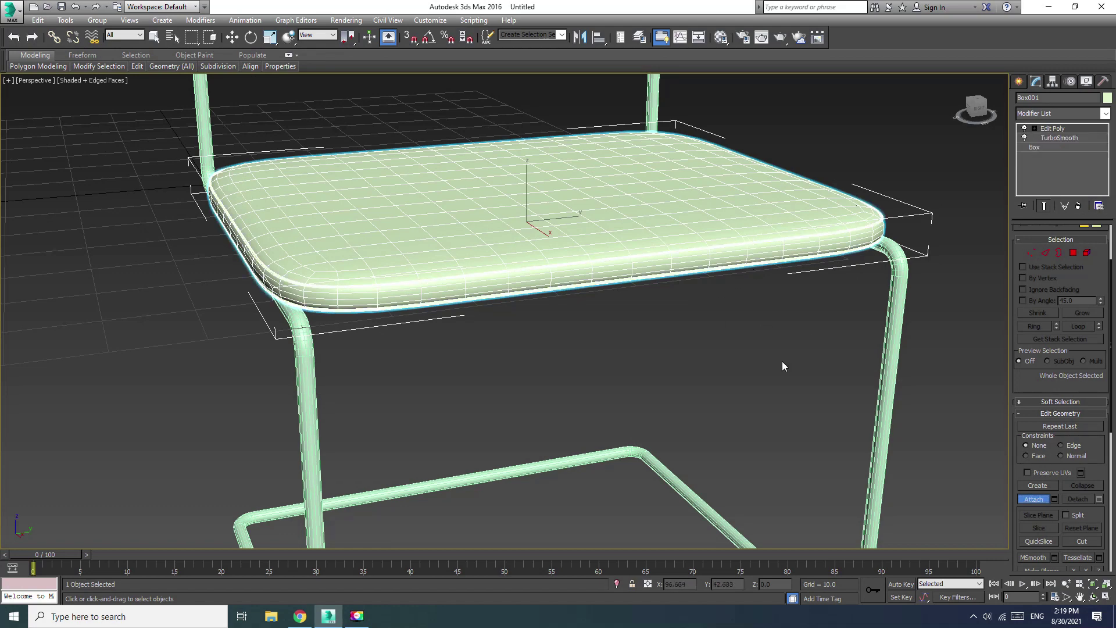
pyautogui.scroll(-5, 582, 254)
pyautogui.scroll(2, 561, 262)
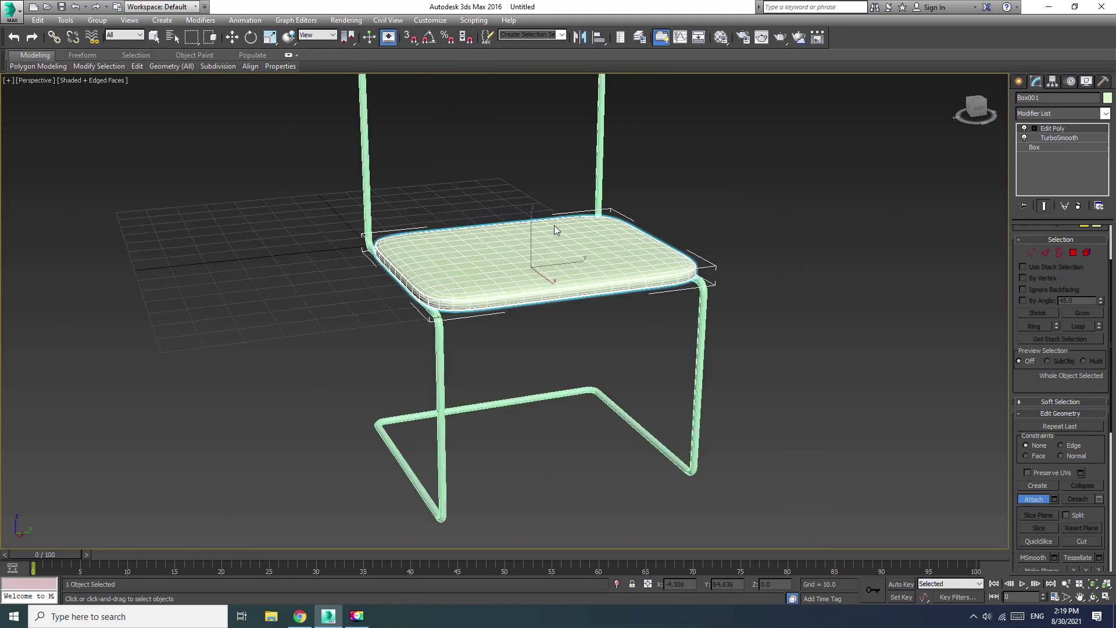
pyautogui.press('w')
pyautogui.scroll(-3, 565, 331)
pyautogui.scroll(1, 565, 332)
pyautogui.scroll(2, 559, 293)
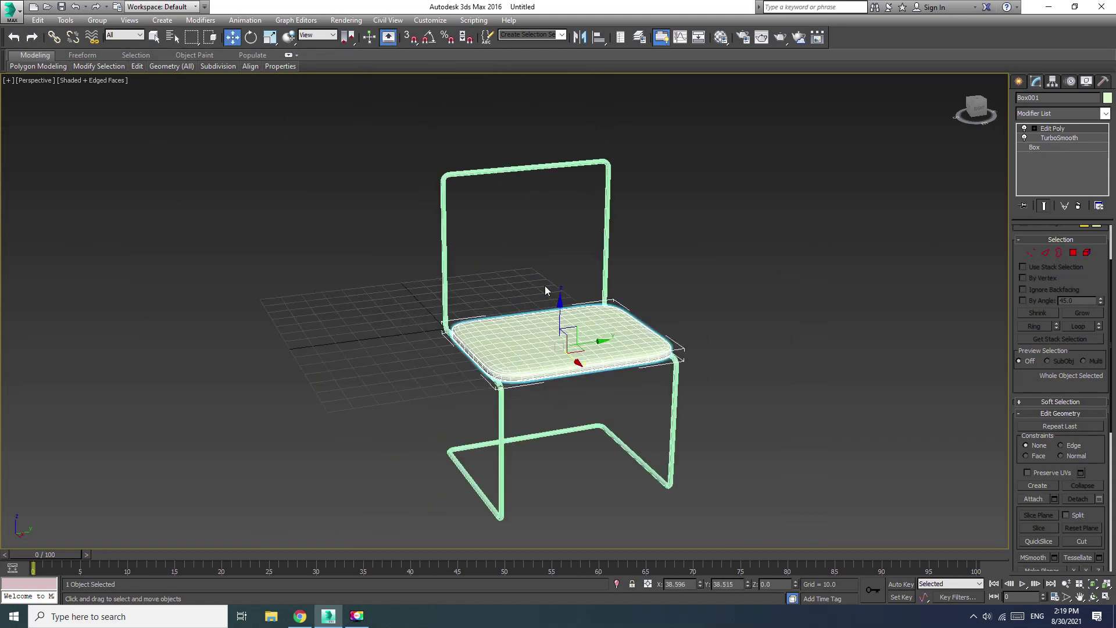
# Turn on Angle Snap and try a rotated seat copy, then cancel it
pyautogui.click(429, 37)
pyautogui.press('e')
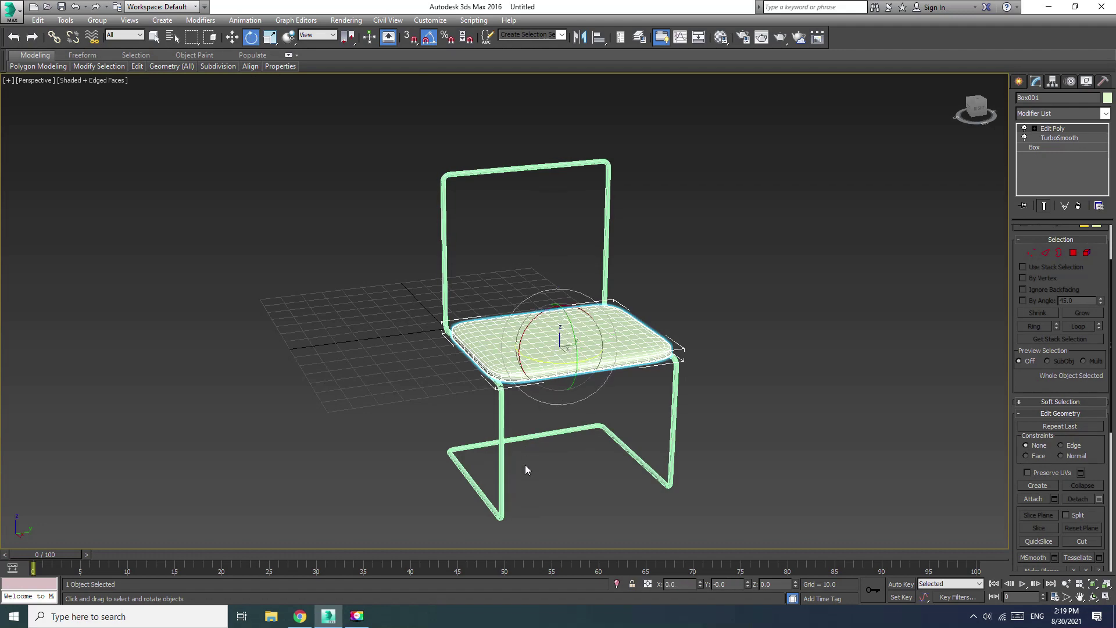
pyautogui.keyDown('alt'); pyautogui.moveTo(525, 462); pyautogui.dragTo(556, 398, button='middle'); pyautogui.keyUp('alt')
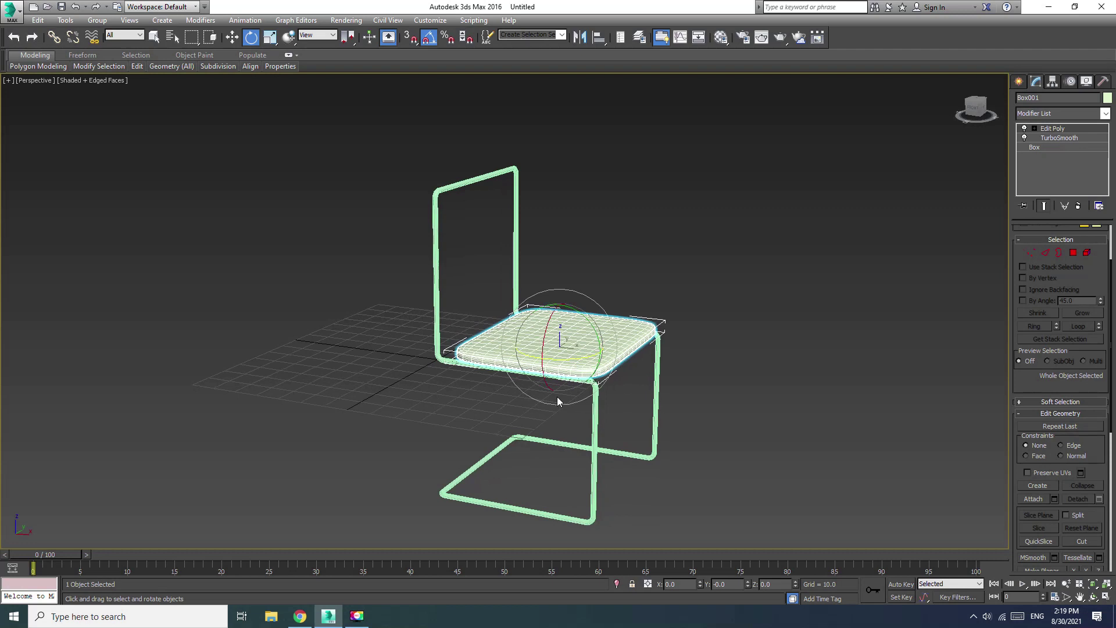
pyautogui.keyDown('shift'); pyautogui.moveTo(621, 348); pyautogui.dragTo(601, 316); pyautogui.keyUp('shift')
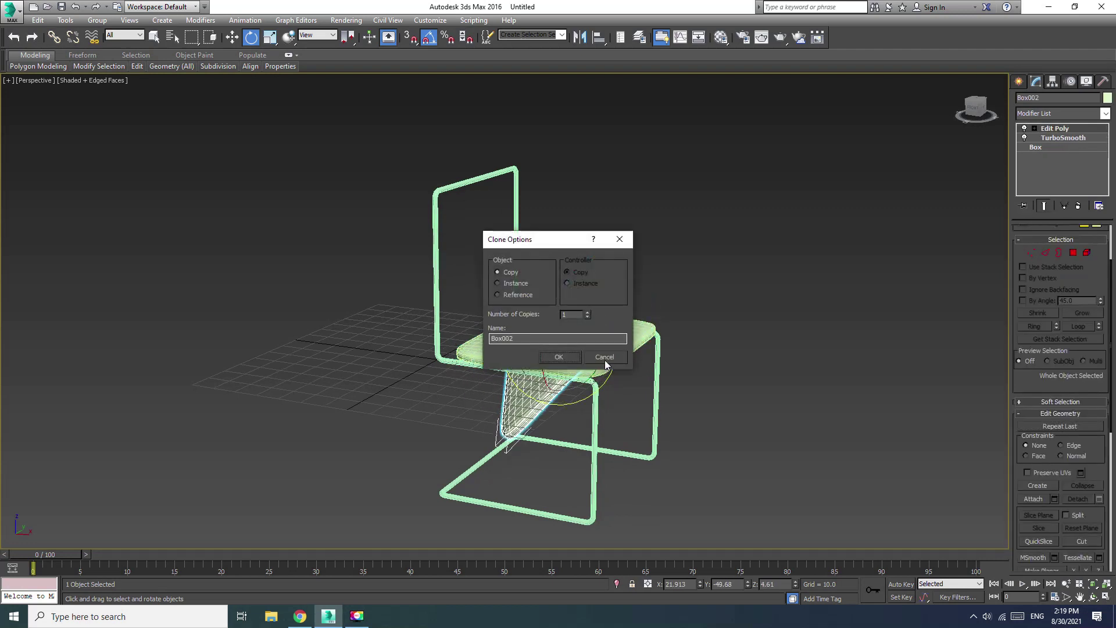
pyautogui.click(604, 357)
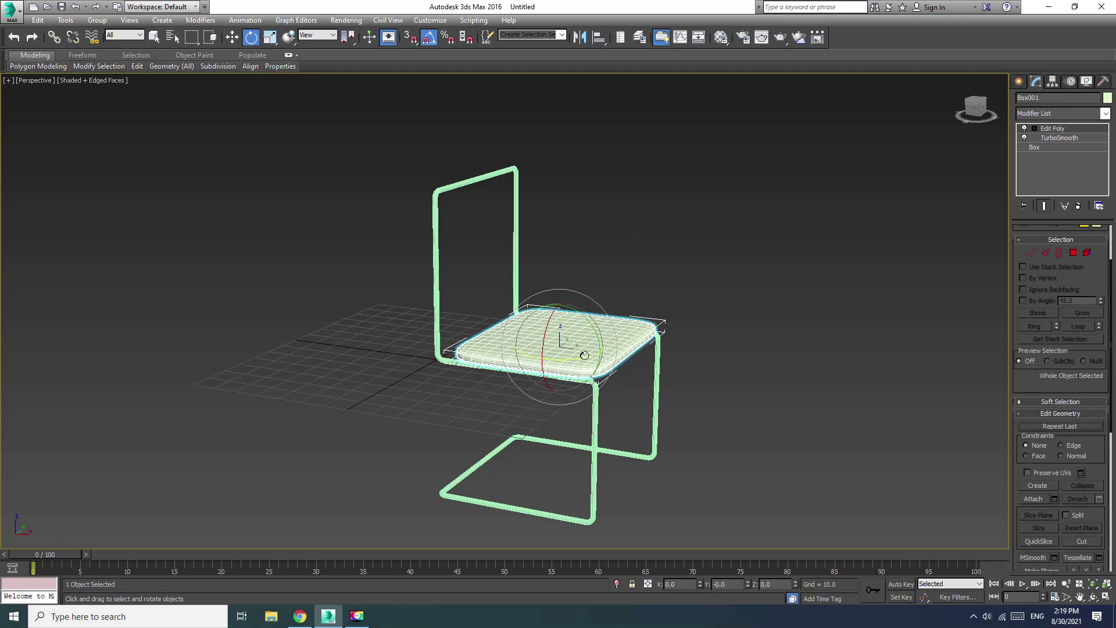
# Shift-rotate a copy of the seat to Y -90, creating Box002
pyautogui.keyDown('alt'); pyautogui.moveTo(588, 315); pyautogui.dragTo(420, 372, button='middle'); pyautogui.keyUp('alt')
pyautogui.moveTo(659, 372)
pyautogui.keyDown('alt'); pyautogui.mouseDown(button='middle')
pyautogui.moveTo(549, 421)
pyautogui.moveTo(471, 378)
pyautogui.mouseUp(button='middle'); pyautogui.keyUp('alt')
pyautogui.moveTo(538, 389)
pyautogui.keyDown('alt'); pyautogui.mouseDown(button='middle')
pyautogui.moveTo(636, 511)
pyautogui.moveTo(632, 541)
pyautogui.moveTo(577, 379)
pyautogui.mouseUp(button='middle'); pyautogui.keyUp('alt')
pyautogui.keyDown('shift'); pyautogui.moveTo(576, 344); pyautogui.dragTo(562, 298); pyautogui.keyUp('shift')
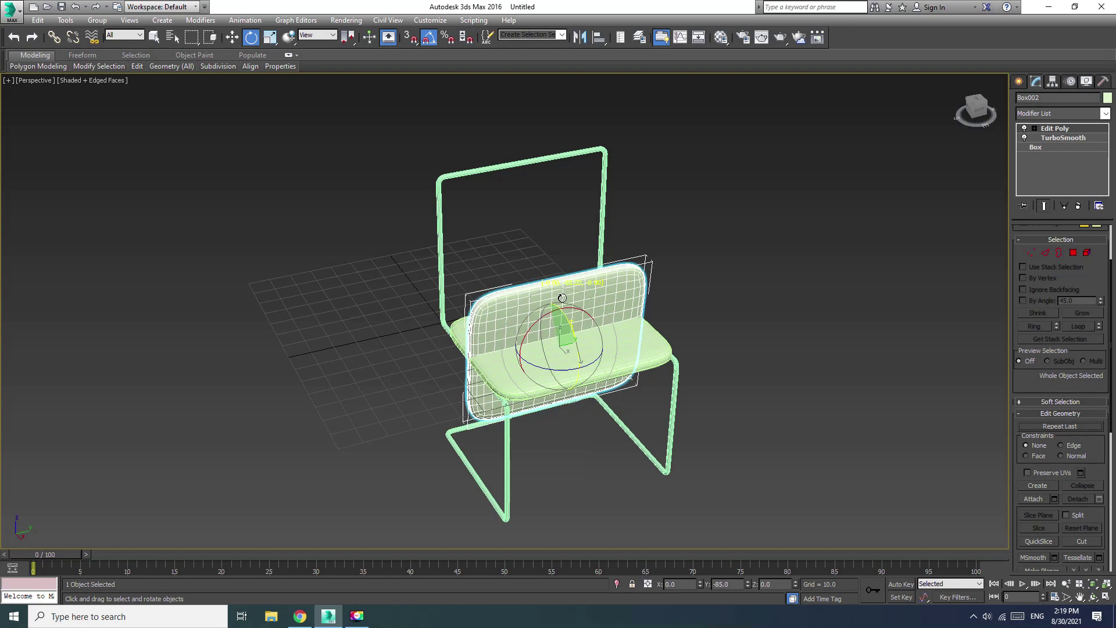
pyautogui.moveTo(562, 296); pyautogui.dragTo(561, 293)
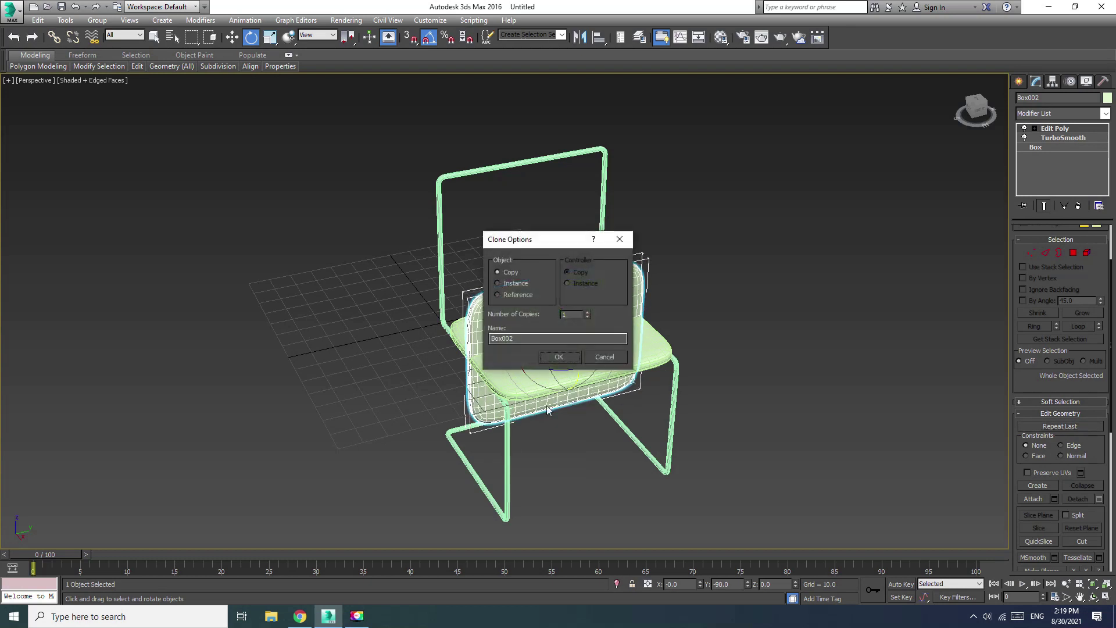
pyautogui.click(559, 357)
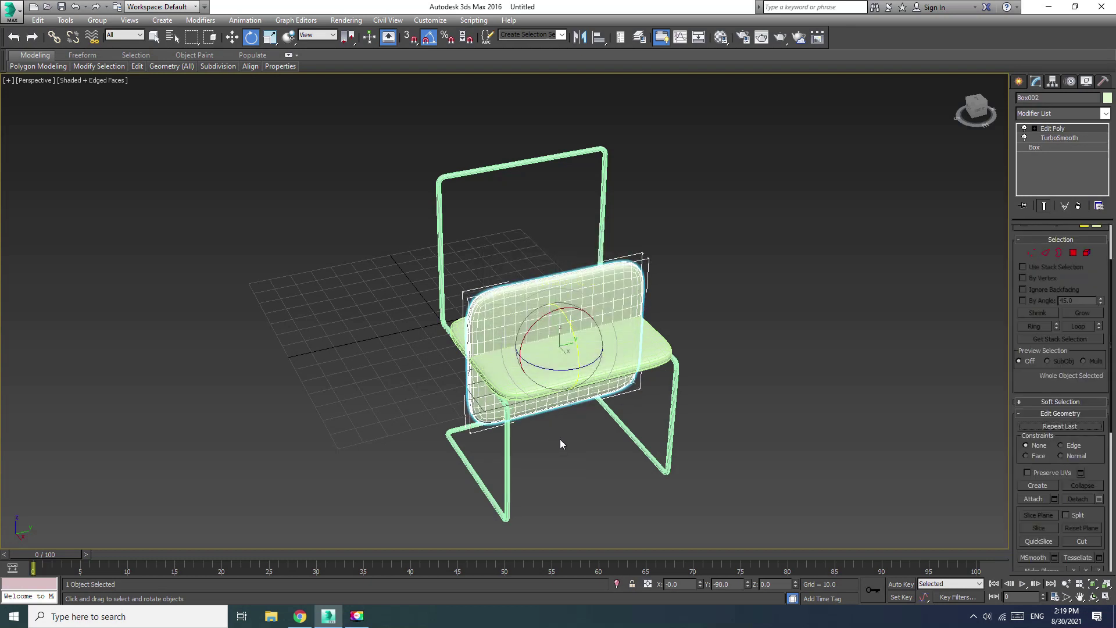
pyautogui.press('w')
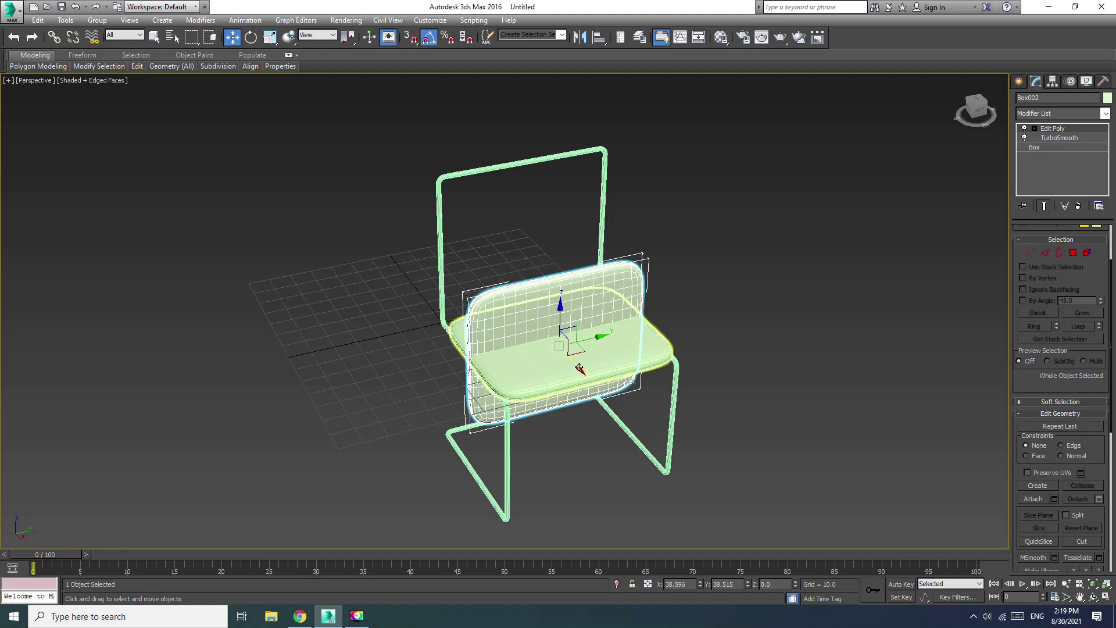
# Lift the Box002 backrest cushion along Z to about 54.7
pyautogui.moveTo(561, 312); pyautogui.dragTo(571, 224)
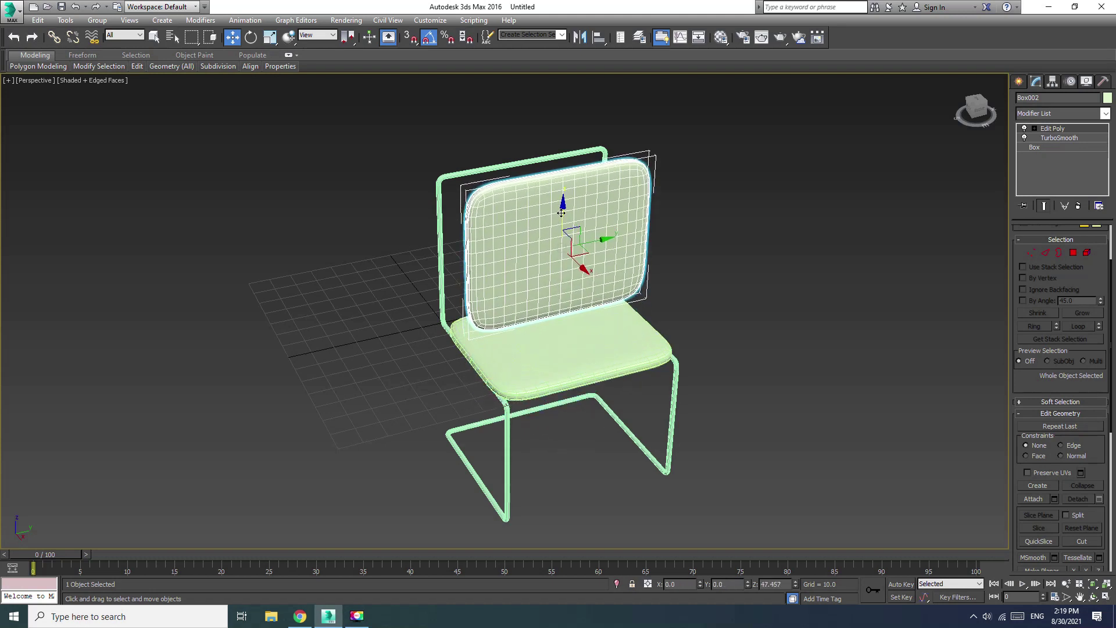
pyautogui.moveTo(584, 269); pyautogui.dragTo(565, 262)
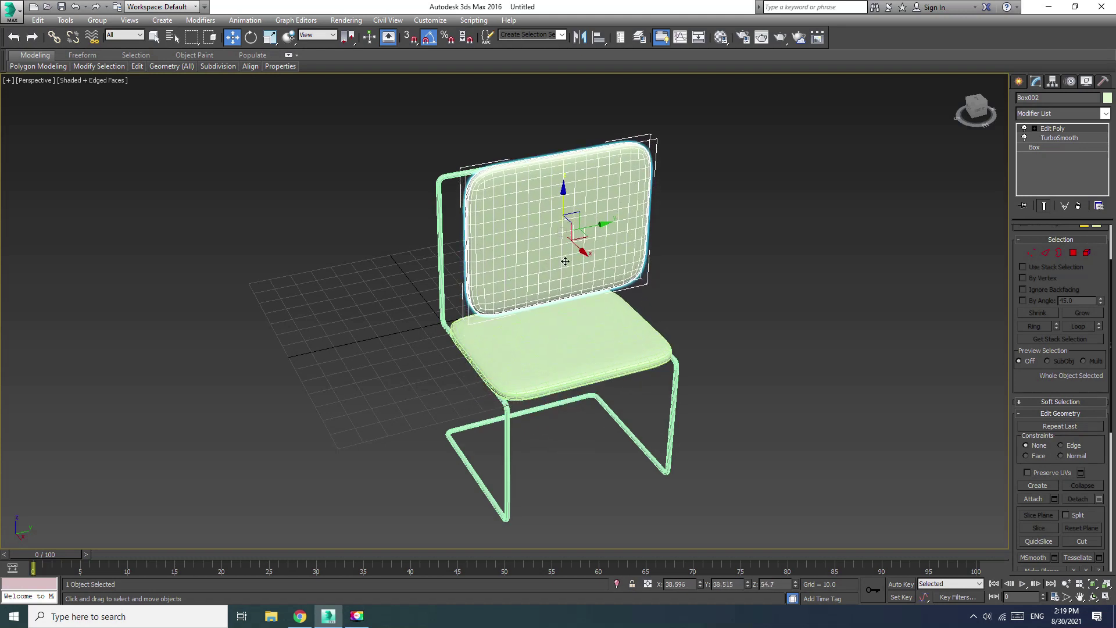
pyautogui.hotkey('alt', 'w')
pyautogui.click(197, 363)
pyautogui.hotkey('alt', 'w')
# In the maximized Left view, nudge the backrest and seat cushions along X to align them
pyautogui.moveTo(408, 143); pyautogui.dragTo(402, 170)
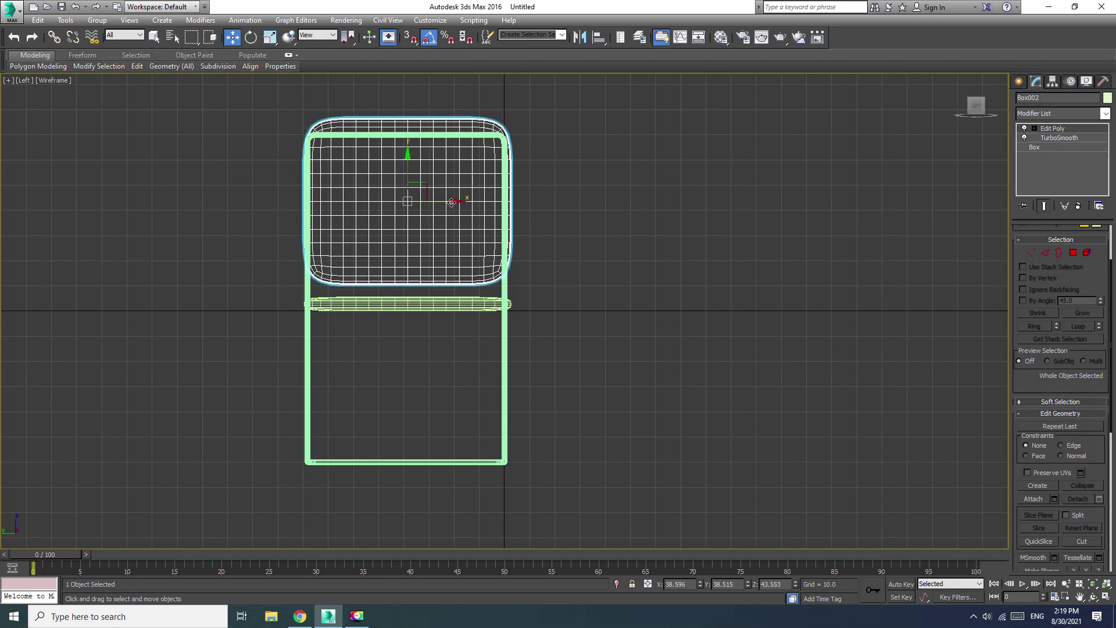
pyautogui.moveTo(452, 202); pyautogui.dragTo(450, 203)
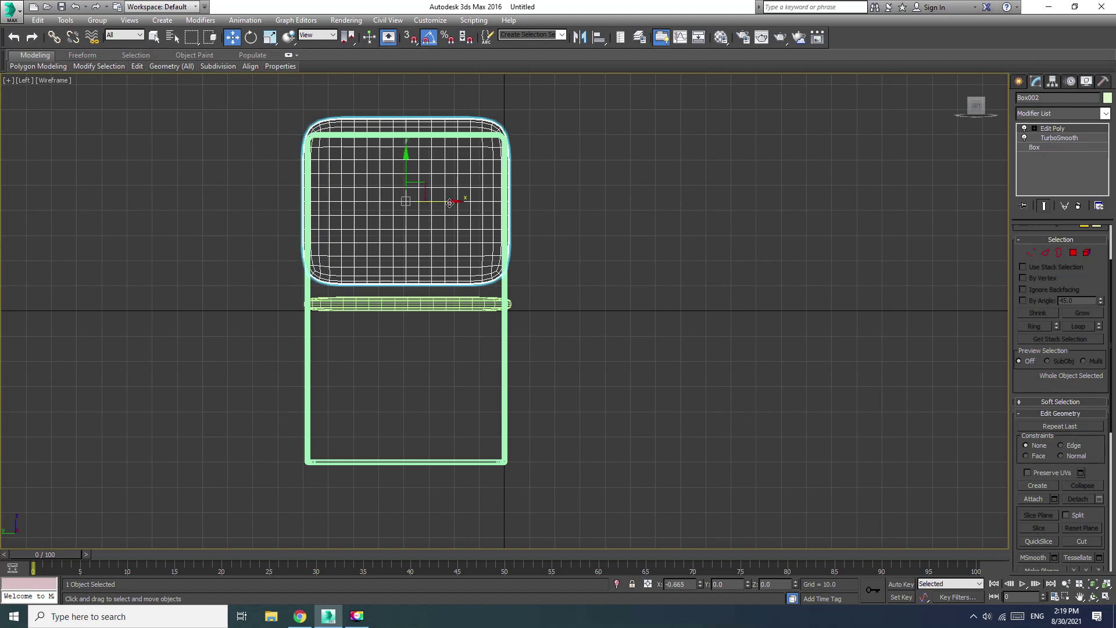
pyautogui.click(450, 305)
pyautogui.moveTo(457, 309); pyautogui.dragTo(455, 309)
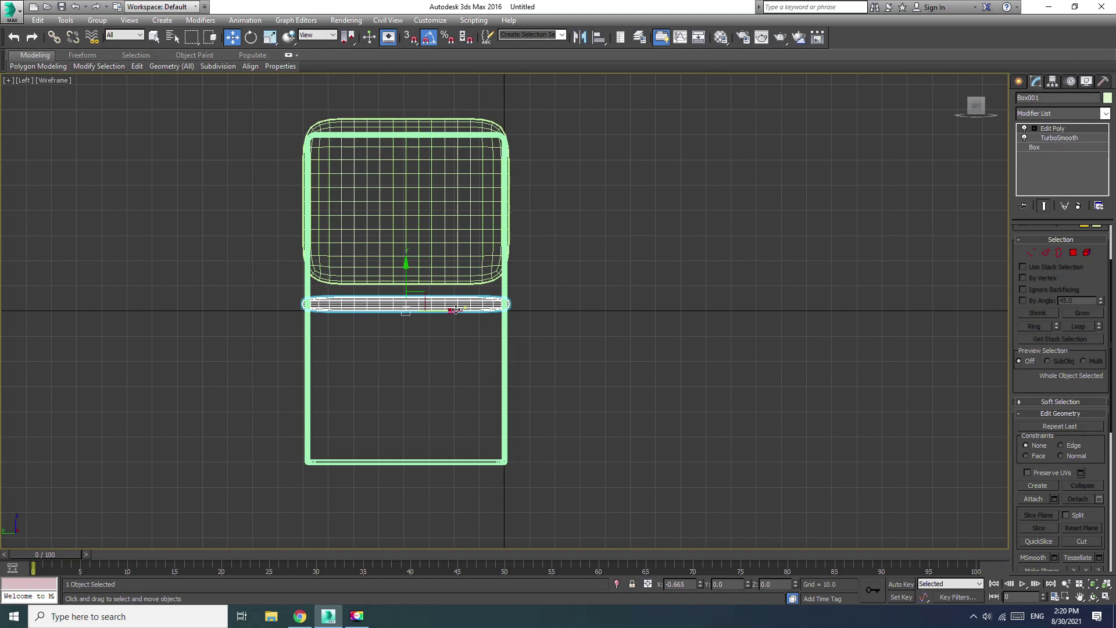
pyautogui.click(441, 338)
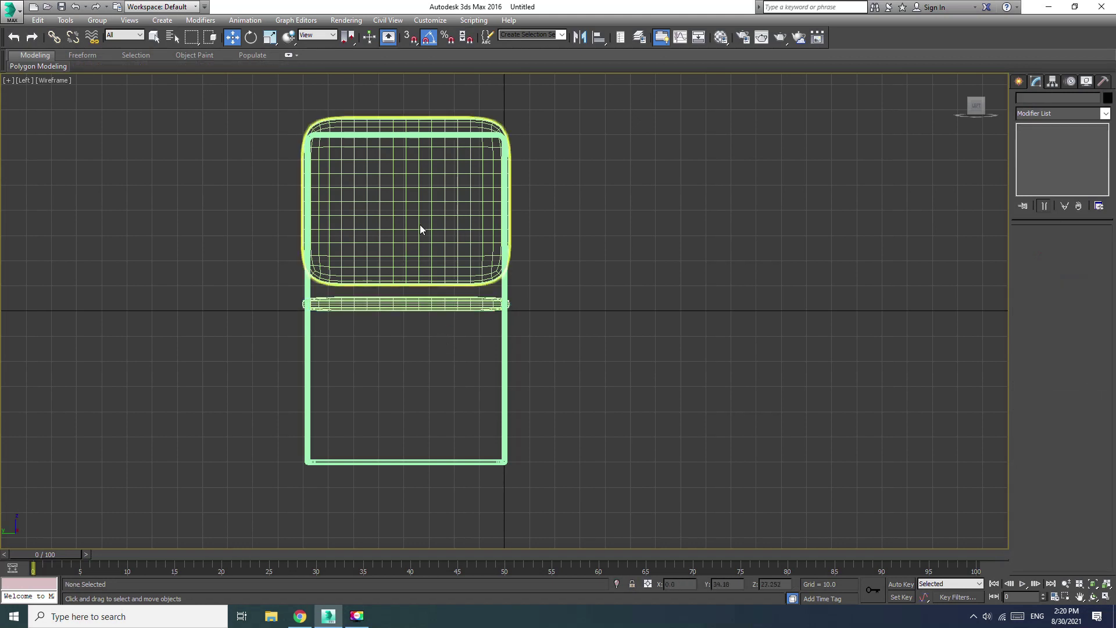
pyautogui.hotkey('alt', 'w')
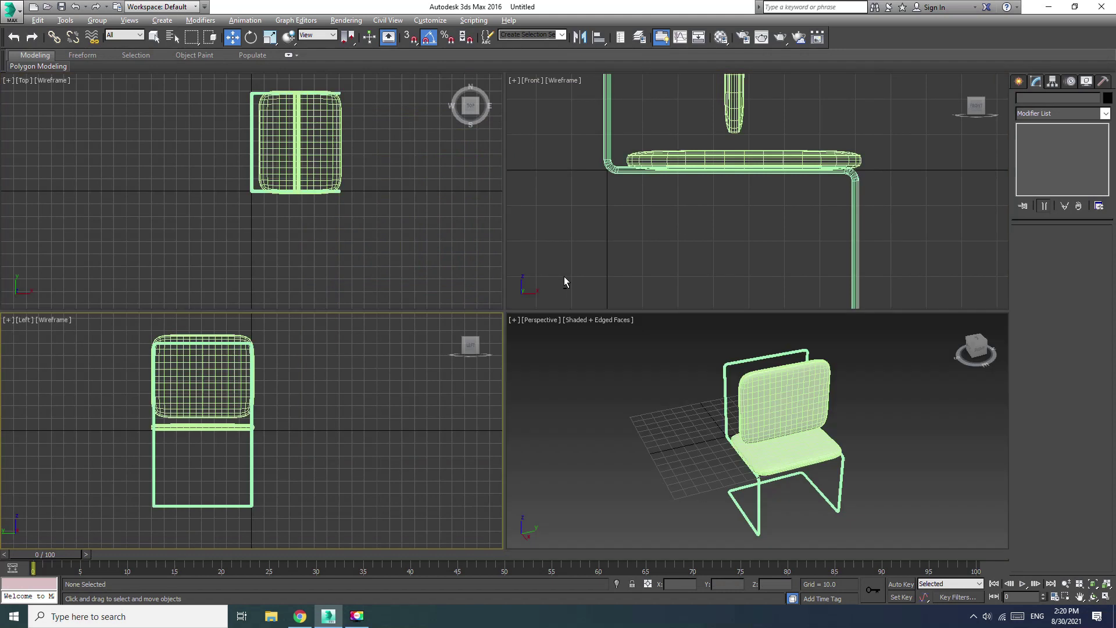
# Select the Box002 backrest cushion and delete it
pyautogui.click(633, 453)
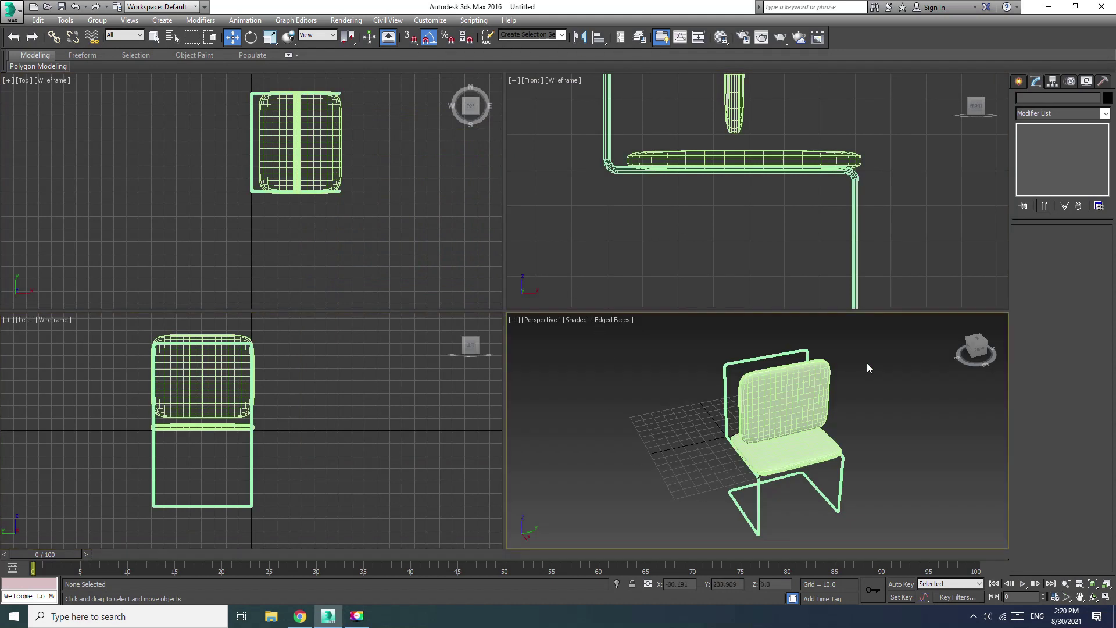
pyautogui.click(792, 382)
pyautogui.hotkey('alt', 'w')
pyautogui.scroll(-5, 588, 390)
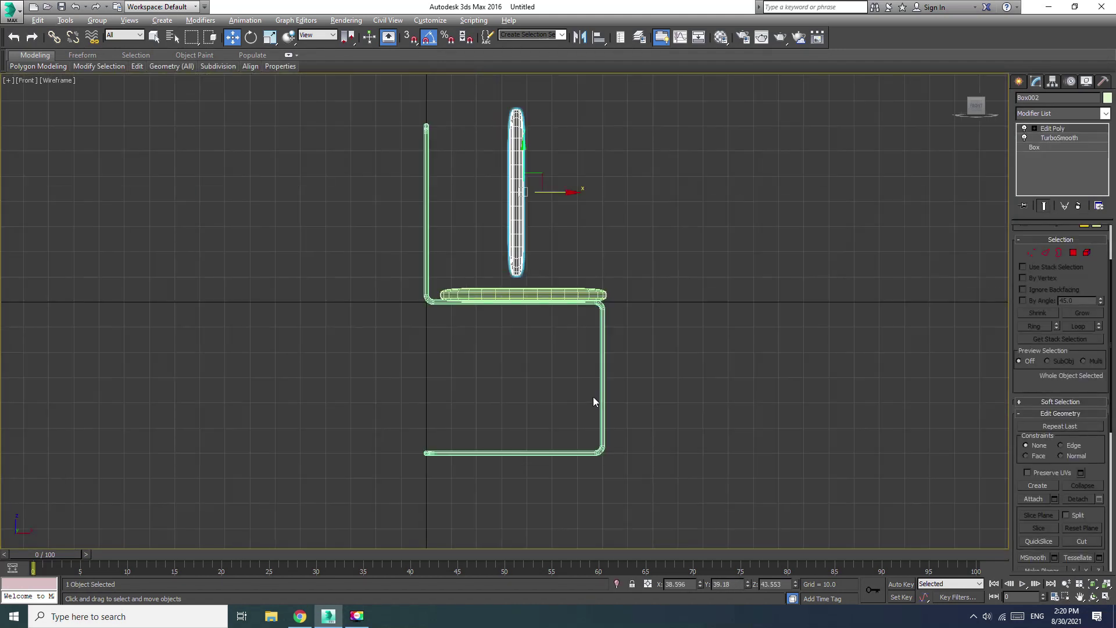
pyautogui.scroll(5, 488, 143)
pyautogui.scroll(-5, 501, 186)
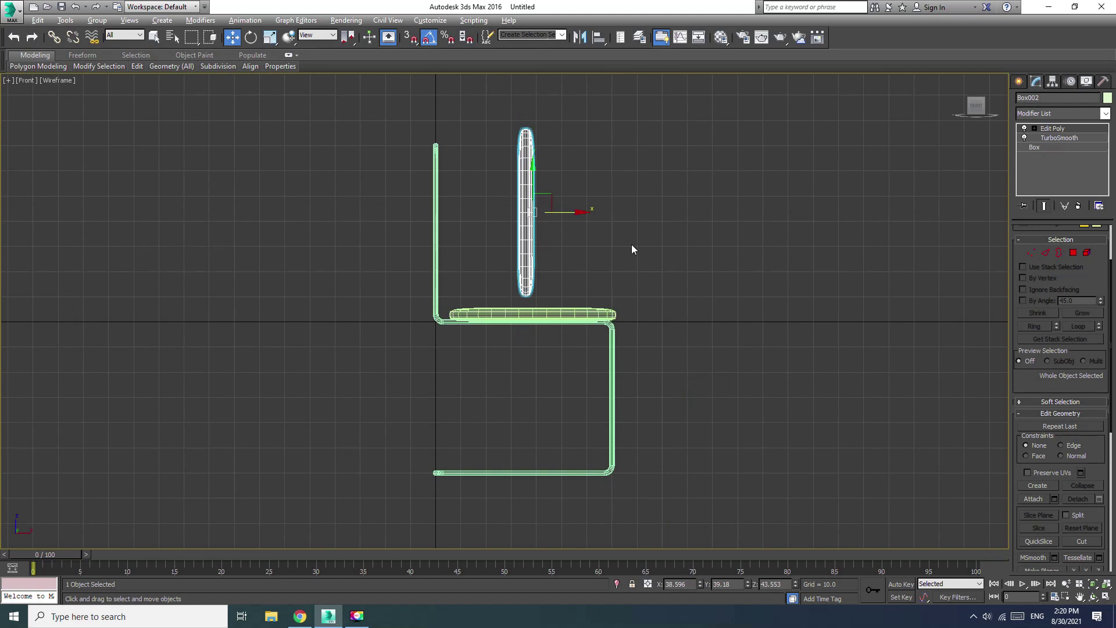
pyautogui.press('Delete')
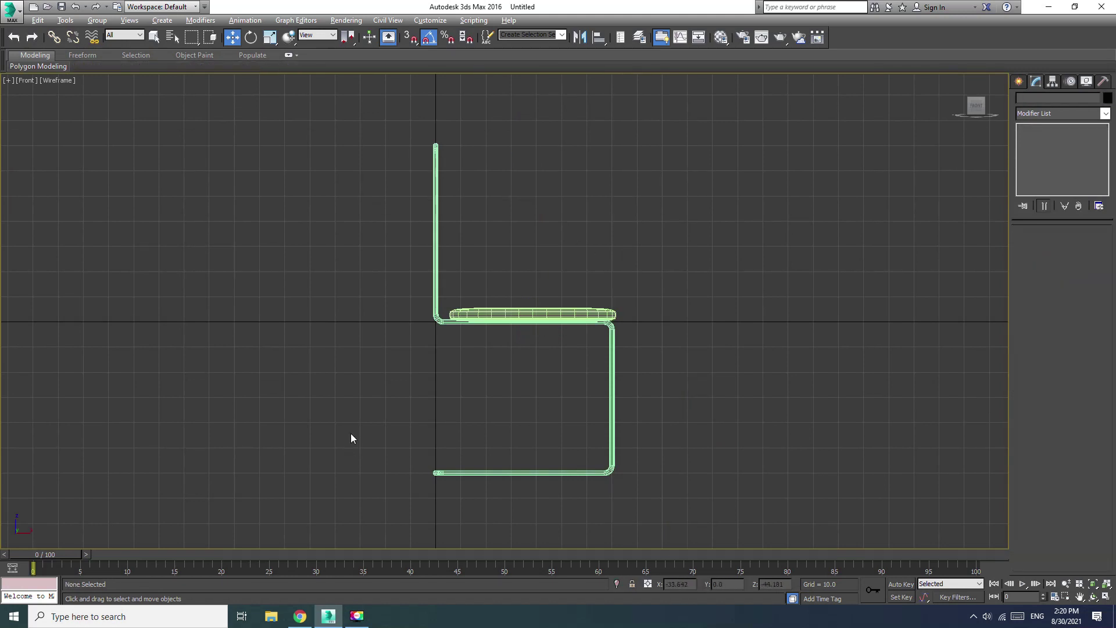
# Maximize the Perspective view and orbit to face the chair's front
pyautogui.hotkey('alt', 'w')
pyautogui.click(689, 422)
pyautogui.hotkey('alt', 'w')
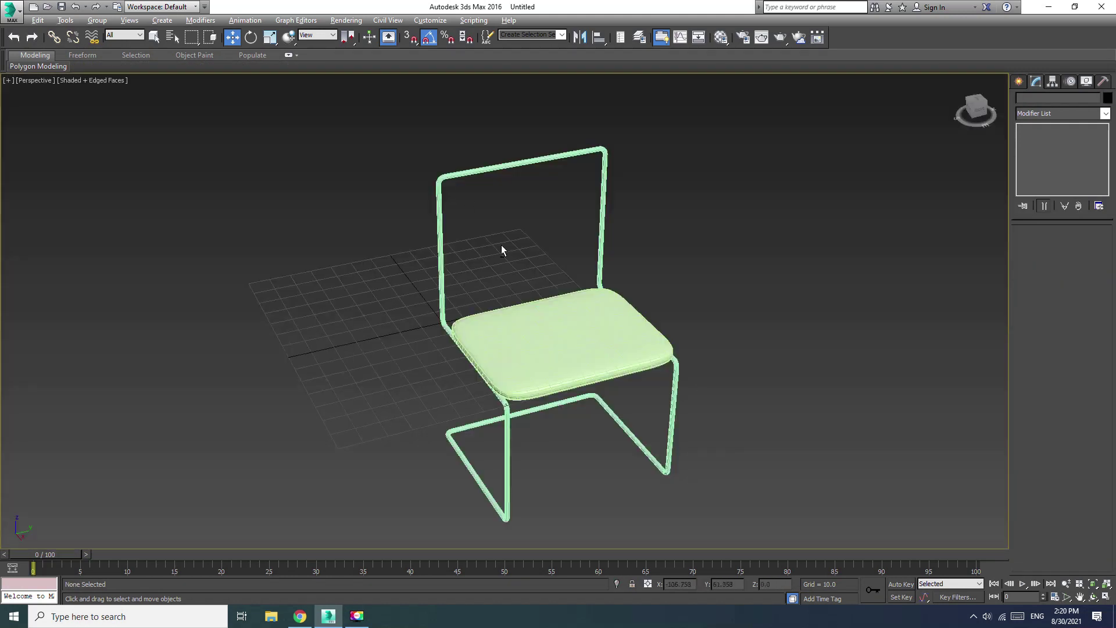
pyautogui.moveTo(577, 395)
pyautogui.keyDown('alt'); pyautogui.mouseDown(button='middle')
pyautogui.moveTo(570, 355)
pyautogui.moveTo(549, 393)
pyautogui.moveTo(528, 355)
pyautogui.moveTo(552, 379)
pyautogui.moveTo(573, 365)
pyautogui.mouseUp(button='middle'); pyautogui.keyUp('alt')
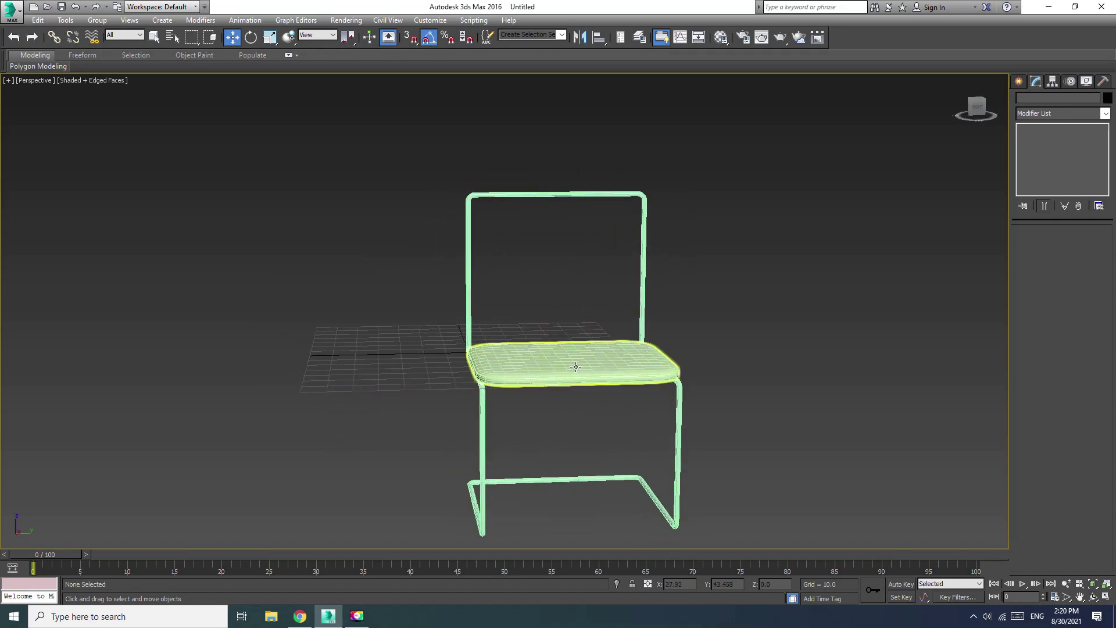
# Add an FFD 3x3x3 modifier to the seat cushion, undoing an accidental move
pyautogui.click(572, 365)
pyautogui.click(1105, 114)
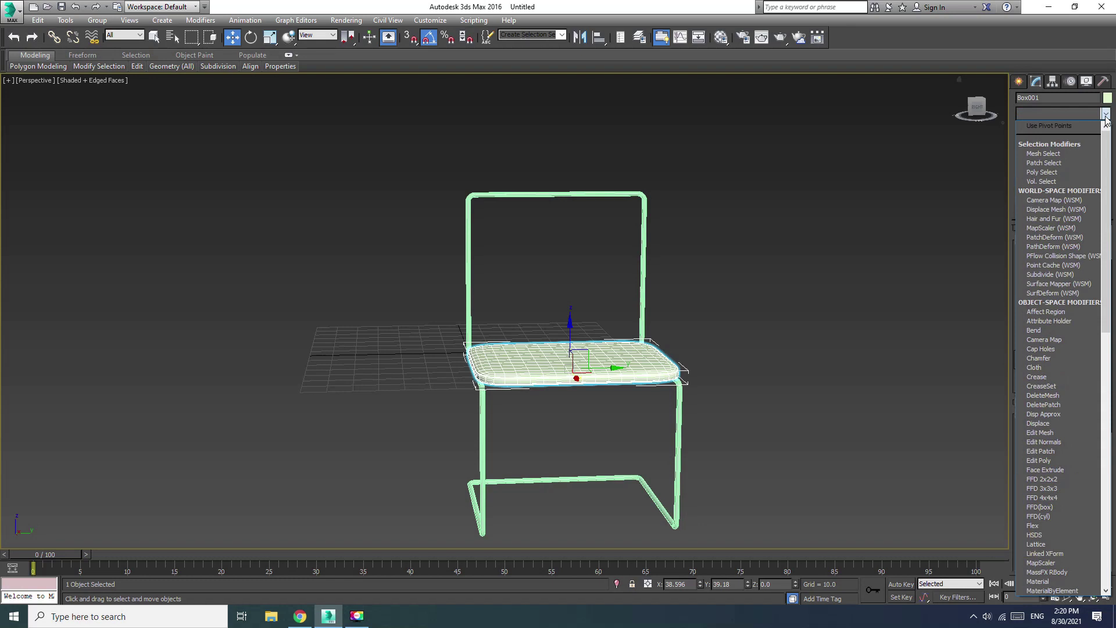
pyautogui.write('f')
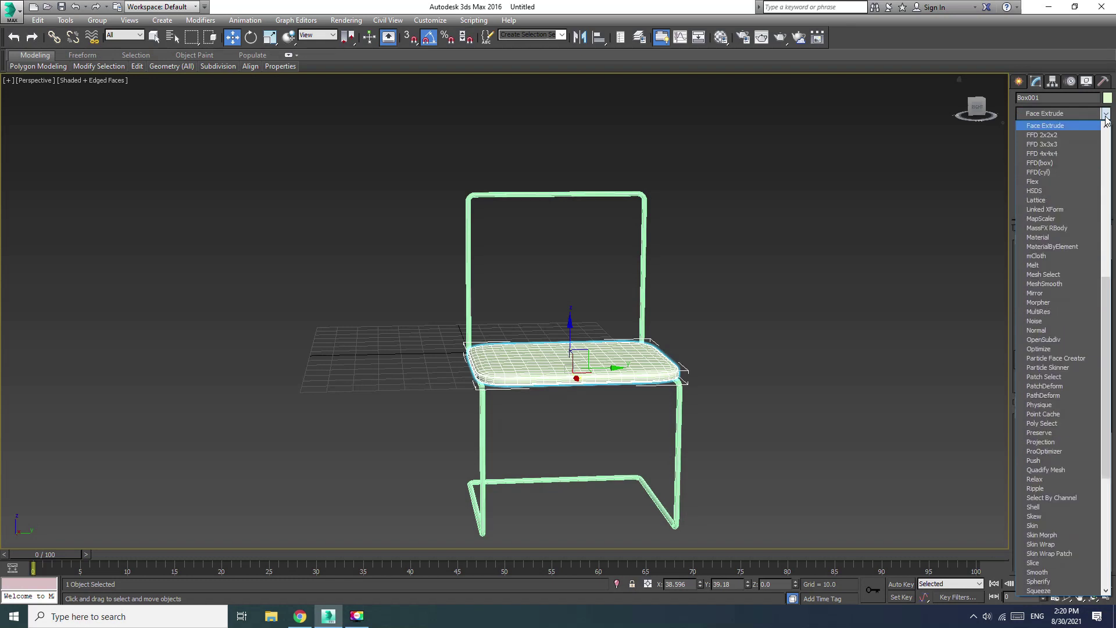
pyautogui.click(1052, 144)
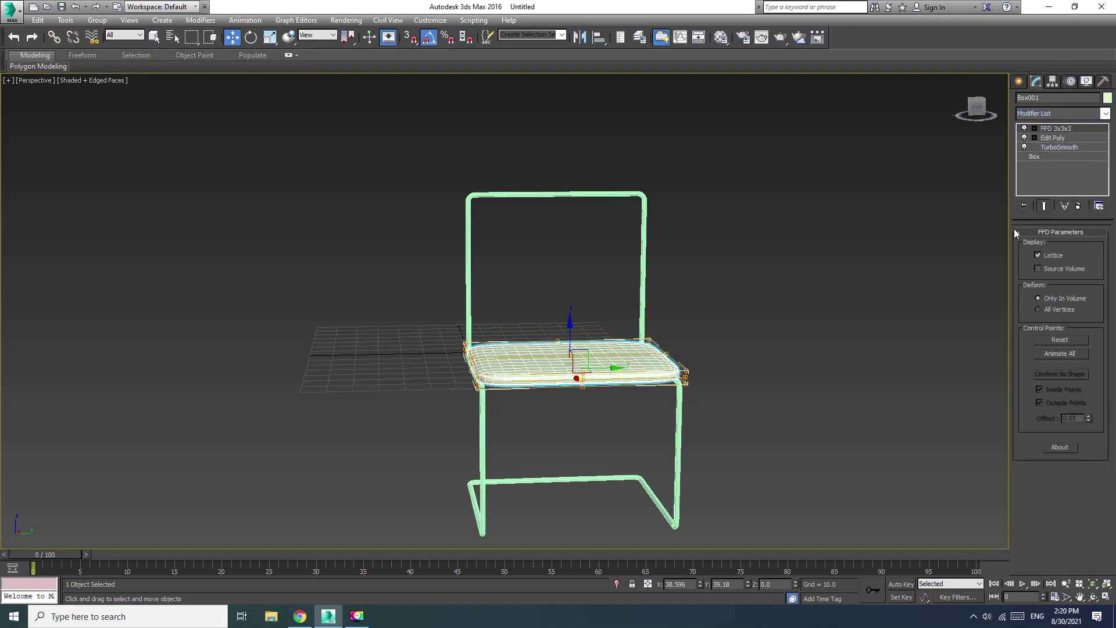
pyautogui.moveTo(538, 435); pyautogui.dragTo(538, 435)
pyautogui.moveTo(568, 338); pyautogui.dragTo(566, 343)
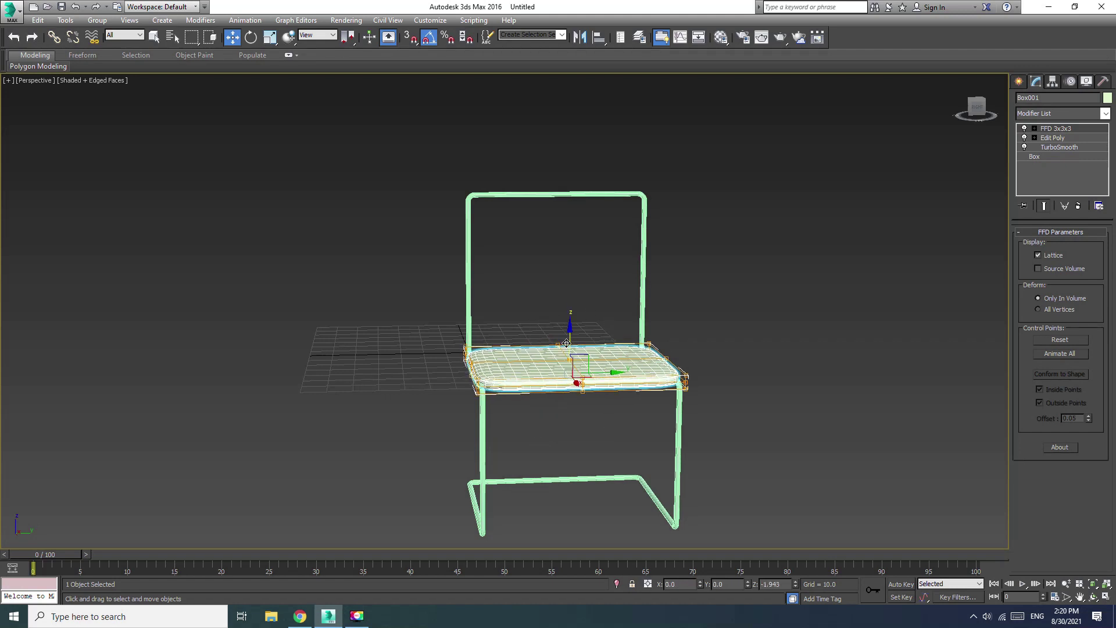
pyautogui.hotkey('ctrl', 'z')
# Region-select FFD control points and push them down on Z to reshape the cushion
pyautogui.click(1036, 128)
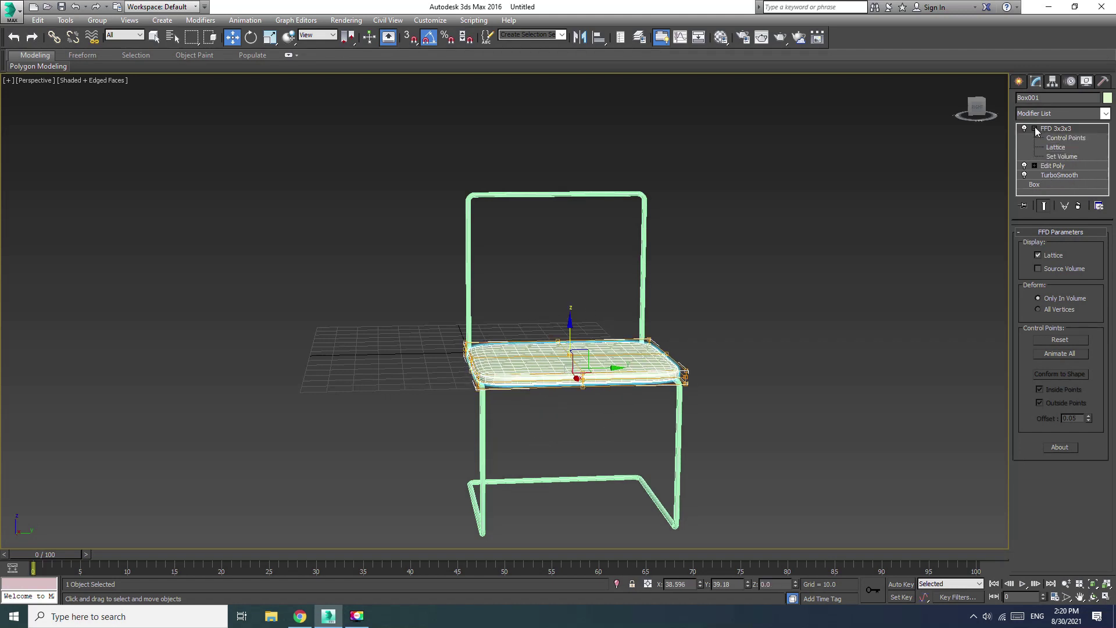
pyautogui.click(1062, 138)
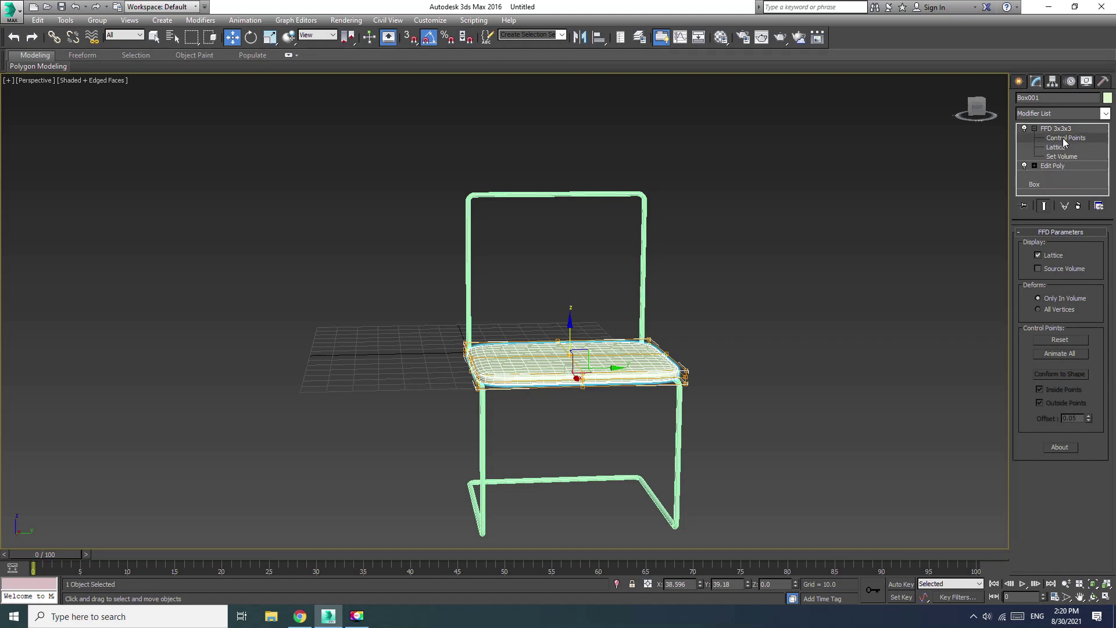
pyautogui.moveTo(688, 292); pyautogui.dragTo(528, 424)
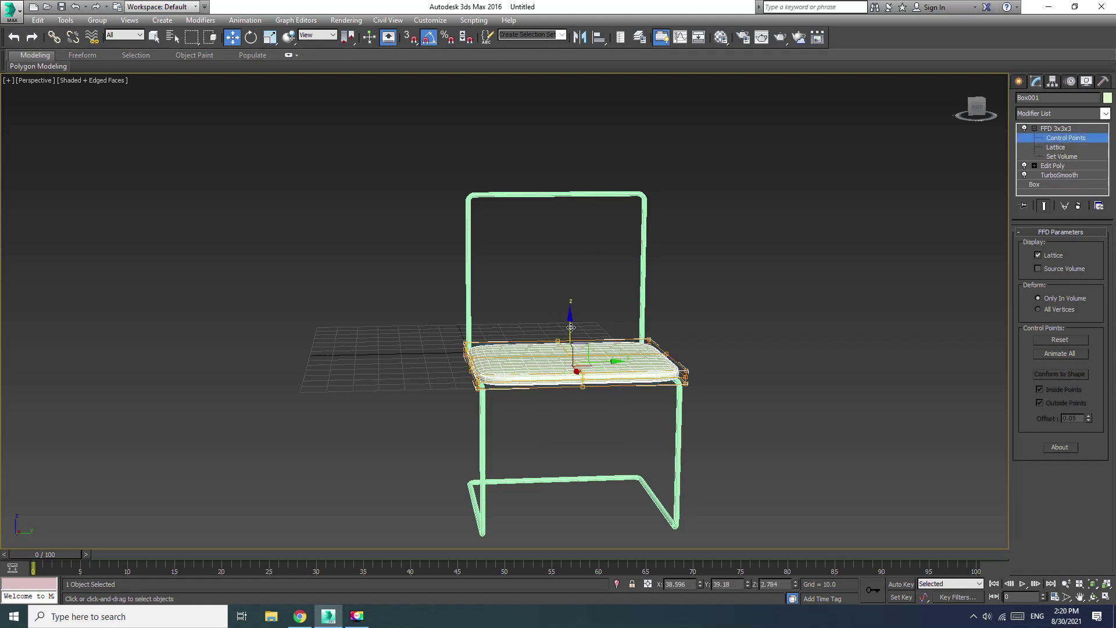
pyautogui.moveTo(570, 324); pyautogui.dragTo(573, 338)
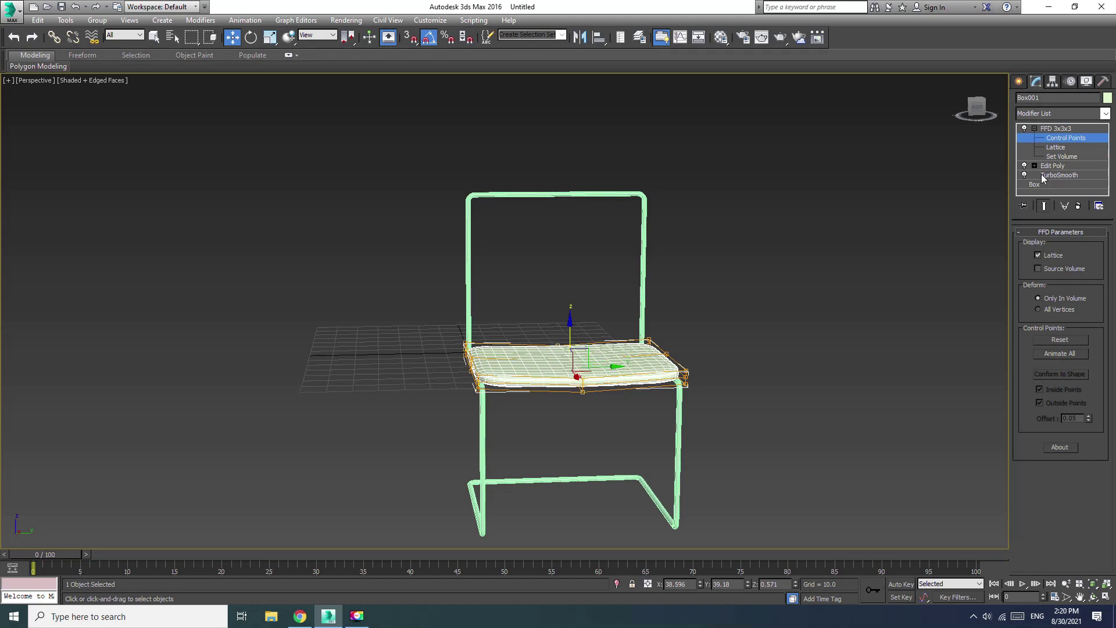
pyautogui.click(1050, 132)
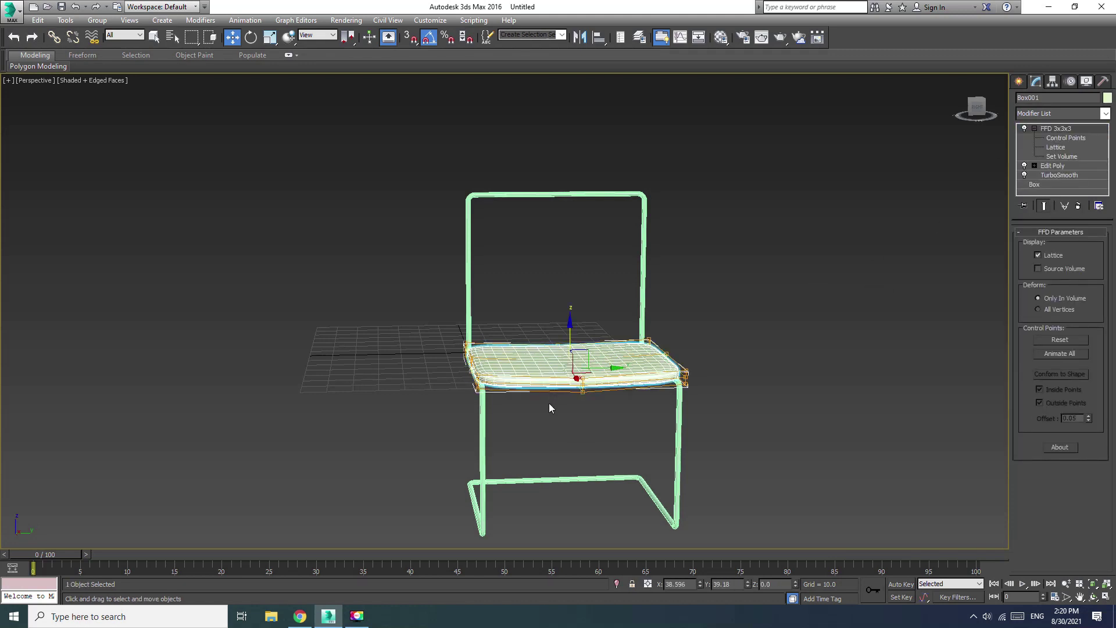
pyautogui.press('e')
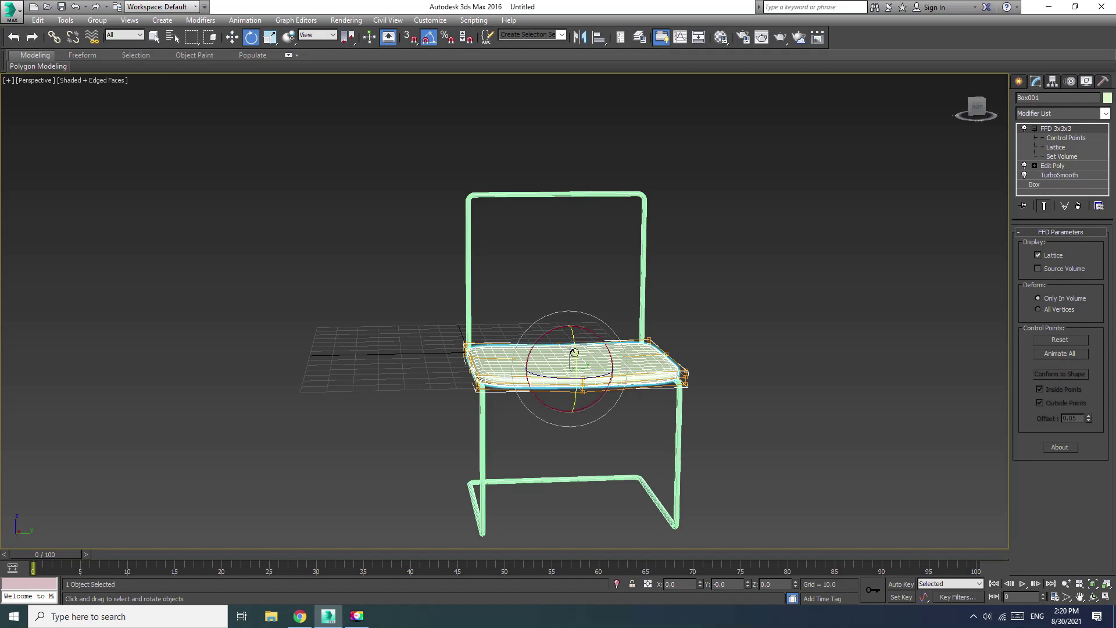
# Clone the seat cushion rotated 90° about Y as Box002 and raise it to backrest height
pyautogui.moveTo(543, 435)
pyautogui.keyDown('alt'); pyautogui.mouseDown(button='middle')
pyautogui.moveTo(623, 456)
pyautogui.moveTo(674, 442)
pyautogui.moveTo(550, 433)
pyautogui.moveTo(561, 441)
pyautogui.mouseUp(button='middle'); pyautogui.keyUp('alt')
pyautogui.click(573, 339)
pyautogui.keyDown('shift'); pyautogui.moveTo(574, 339); pyautogui.dragTo(572, 386); pyautogui.keyUp('shift')
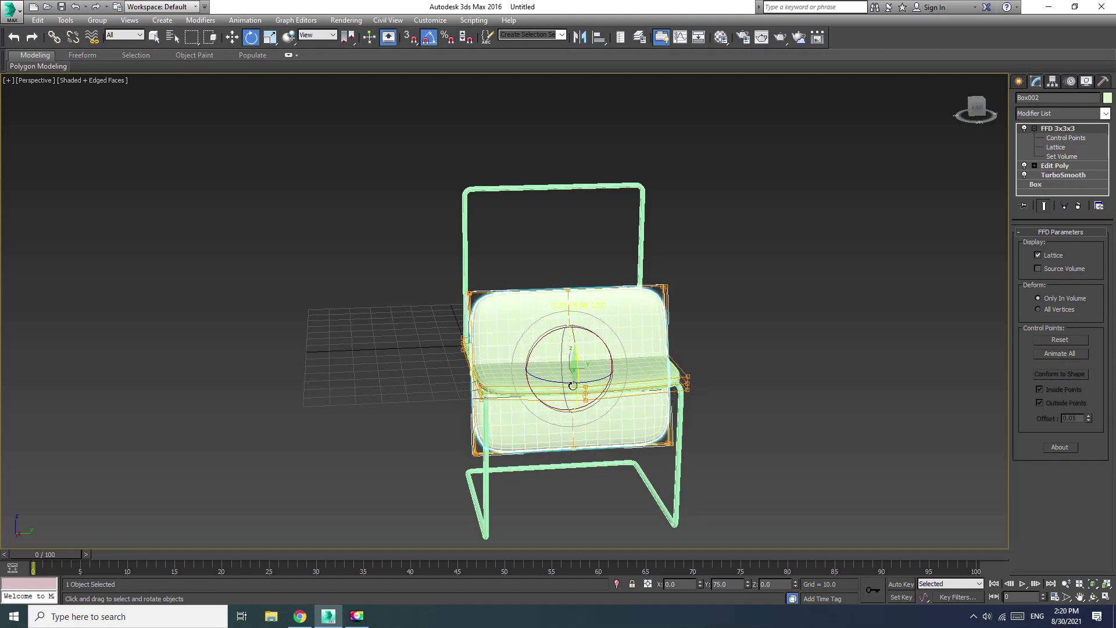
pyautogui.keyDown('shift'); pyautogui.moveTo(573, 387); pyautogui.dragTo(570, 372); pyautogui.keyUp('shift')
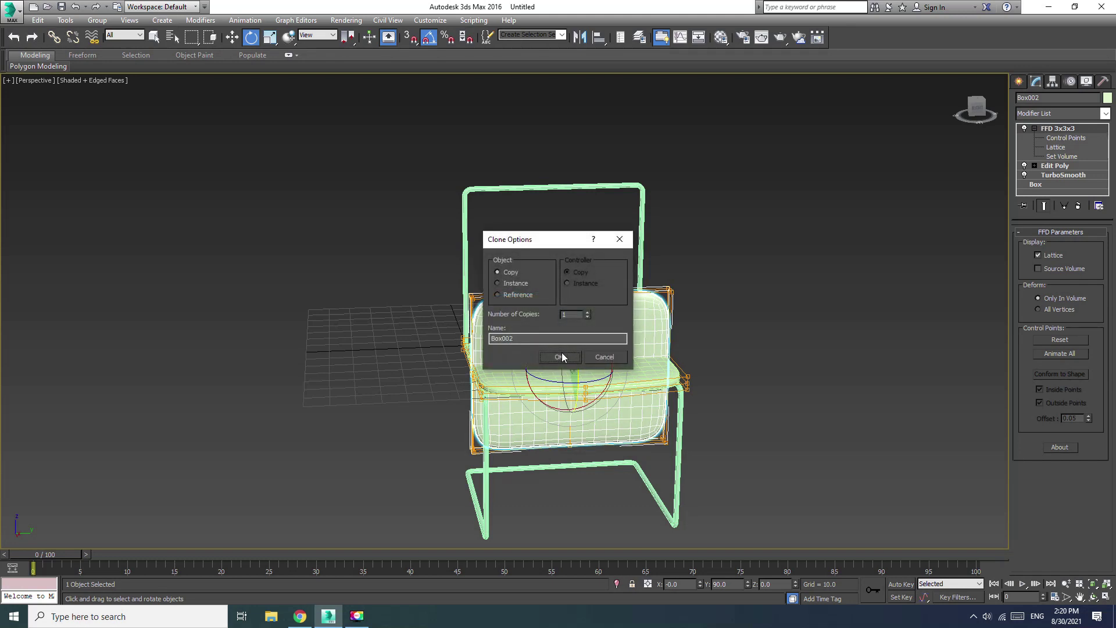
pyautogui.click(560, 355)
pyautogui.press('w')
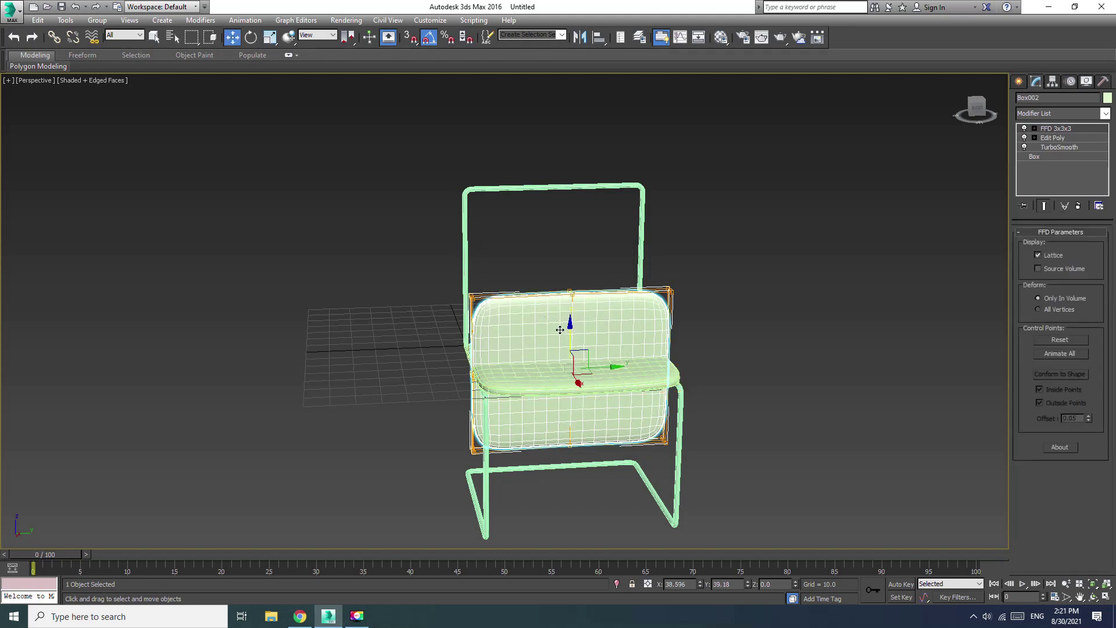
pyautogui.moveTo(569, 333); pyautogui.dragTo(571, 228)
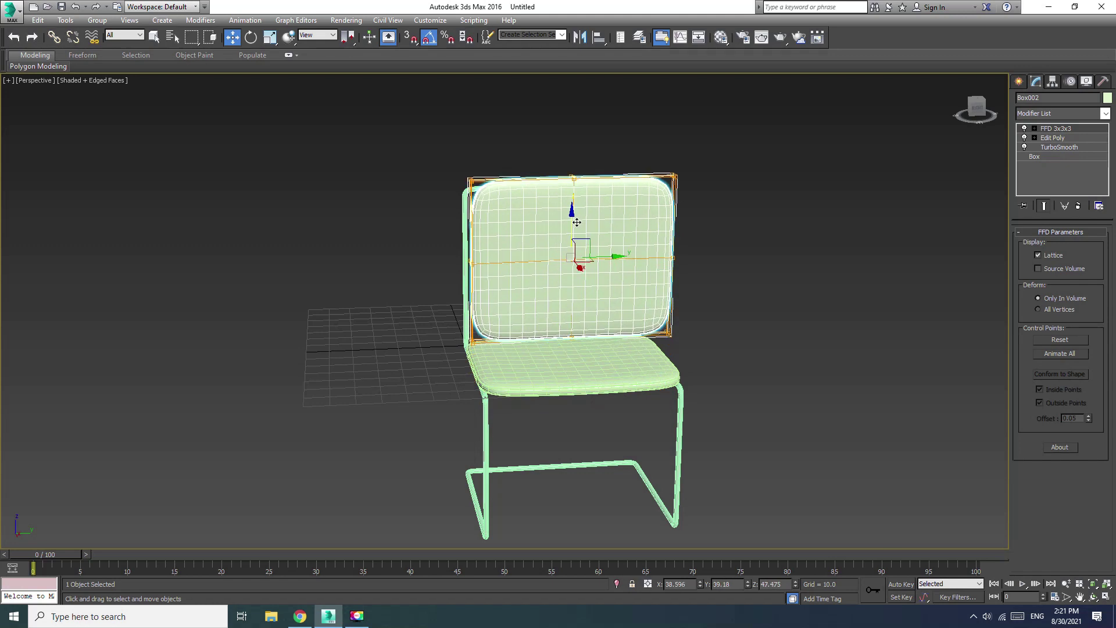
# In a maximized Front view, slide Box002 left and down against the back tubes
pyautogui.hotkey('alt', 'w')
pyautogui.click(673, 267)
pyautogui.hotkey('alt', 'w')
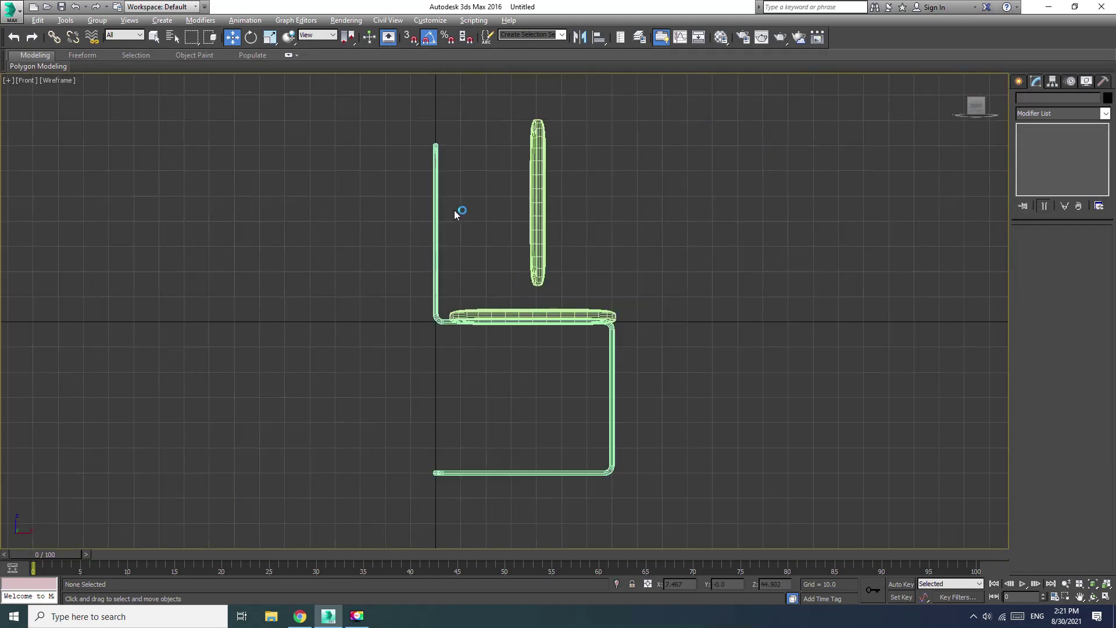
pyautogui.click(538, 205)
pyautogui.moveTo(574, 200); pyautogui.dragTo(483, 195)
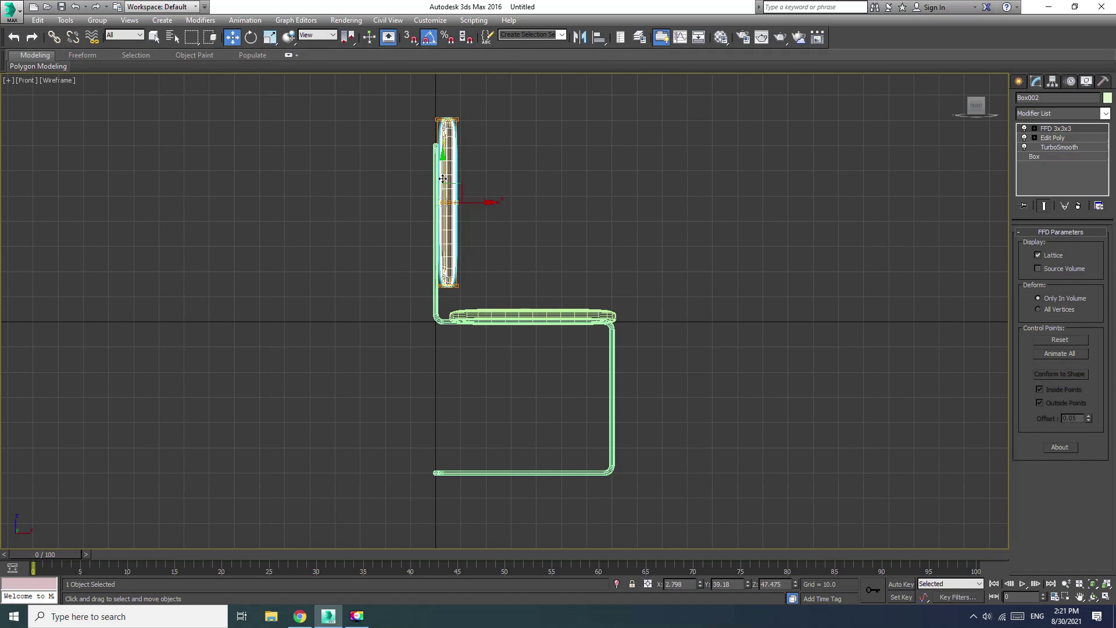
pyautogui.scroll(4, 453, 186)
pyautogui.moveTo(444, 152); pyautogui.dragTo(445, 177)
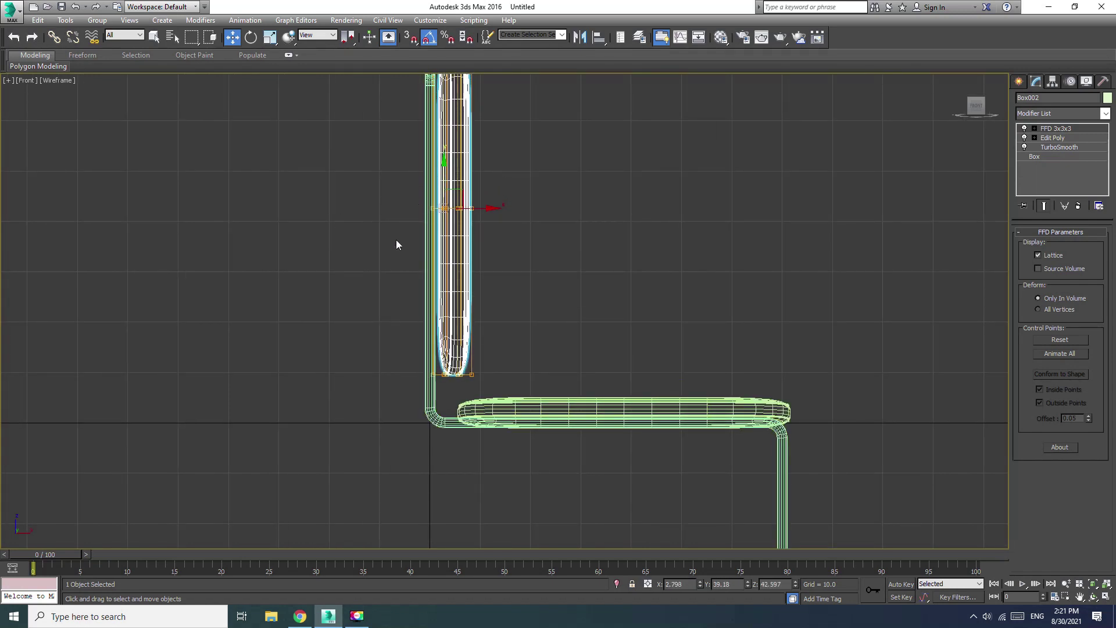
pyautogui.scroll(1, 506, 298)
pyautogui.scroll(1, 571, 347)
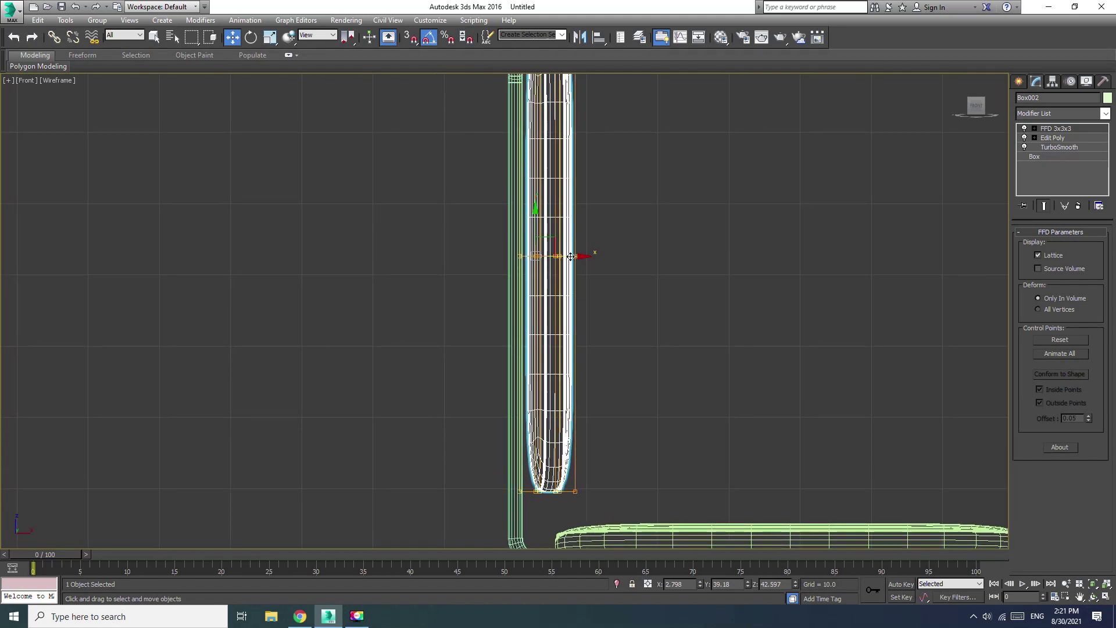
pyautogui.moveTo(577, 260); pyautogui.dragTo(574, 262)
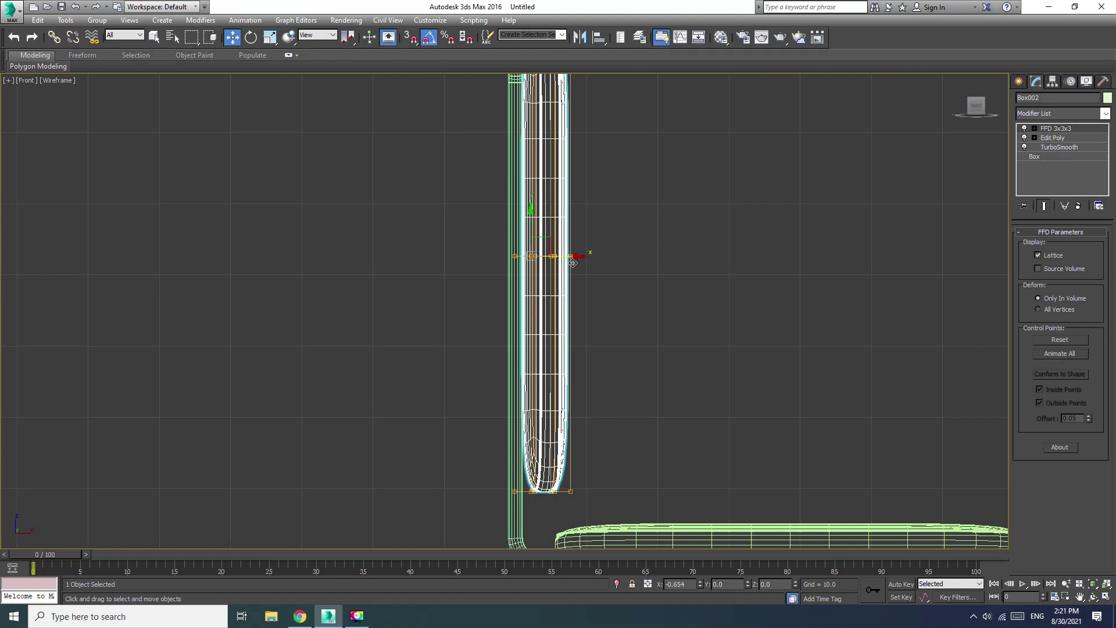
# Raise the seat cushion slightly onto the frame and restore the four-view layout
pyautogui.click(630, 306)
pyautogui.scroll(-4, 650, 331)
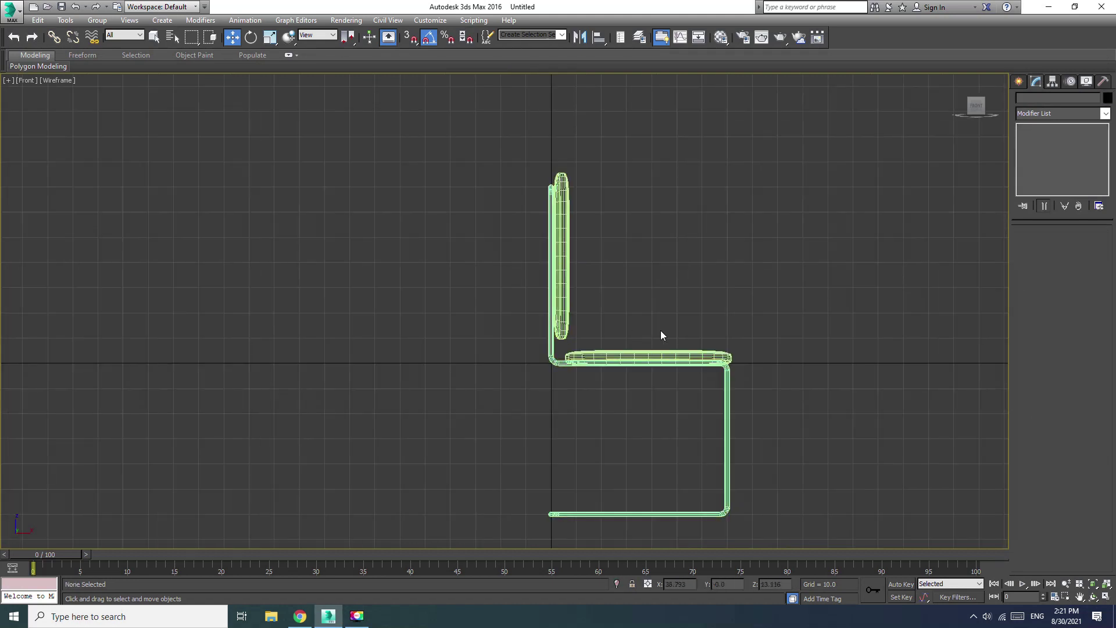
pyautogui.scroll(4, 664, 377)
pyautogui.click(626, 319)
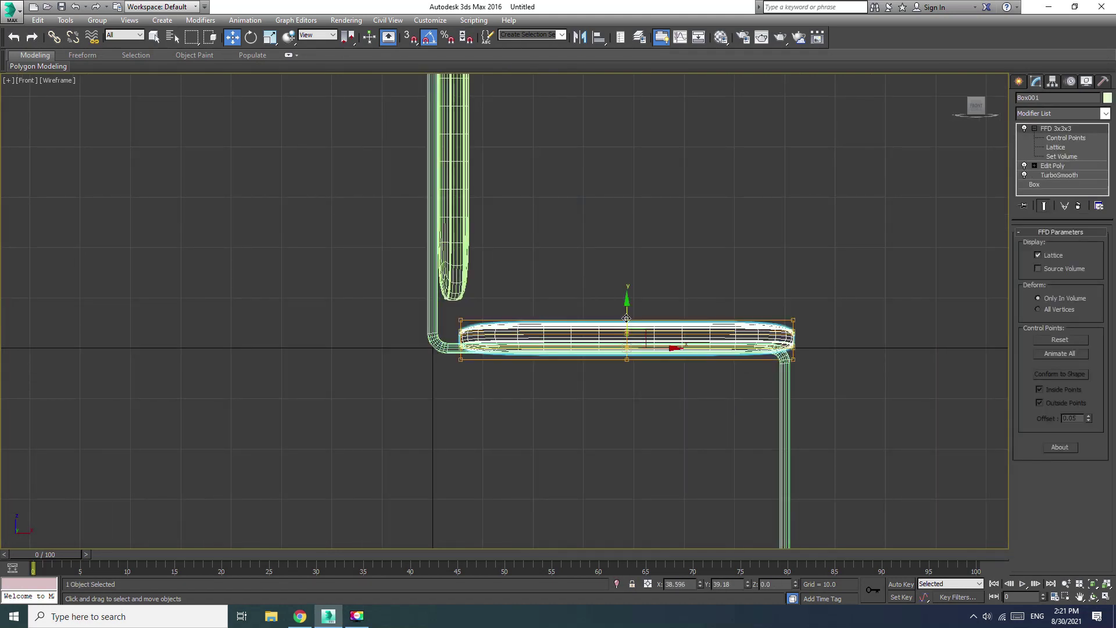
pyautogui.moveTo(628, 310); pyautogui.dragTo(626, 302)
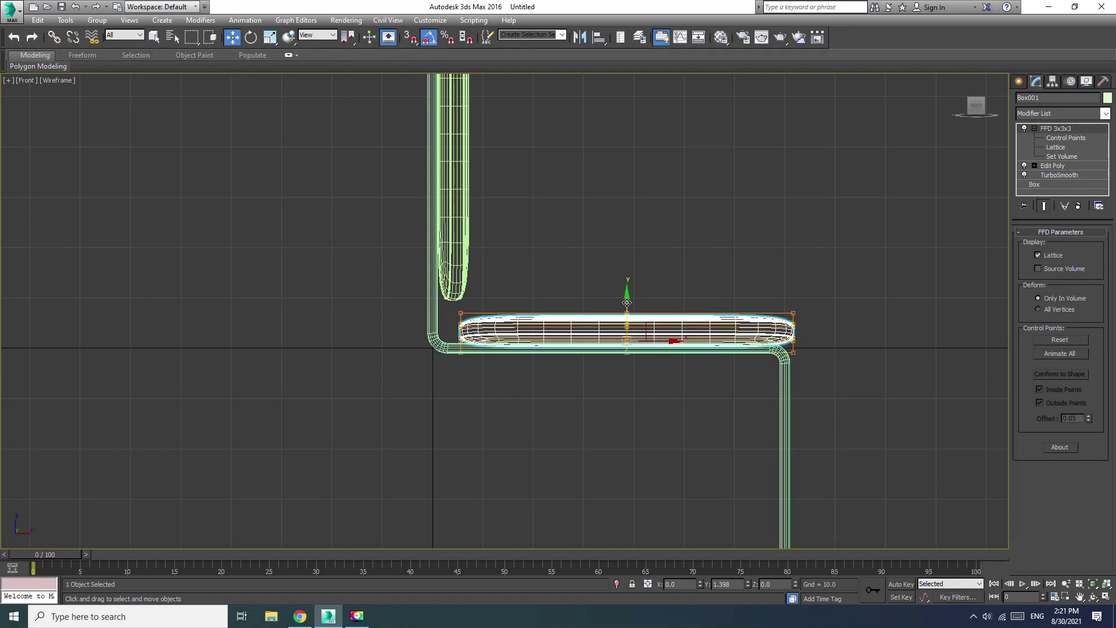
pyautogui.click(629, 419)
pyautogui.hotkey('alt', 'w')
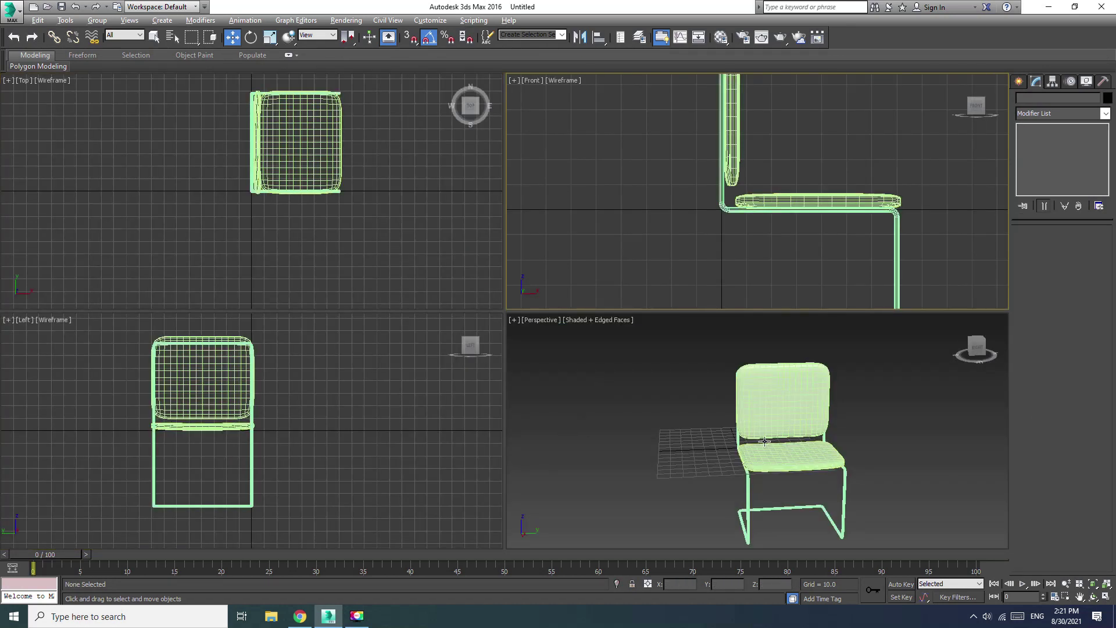
# In a maximized Perspective view, lower the seat cushion slightly
pyautogui.rightClick(807, 458)
pyautogui.hotkey('alt', 'w')
pyautogui.moveTo(486, 348)
pyautogui.keyDown('alt'); pyautogui.mouseDown(button='middle')
pyautogui.moveTo(570, 326)
pyautogui.moveTo(563, 385)
pyautogui.mouseUp(button='middle'); pyautogui.keyUp('alt')
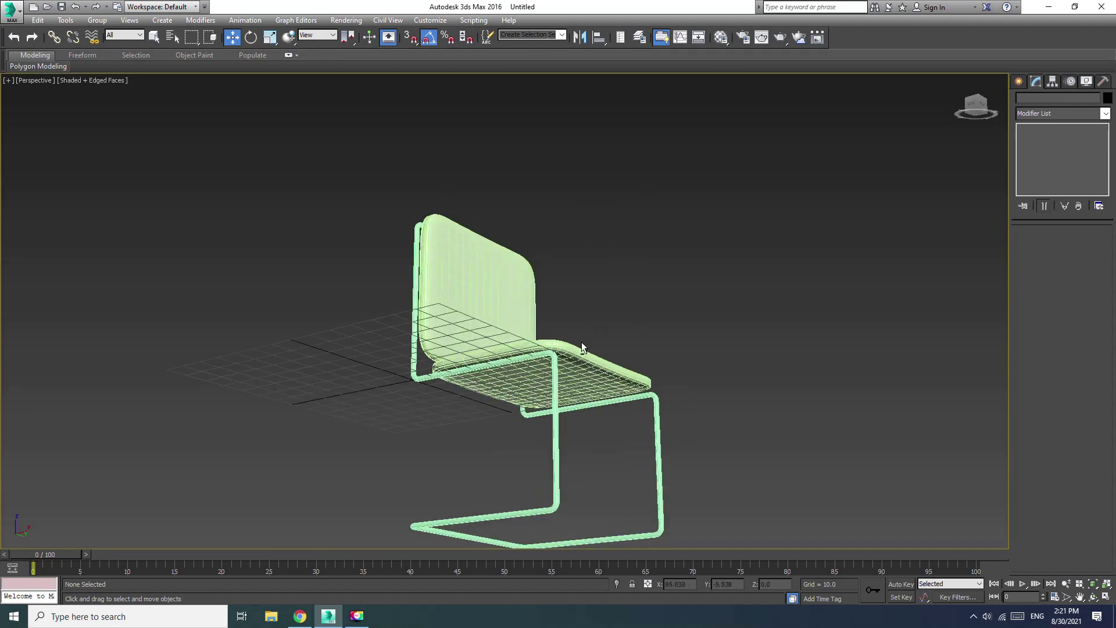
pyautogui.click(532, 371)
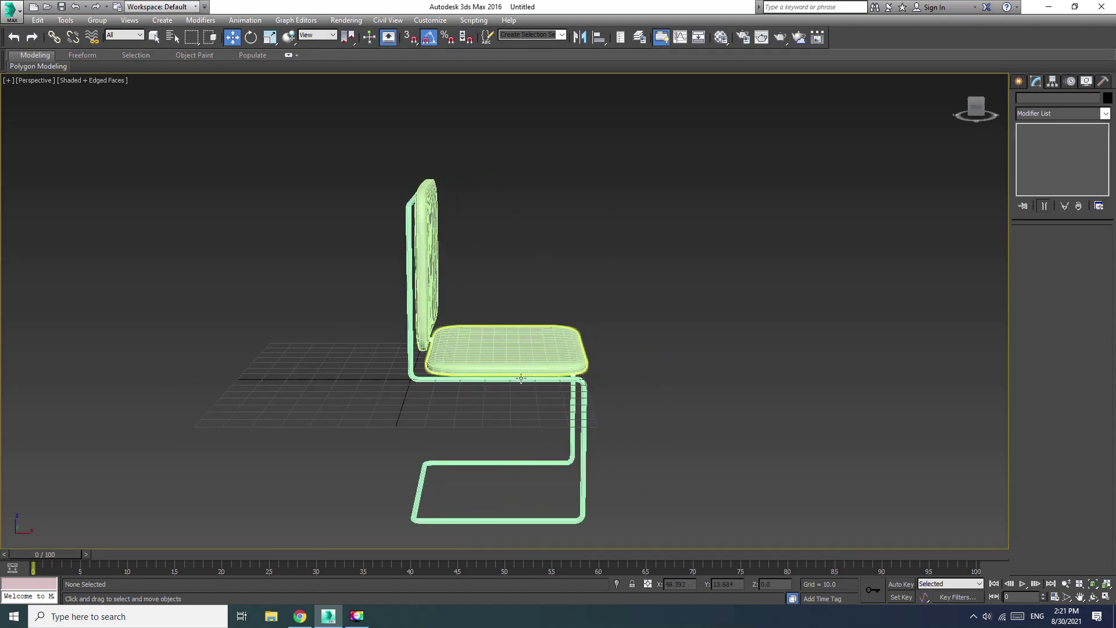
pyautogui.scroll(3, 507, 389)
pyautogui.scroll(4, 536, 207)
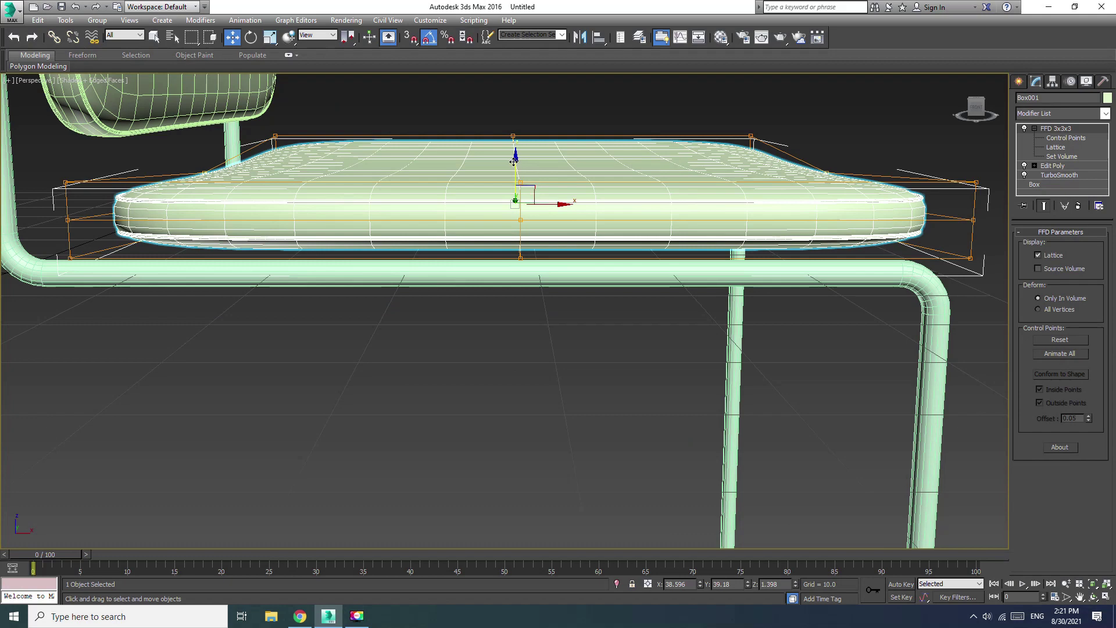
pyautogui.moveTo(515, 162); pyautogui.dragTo(508, 181)
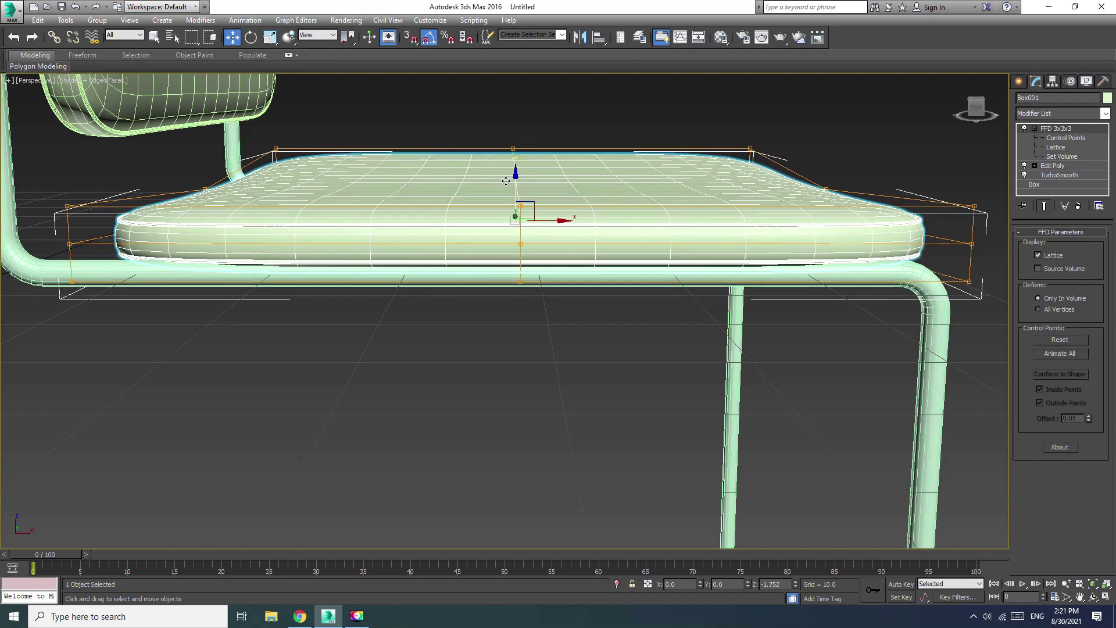
pyautogui.click(514, 331)
# From a straight side view, pull the backrest's FFD lattice points inward along X
pyautogui.moveTo(536, 343)
pyautogui.keyDown('alt'); pyautogui.mouseDown(button='middle')
pyautogui.moveTo(419, 307)
pyautogui.moveTo(438, 311)
pyautogui.moveTo(401, 289)
pyautogui.moveTo(430, 272)
pyautogui.moveTo(480, 301)
pyautogui.moveTo(424, 319)
pyautogui.moveTo(445, 341)
pyautogui.moveTo(464, 184)
pyautogui.mouseUp(button='middle'); pyautogui.keyUp('alt')
pyautogui.scroll(-8, 464, 185)
pyautogui.scroll(-3, 476, 232)
pyautogui.scroll(3, 495, 275)
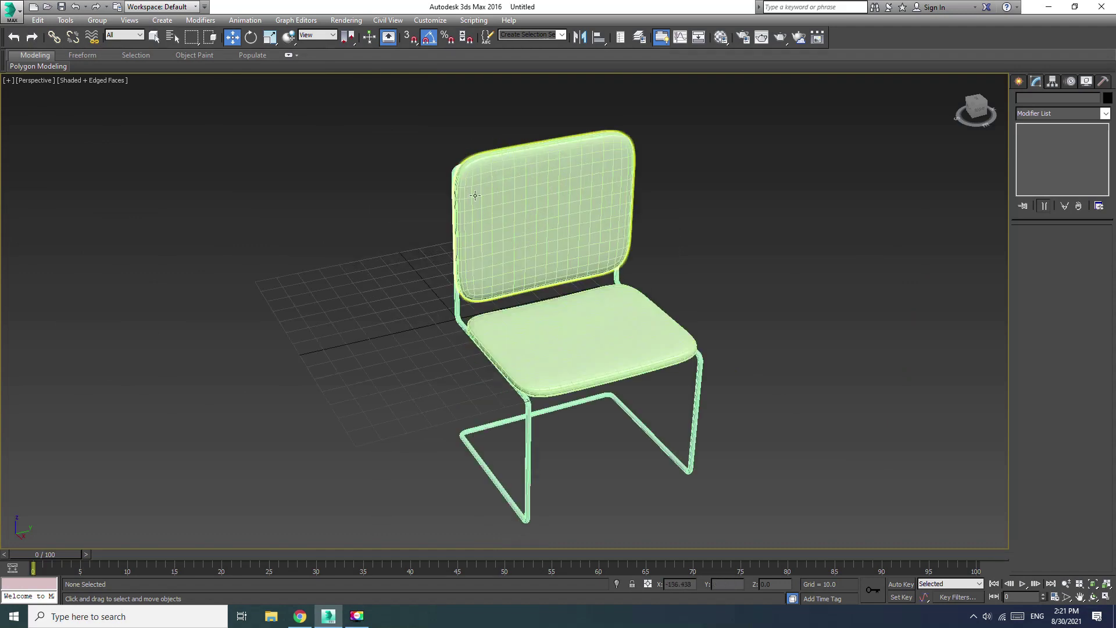
pyautogui.moveTo(533, 249)
pyautogui.keyDown('alt'); pyautogui.mouseDown(button='middle')
pyautogui.moveTo(558, 224)
pyautogui.moveTo(572, 257)
pyautogui.moveTo(516, 225)
pyautogui.moveTo(543, 232)
pyautogui.mouseUp(button='middle'); pyautogui.keyUp('alt')
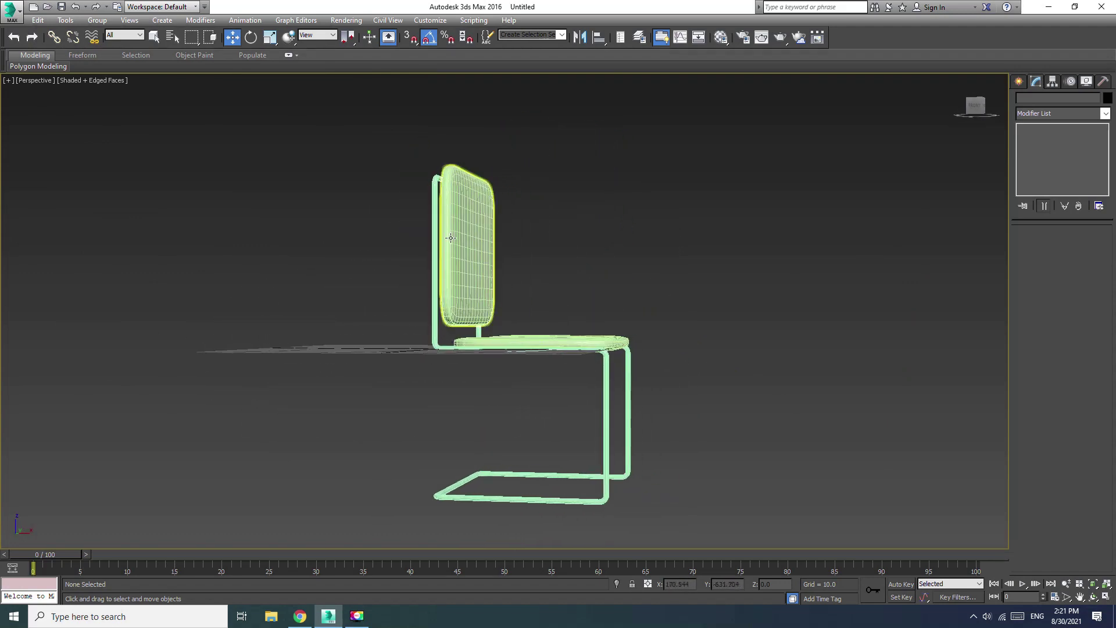
pyautogui.click(468, 268)
pyautogui.click(986, 104)
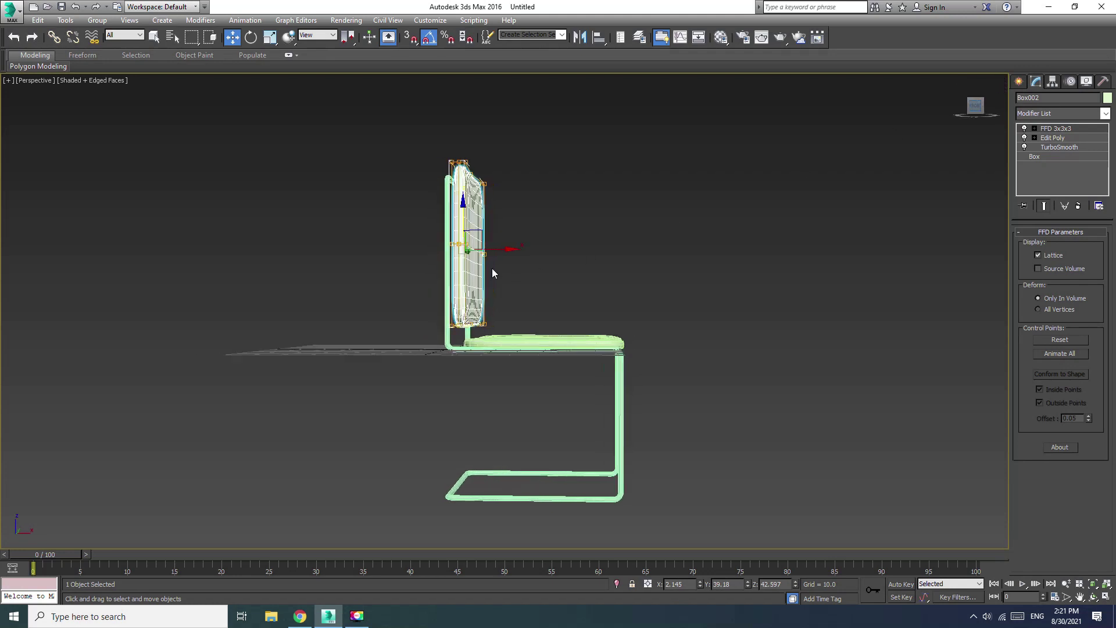
pyautogui.scroll(5, 459, 238)
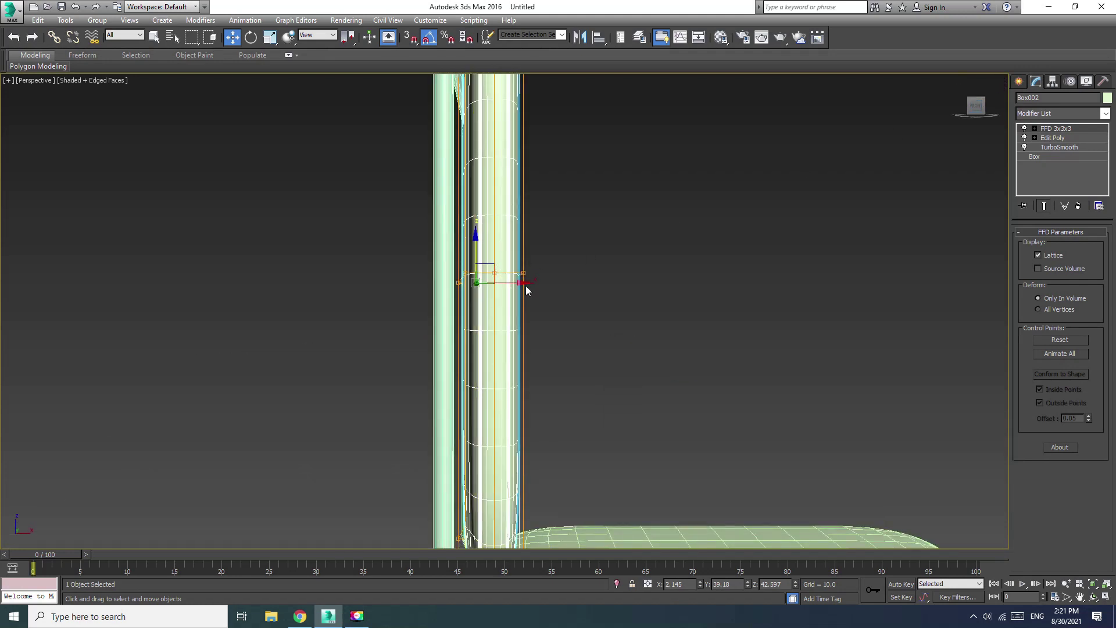
pyautogui.moveTo(515, 283); pyautogui.dragTo(502, 280)
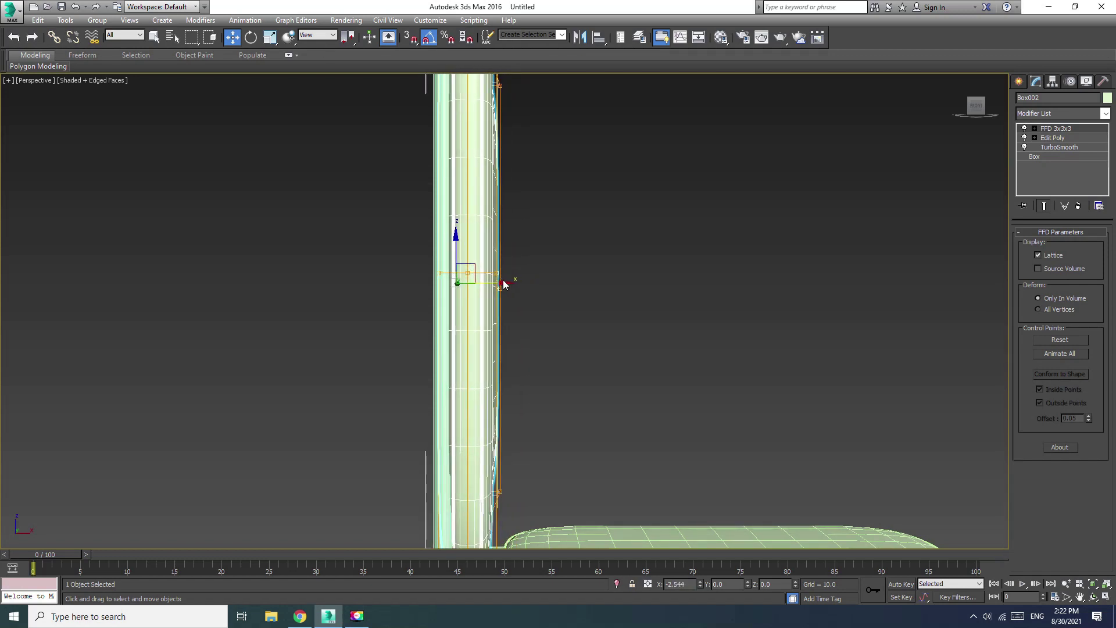
pyautogui.click(579, 256)
# Orbit and pan to a recentred three-quarter view of the chair
pyautogui.scroll(-8, 579, 255)
pyautogui.scroll(3, 550, 232)
pyautogui.moveTo(626, 271)
pyautogui.keyDown('alt'); pyautogui.mouseDown(button='middle')
pyautogui.moveTo(481, 291)
pyautogui.moveTo(630, 356)
pyautogui.mouseUp(button='middle'); pyautogui.keyUp('alt')
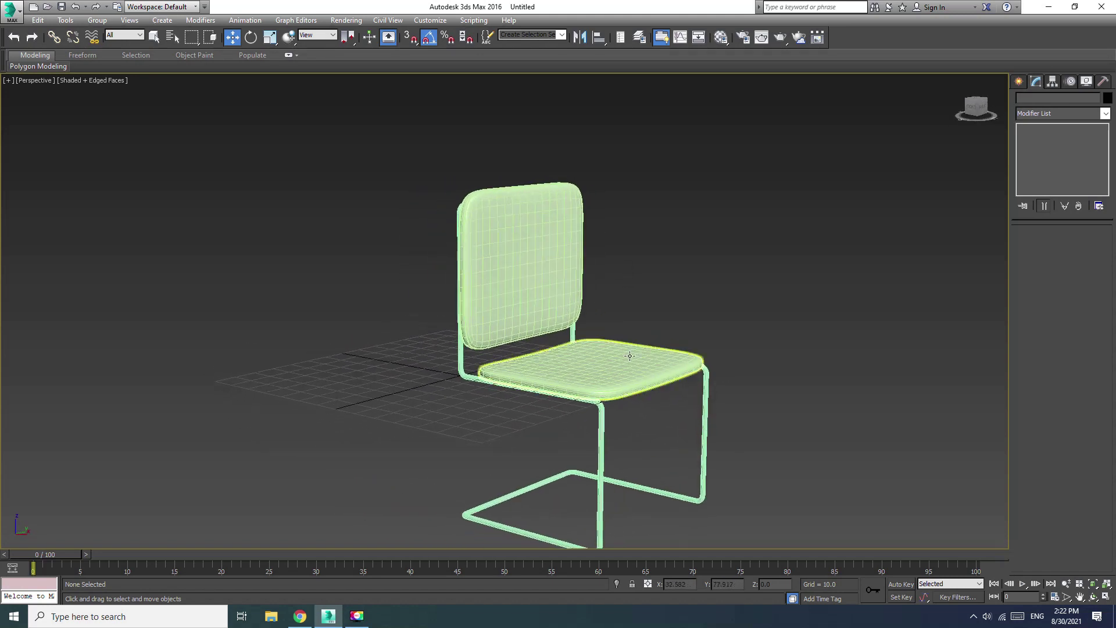
pyautogui.scroll(3, 574, 311)
pyautogui.scroll(-4, 340, 125)
pyautogui.scroll(2, 388, 177)
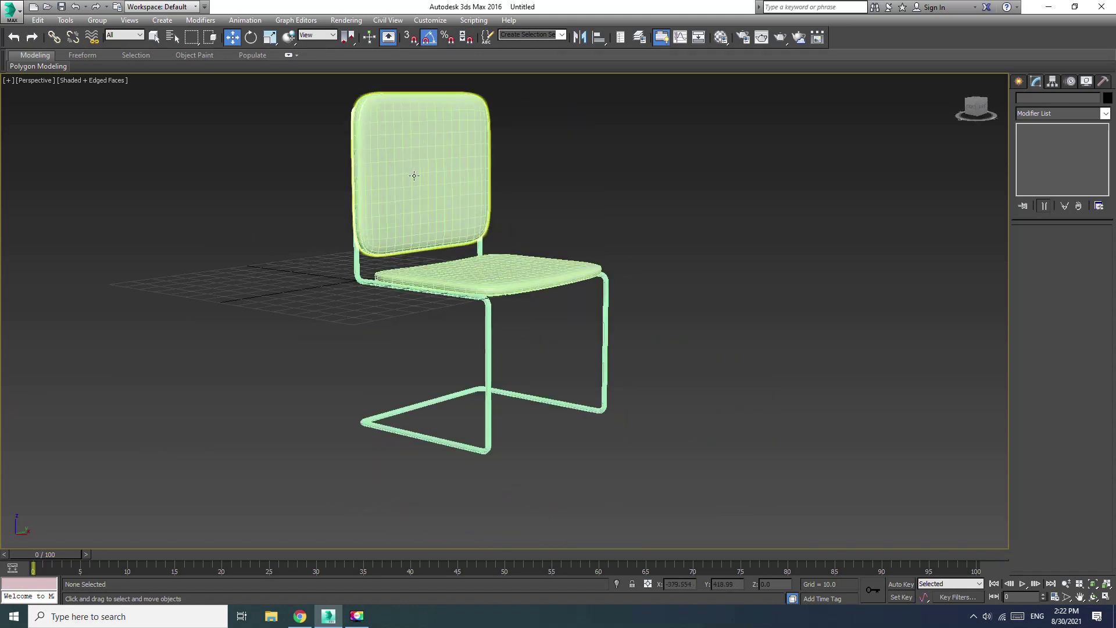
pyautogui.moveTo(459, 264)
pyautogui.mouseDown(button='middle')
pyautogui.moveTo(465, 298)
pyautogui.moveTo(446, 327)
pyautogui.moveTo(590, 97)
pyautogui.mouseUp(button='middle')
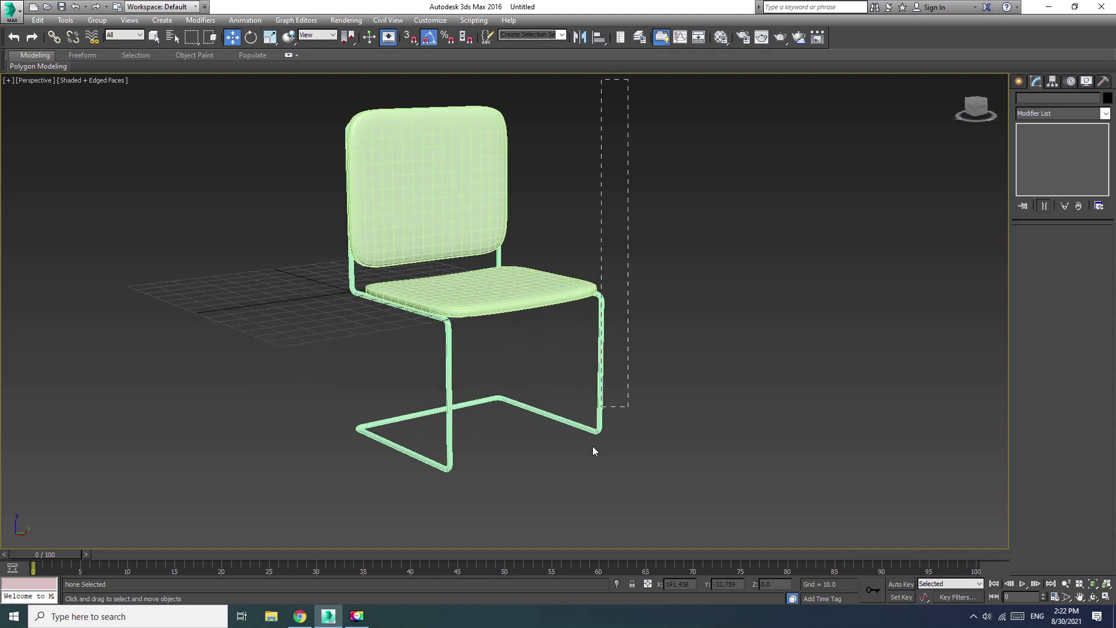
# Select all three chair parts, clone the chair to the right, and cancel a tilted rotated copy
pyautogui.moveTo(214, 514); pyautogui.dragTo(208, 519)
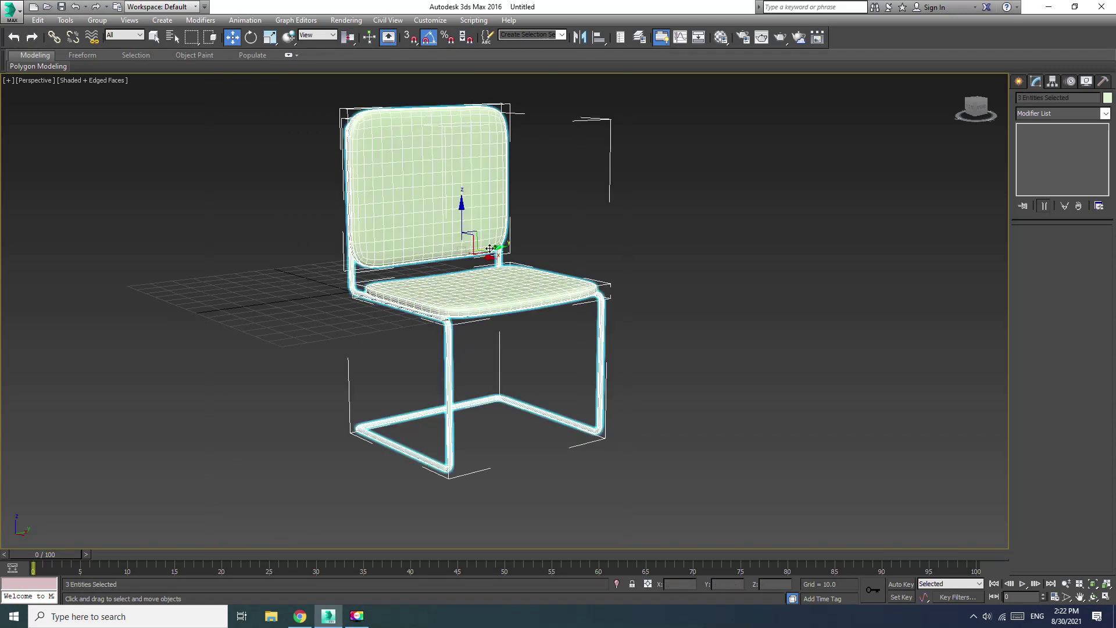
pyautogui.keyDown('shift'); pyautogui.moveTo(490, 249); pyautogui.dragTo(738, 187); pyautogui.keyUp('shift')
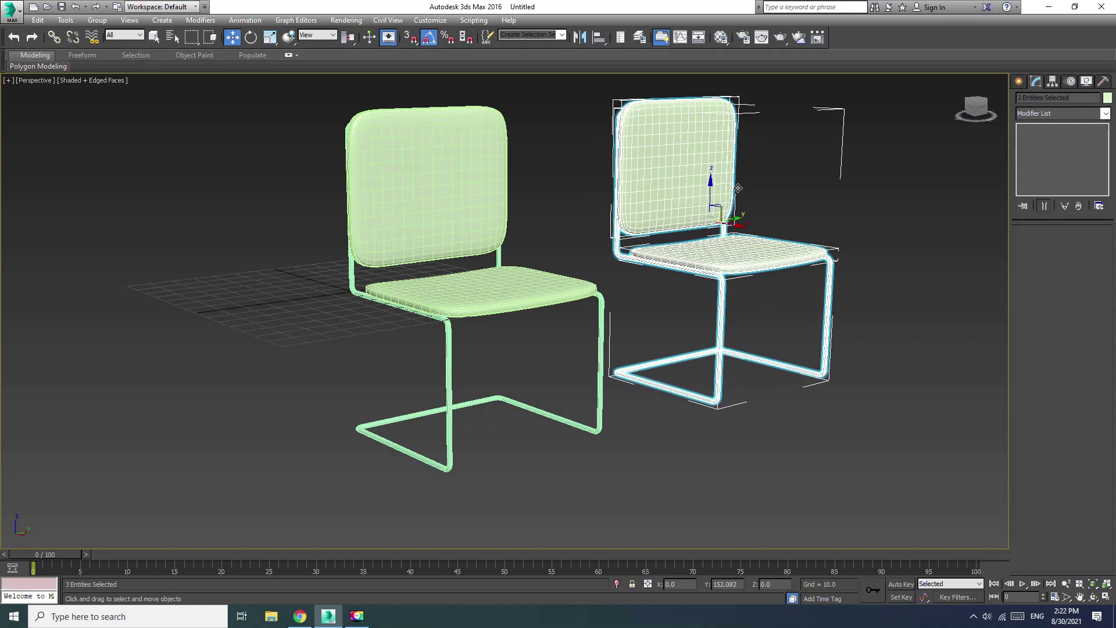
pyautogui.click(556, 355)
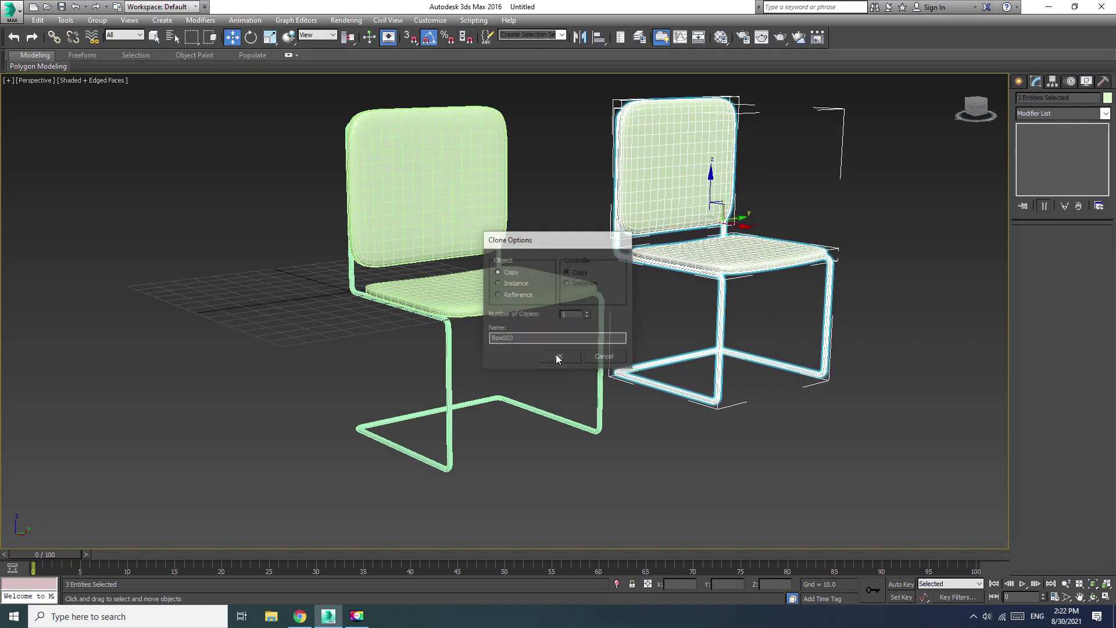
pyautogui.press('e')
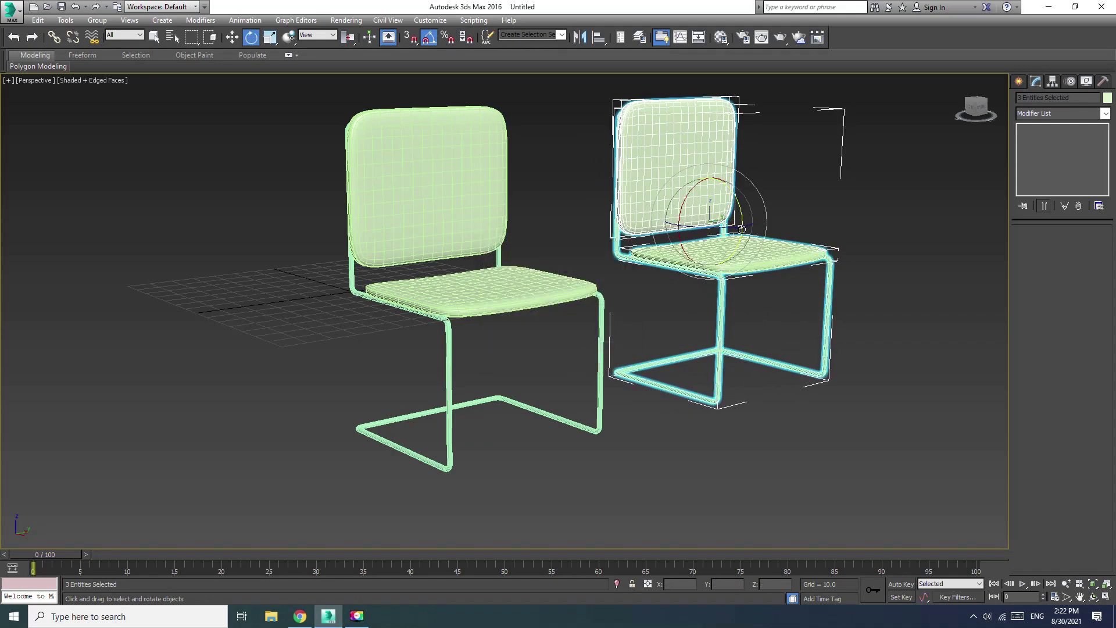
pyautogui.keyDown('shift'); pyautogui.moveTo(724, 225); pyautogui.dragTo(600, 381); pyautogui.keyUp('shift')
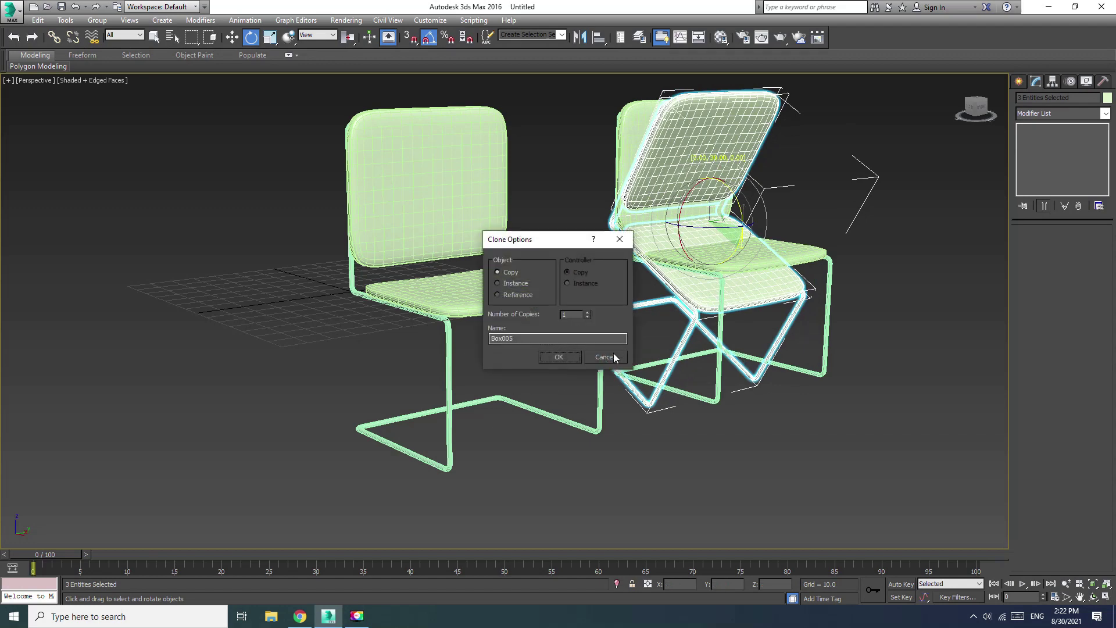
pyautogui.click(611, 356)
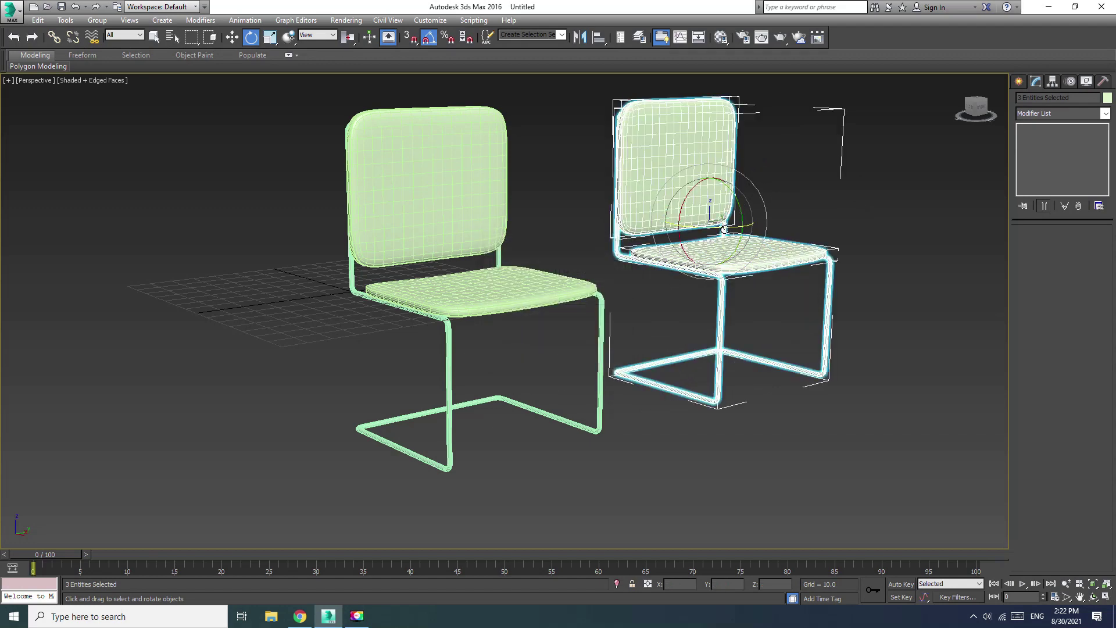
# Make a reference clone of the chair rotated -95° about the vertical axis
pyautogui.keyDown('shift'); pyautogui.moveTo(712, 227); pyautogui.dragTo(655, 218); pyautogui.keyUp('shift')
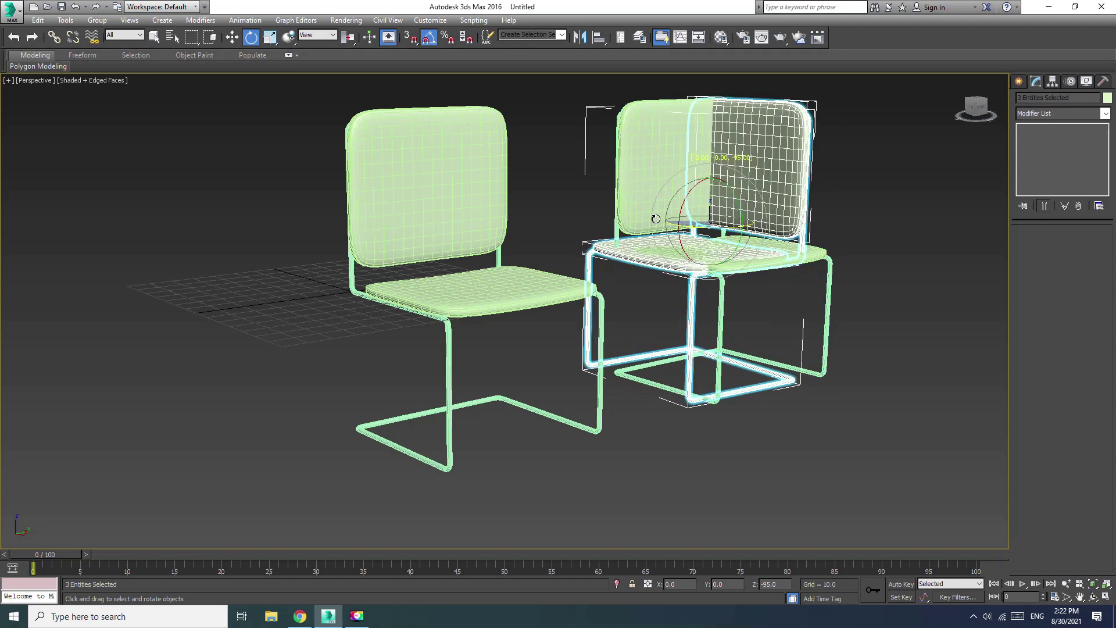
pyautogui.keyDown('shift'); pyautogui.moveTo(655, 219); pyautogui.dragTo(655, 218); pyautogui.keyUp('shift')
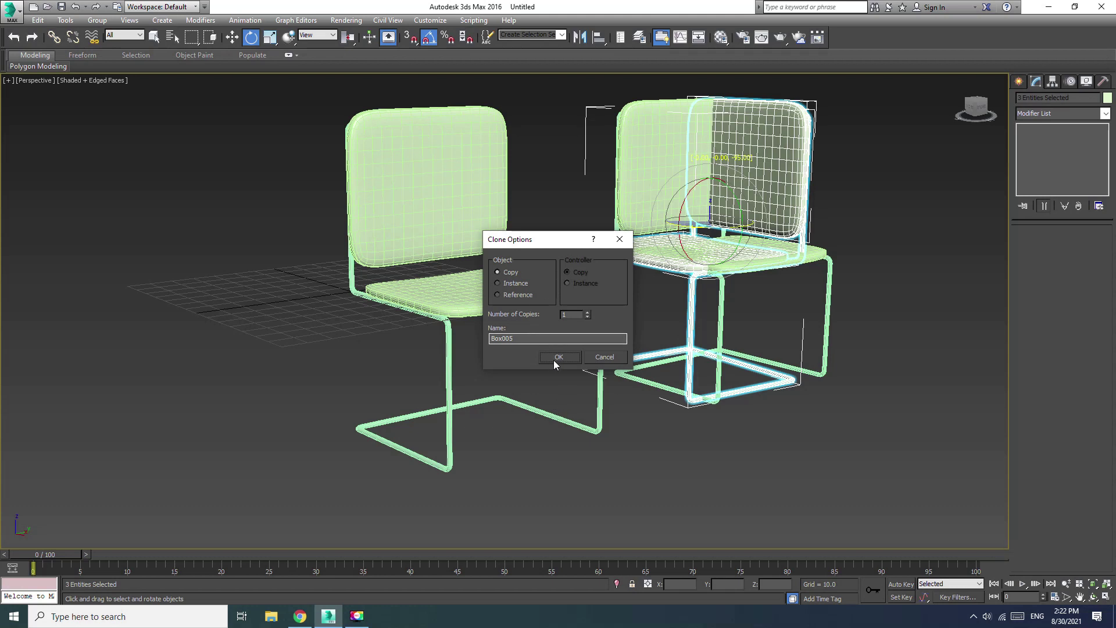
pyautogui.click(497, 295)
pyautogui.click(558, 357)
pyautogui.click(660, 464)
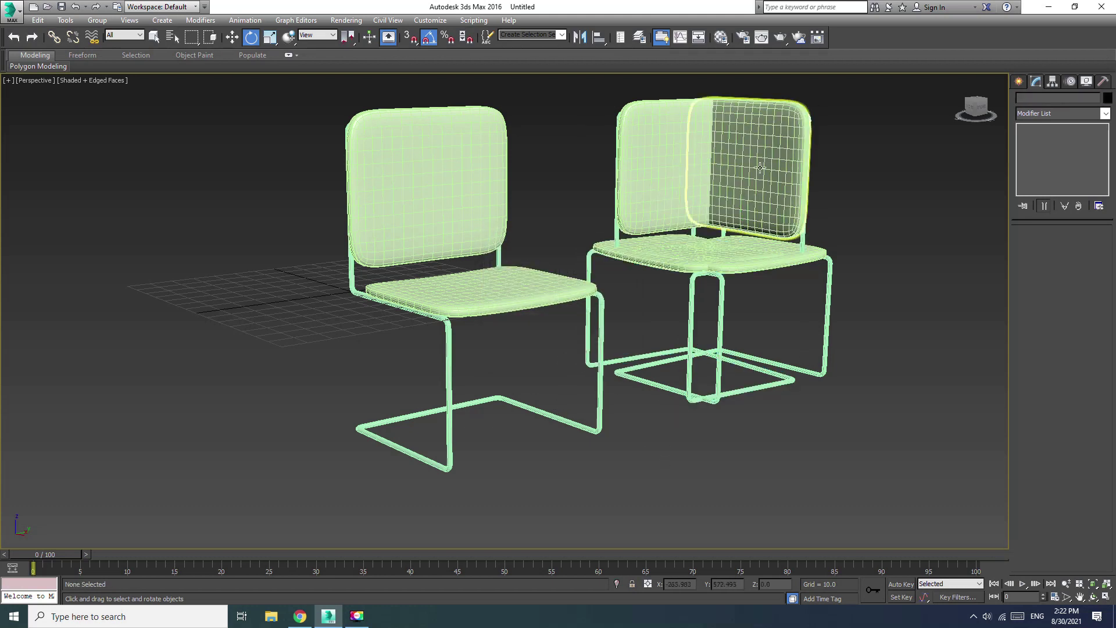
# Select the whole second chair and delete it
pyautogui.click(654, 170)
pyautogui.scroll(-4, 637, 311)
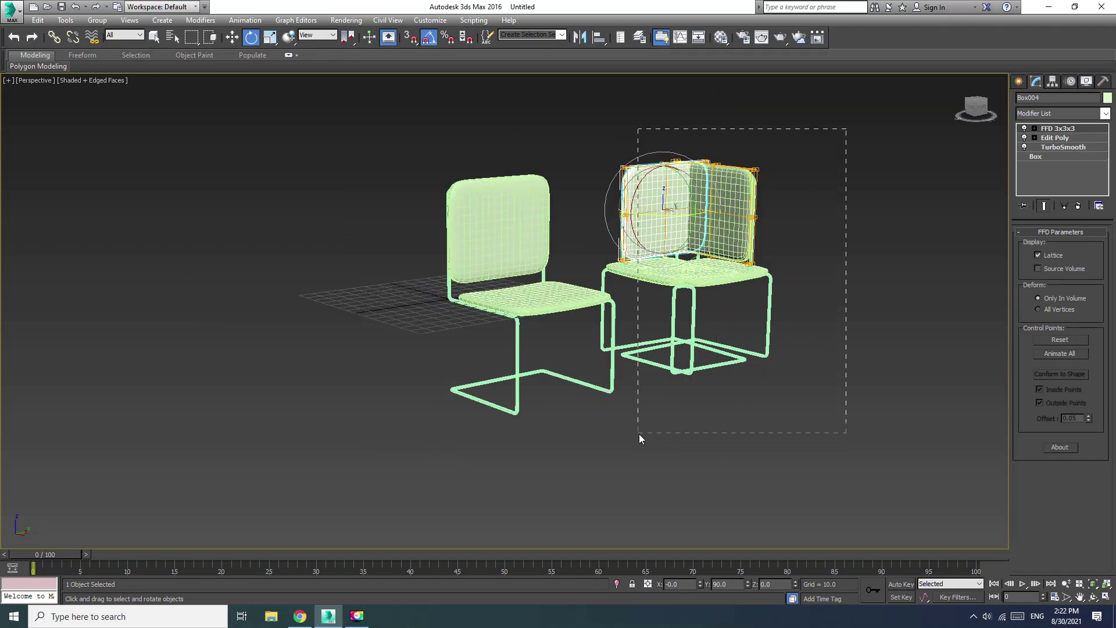
pyautogui.moveTo(633, 439); pyautogui.dragTo(640, 439)
pyautogui.press('Delete')
# Create an independent Copy of the whole chair rotated about the vertical axis
pyautogui.moveTo(688, 119)
pyautogui.mouseDown()
pyautogui.moveTo(560, 368)
pyautogui.moveTo(311, 511)
pyautogui.moveTo(345, 486)
pyautogui.mouseUp()
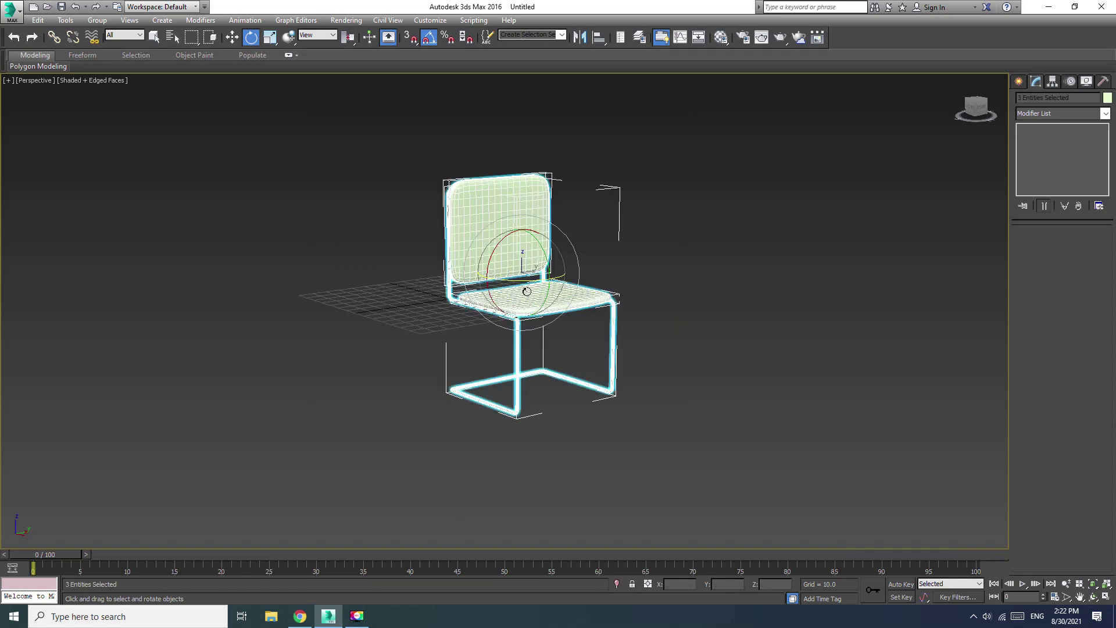
pyautogui.moveTo(527, 291); pyautogui.dragTo(447, 285)
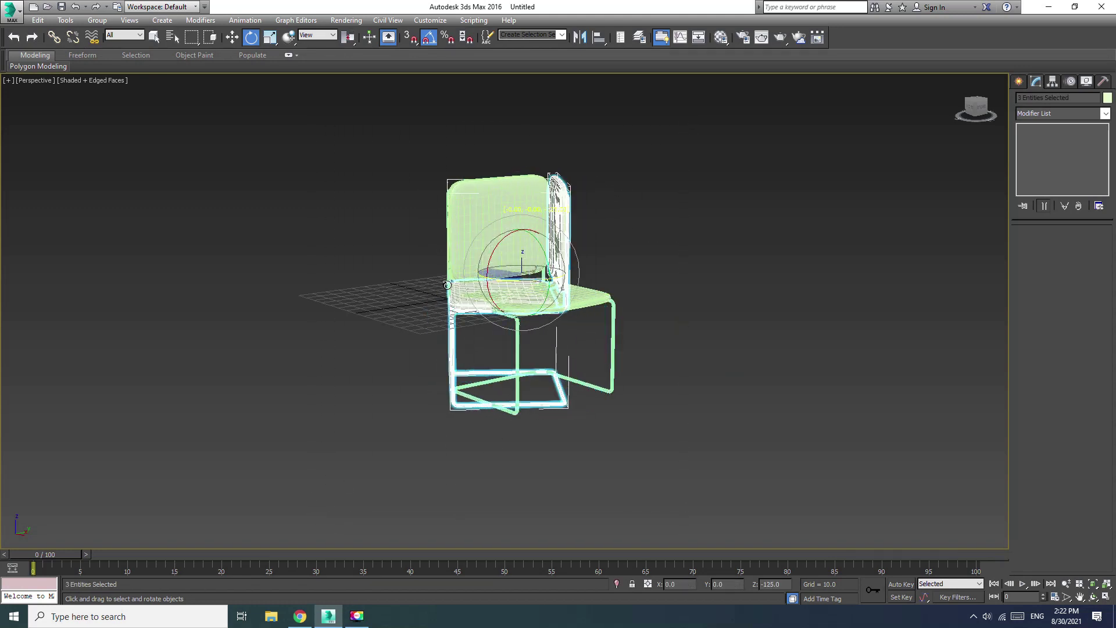
pyautogui.keyDown('shift'); pyautogui.moveTo(447, 285); pyautogui.dragTo(514, 301); pyautogui.keyUp('shift')
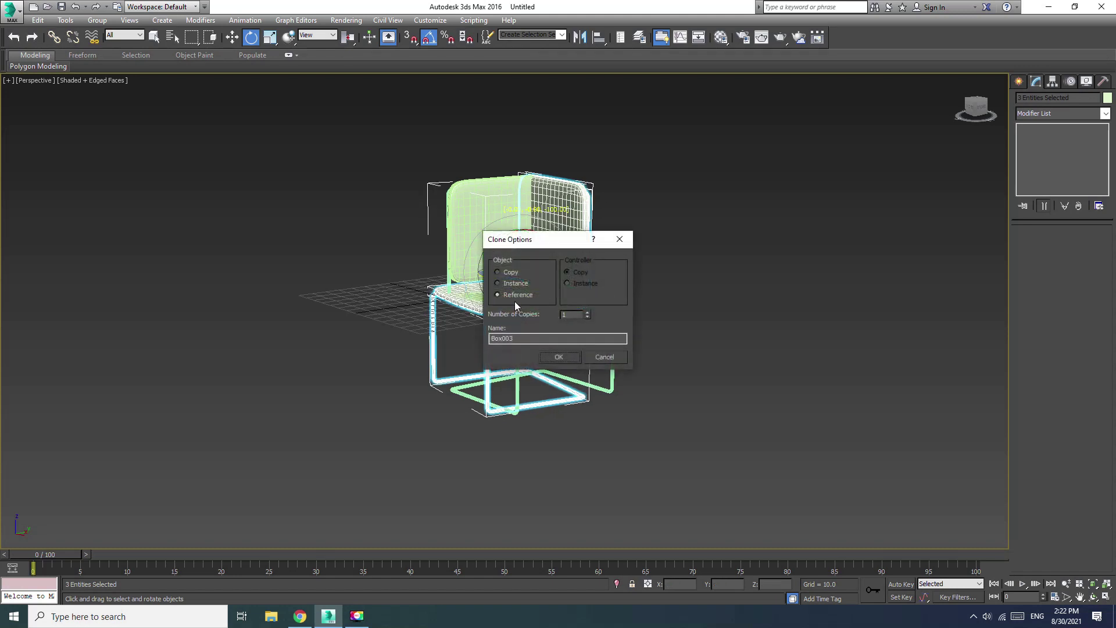
pyautogui.click(507, 272)
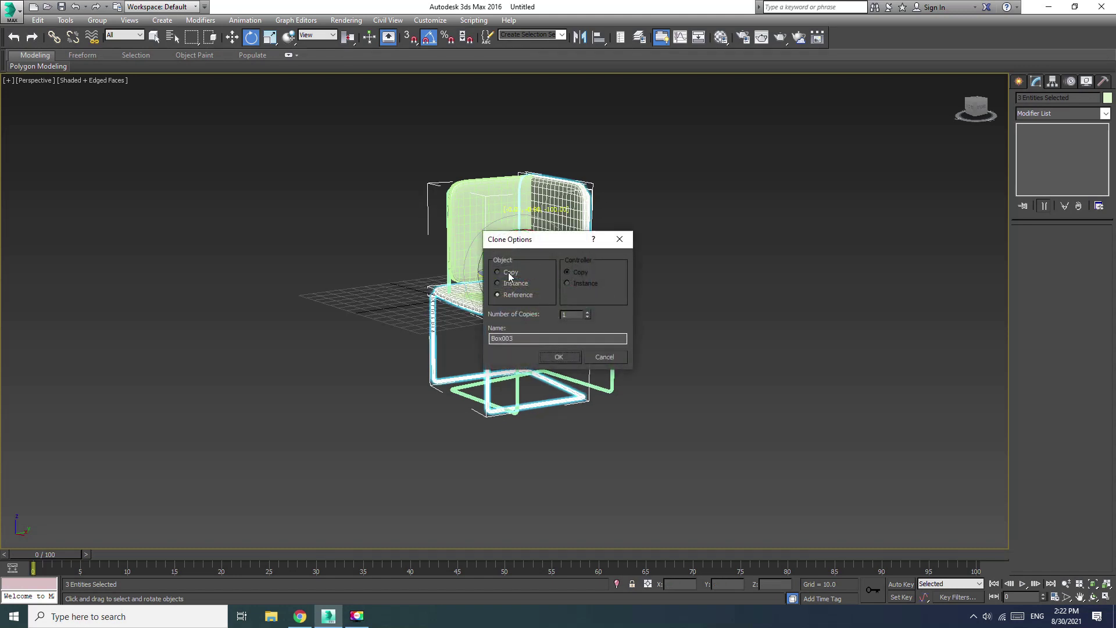
pyautogui.click(558, 356)
# Move the new chair right of the original and turn it sideways about the vertical axis
pyautogui.press('w')
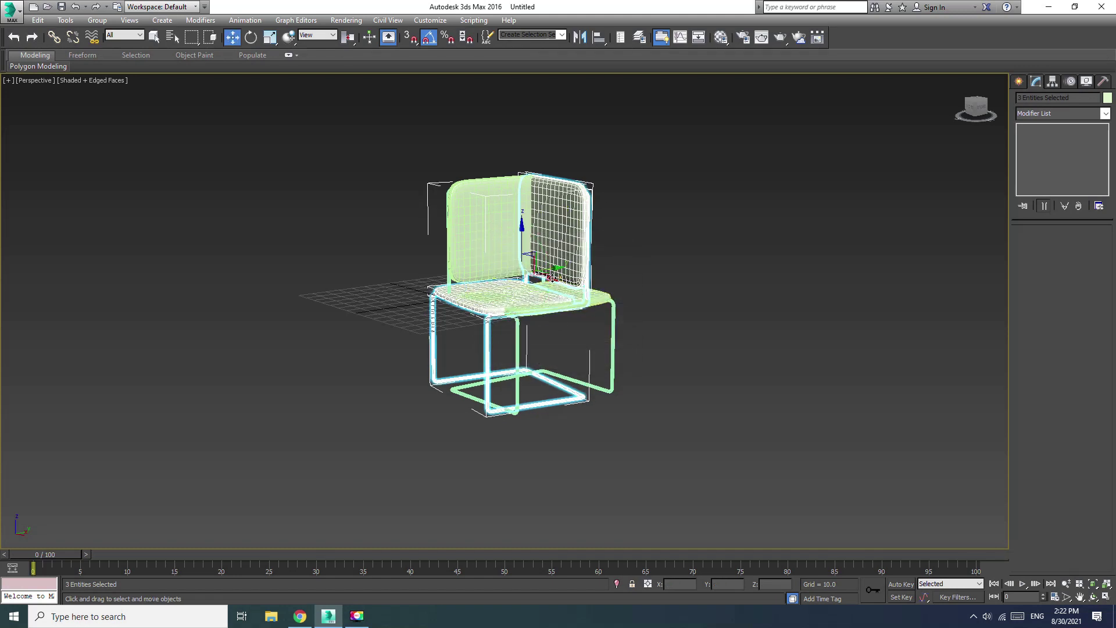
pyautogui.moveTo(554, 278); pyautogui.dragTo(735, 224)
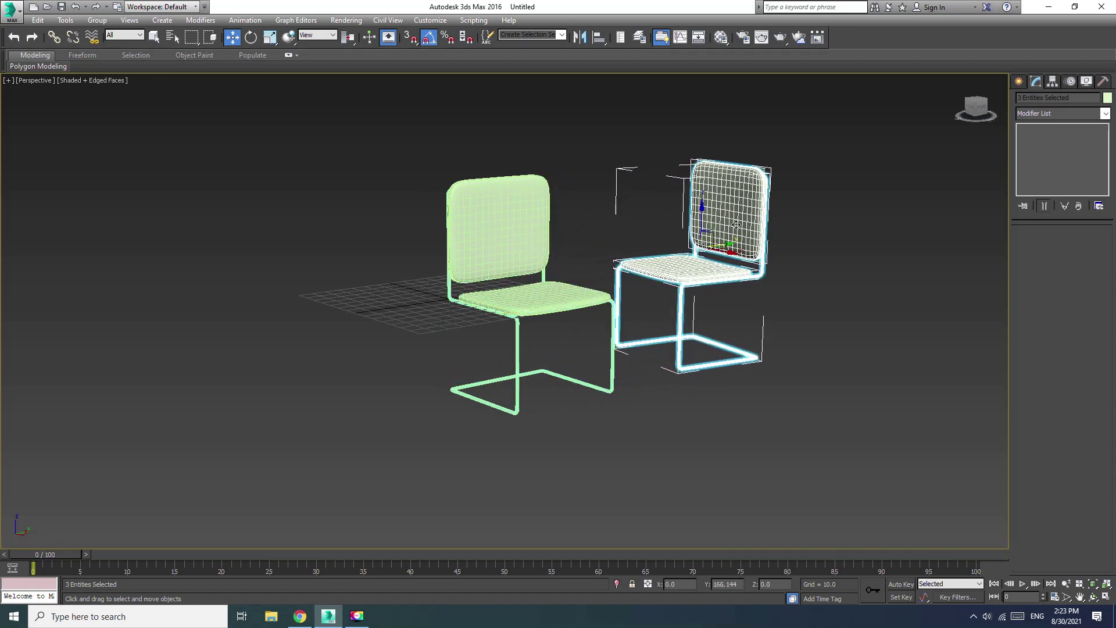
pyautogui.moveTo(622, 393); pyautogui.dragTo(526, 410, button='middle')
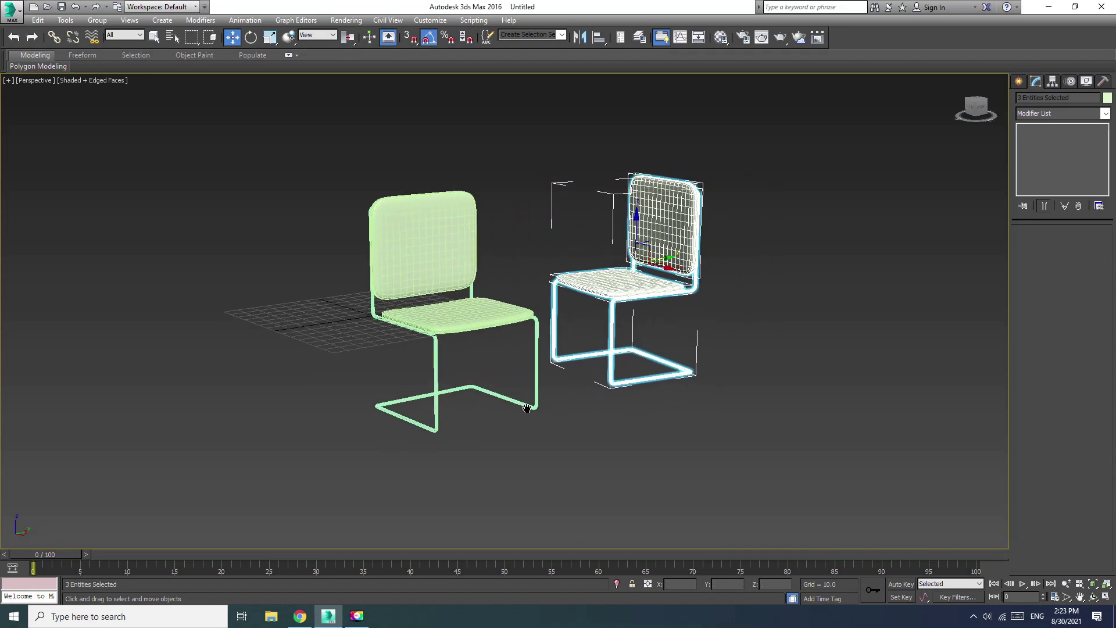
pyautogui.scroll(4, 525, 350)
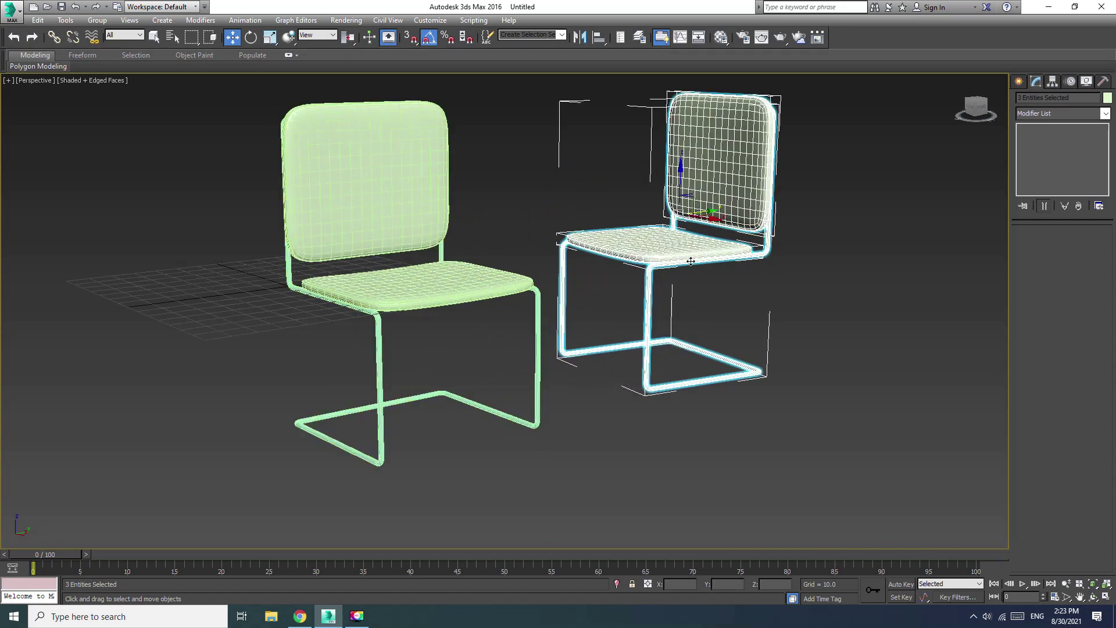
pyautogui.press('e')
pyautogui.moveTo(698, 221); pyautogui.dragTo(678, 229)
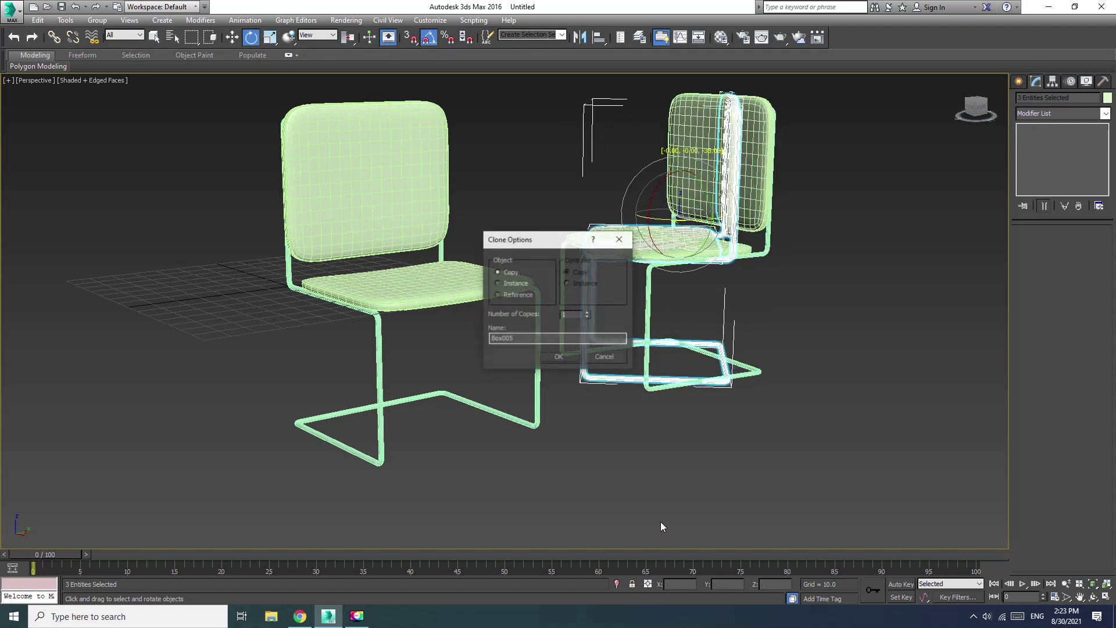
pyautogui.click(594, 357)
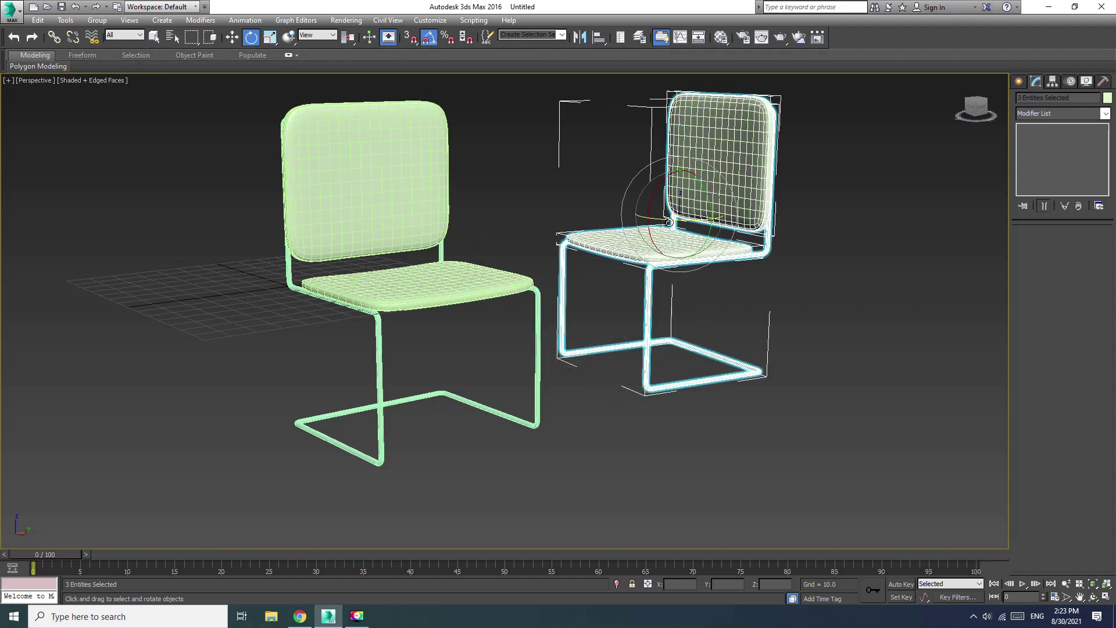
pyautogui.moveTo(669, 223); pyautogui.dragTo(662, 423)
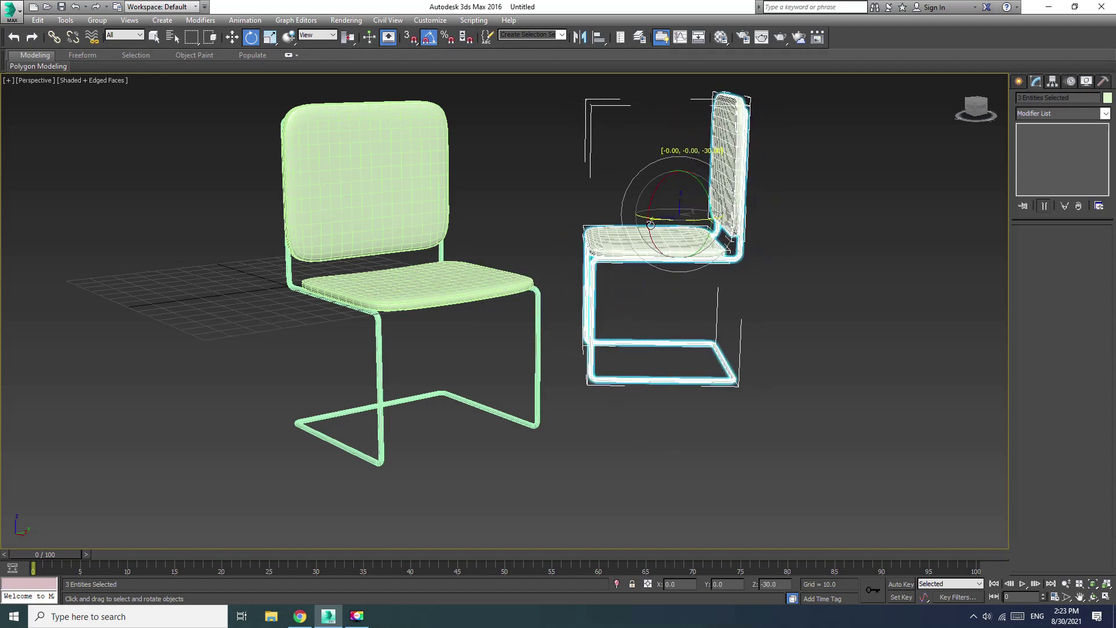